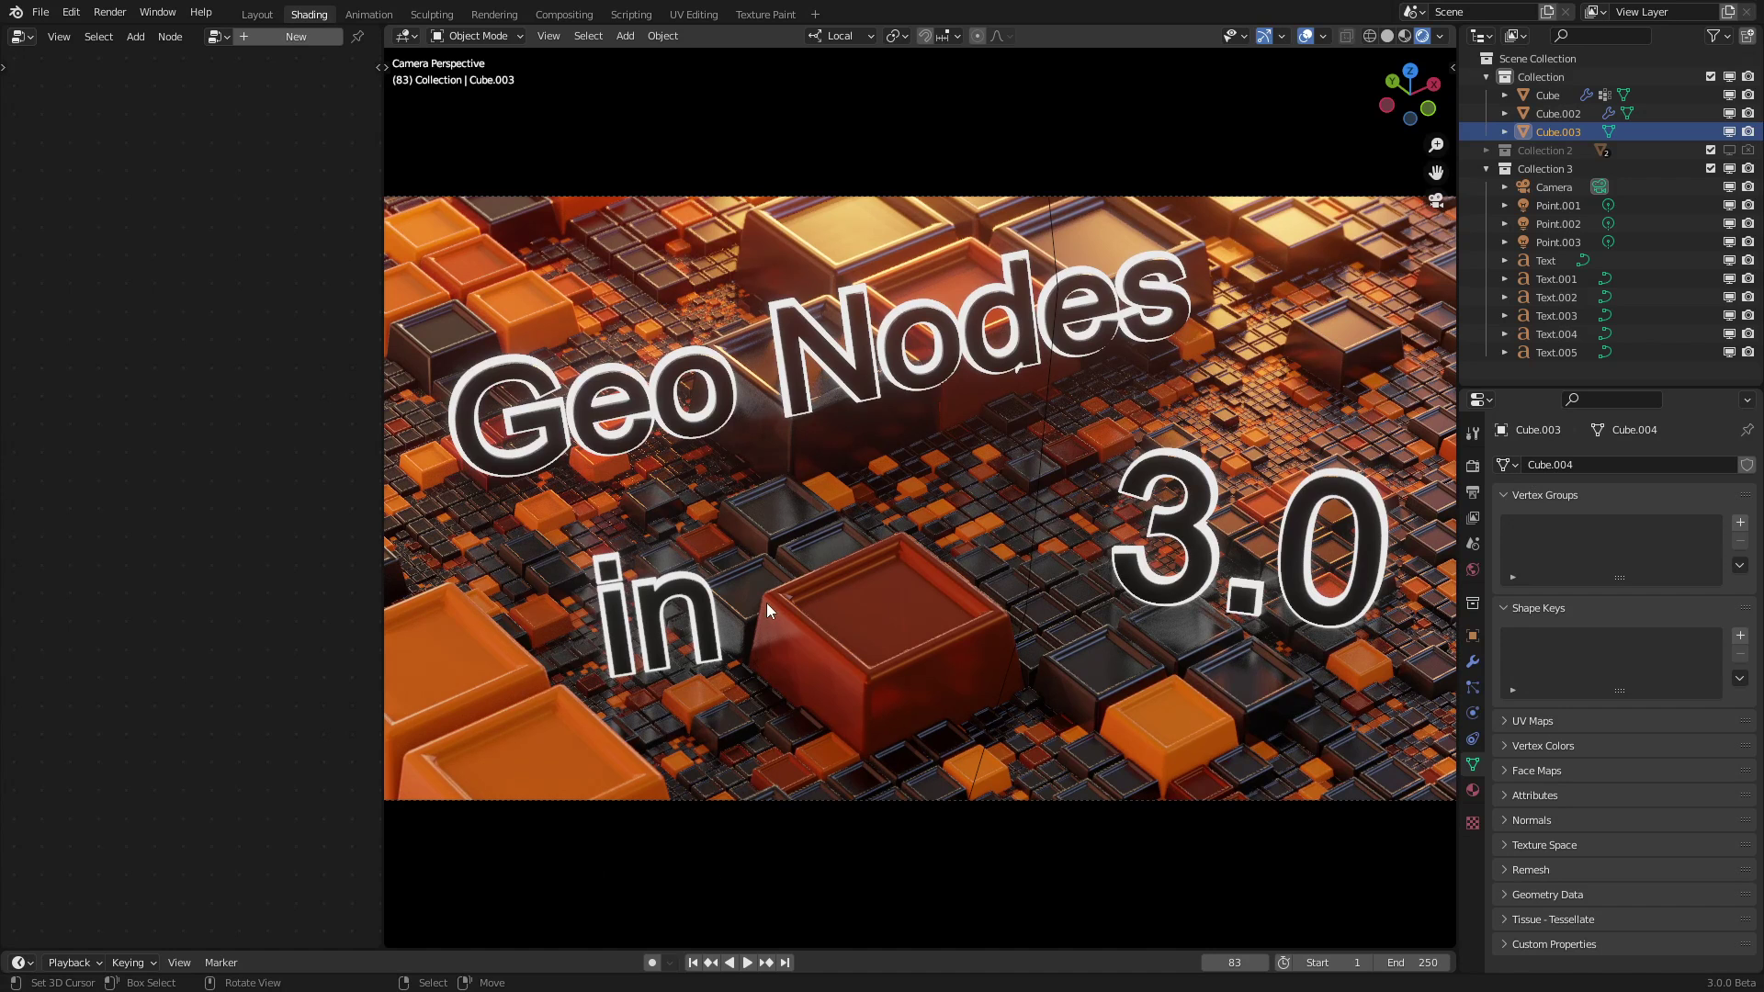
Leave the camera view and hide Collection 3 in the viewport.
click(787, 679)
middle_drag(941, 687, 925, 687)
scroll(925, 687, down, 3)
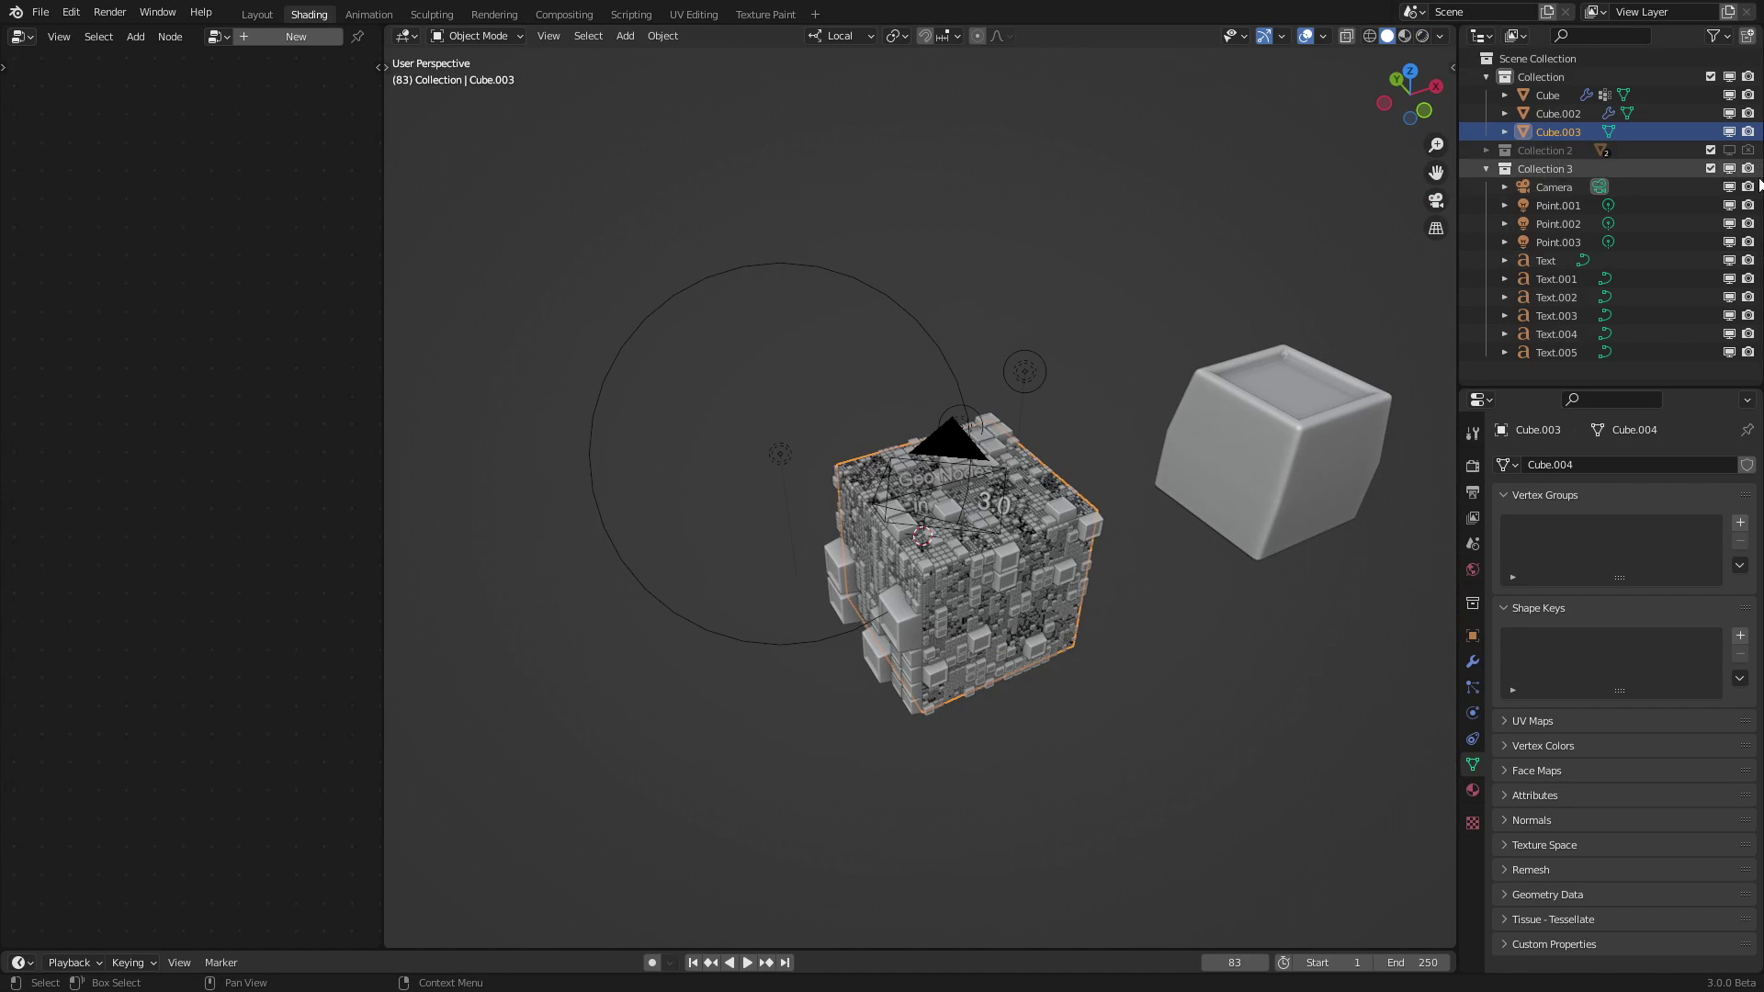
click(1736, 166)
Add a new cube mesh and move it clear of the existing detailed cube.
key(shift+a)
click(1110, 437)
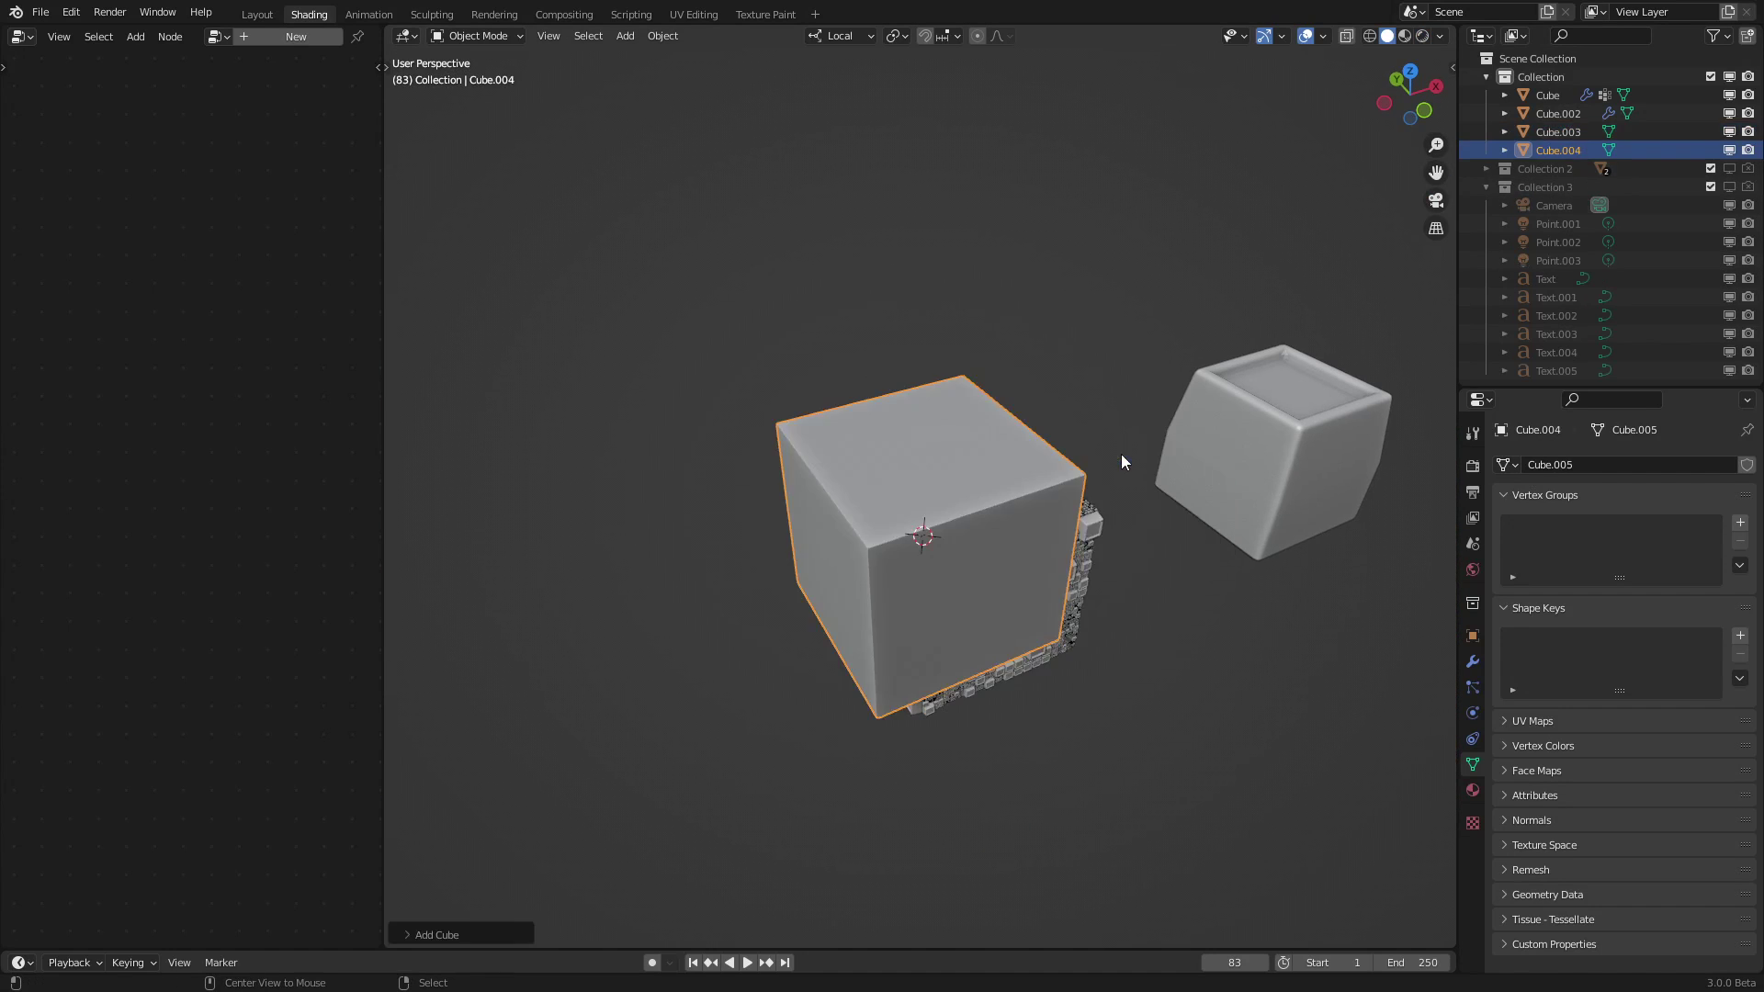
key(alt+g)
key(g)
click(779, 604)
shift+middle_drag(780, 604, 1076, 503)
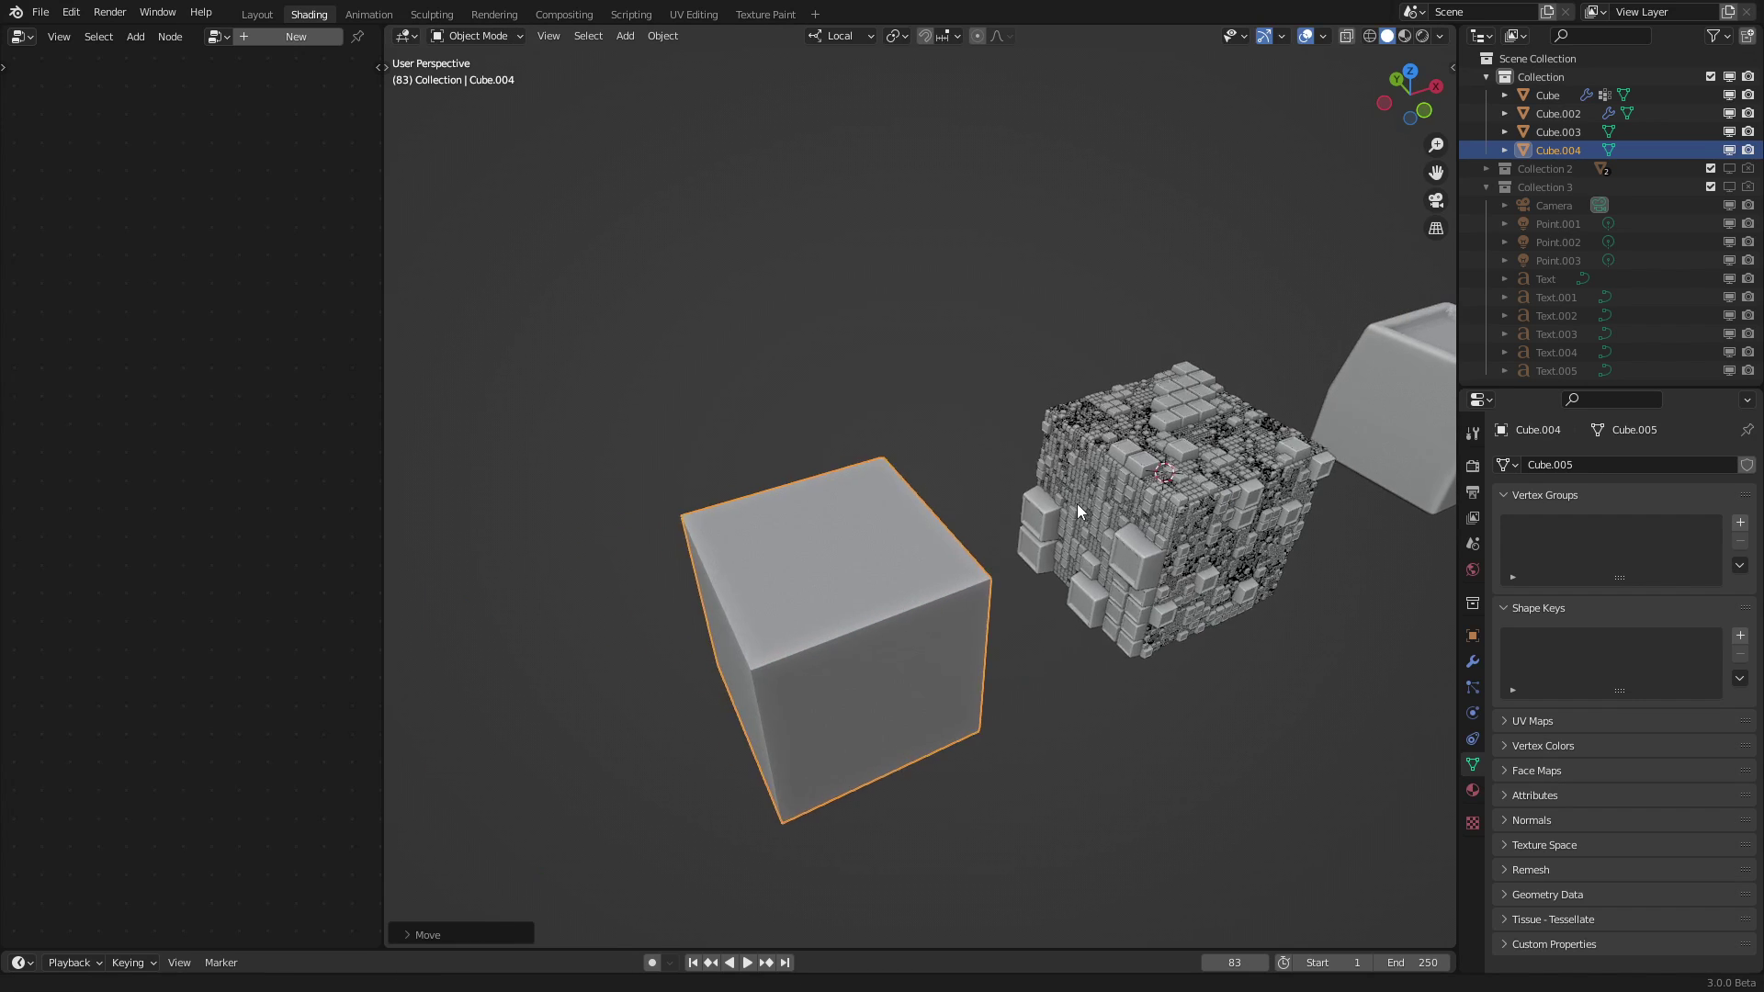
Create a new geometry node tree for the cube and insert a Separate Geometry node between Group Input and Group Output.
click(283, 42)
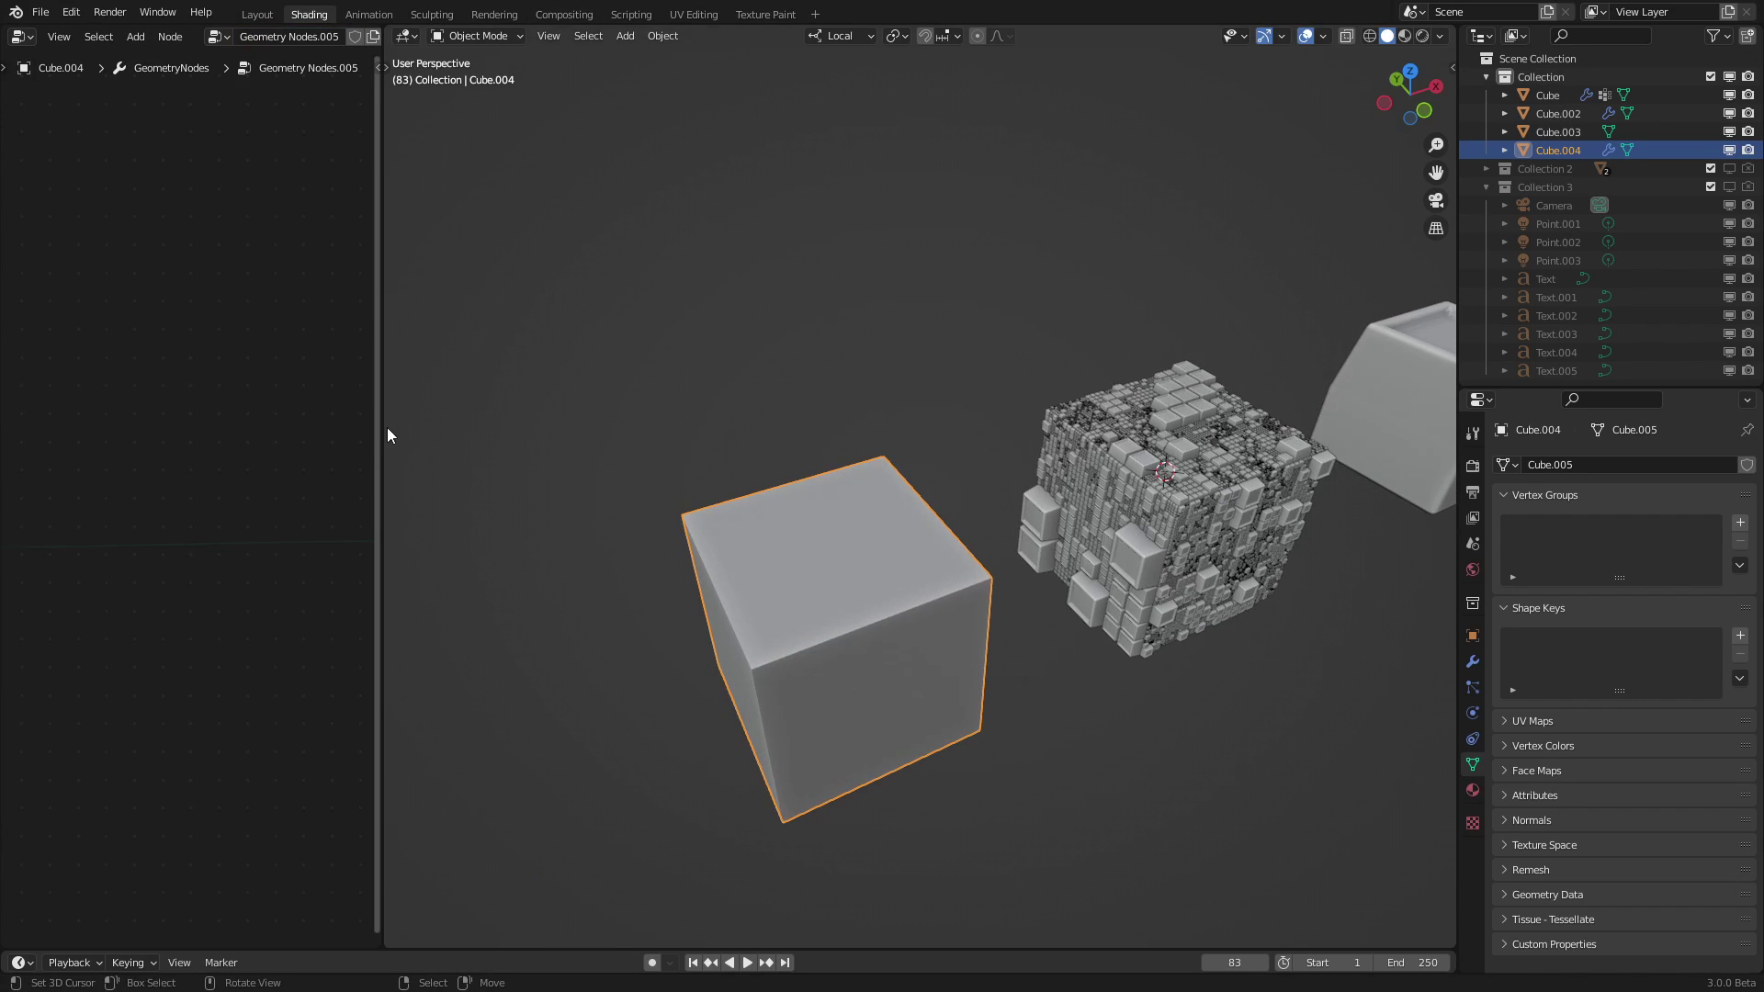
drag(382, 426, 871, 496)
key(shift+a)
mouse_move(449, 504)
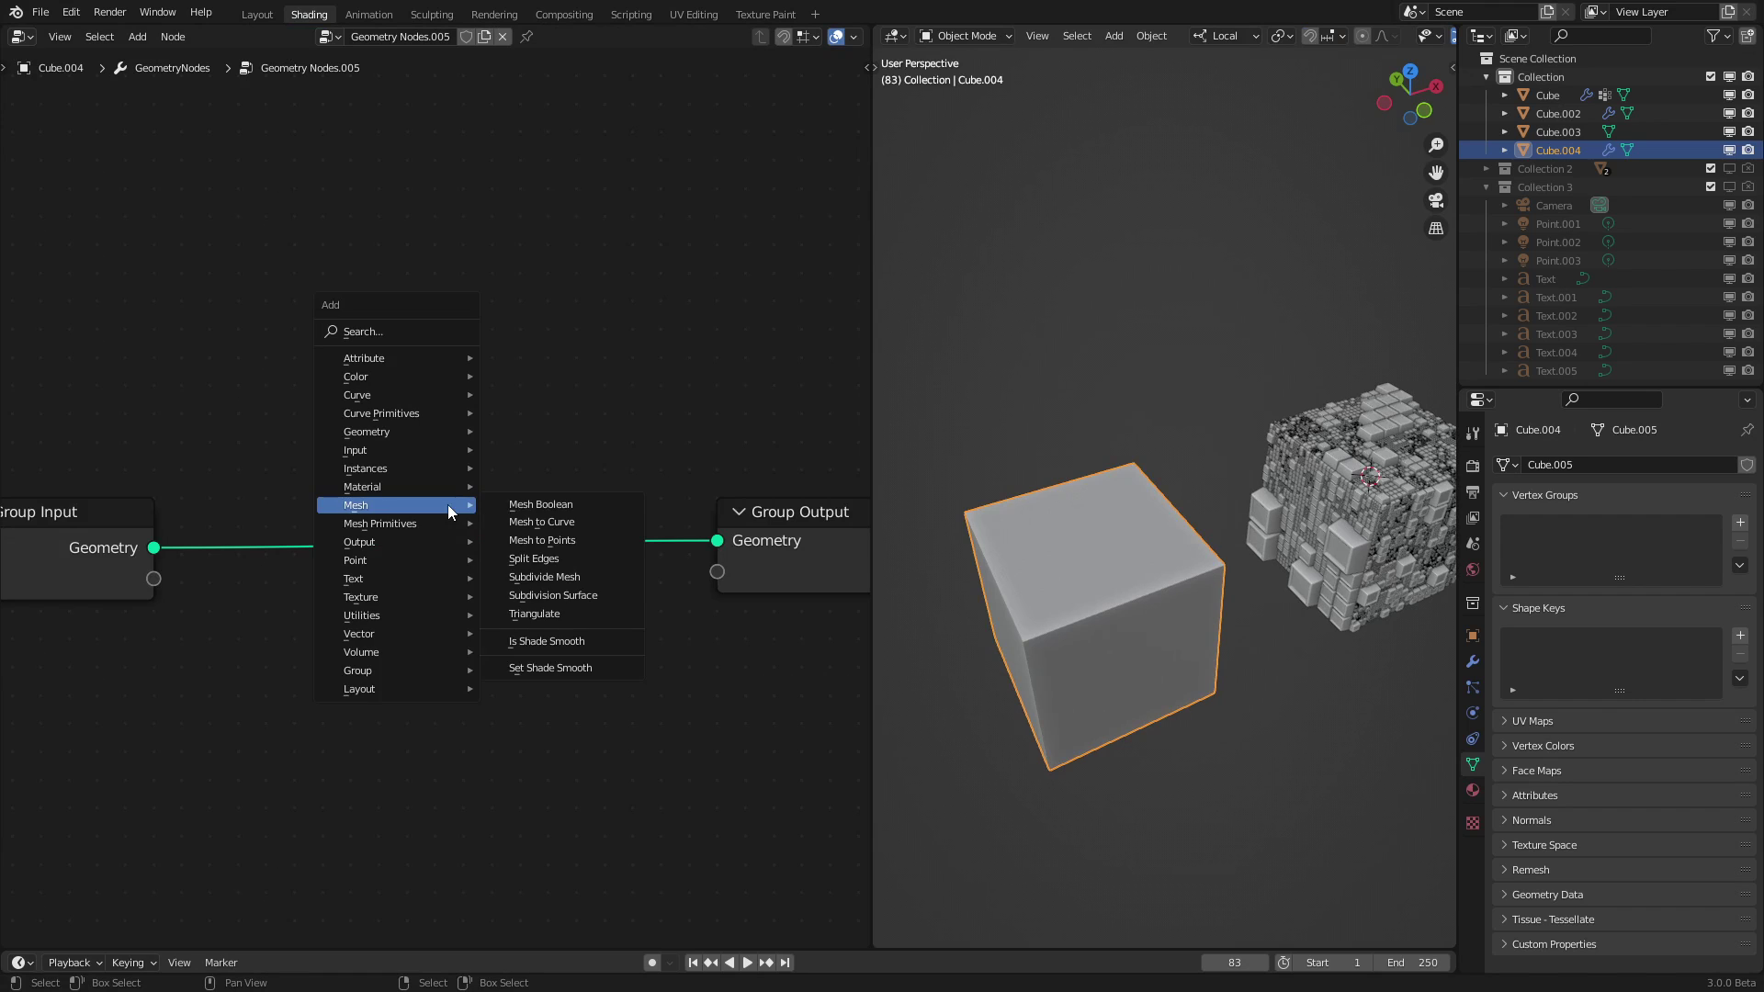
mouse_move(376, 431)
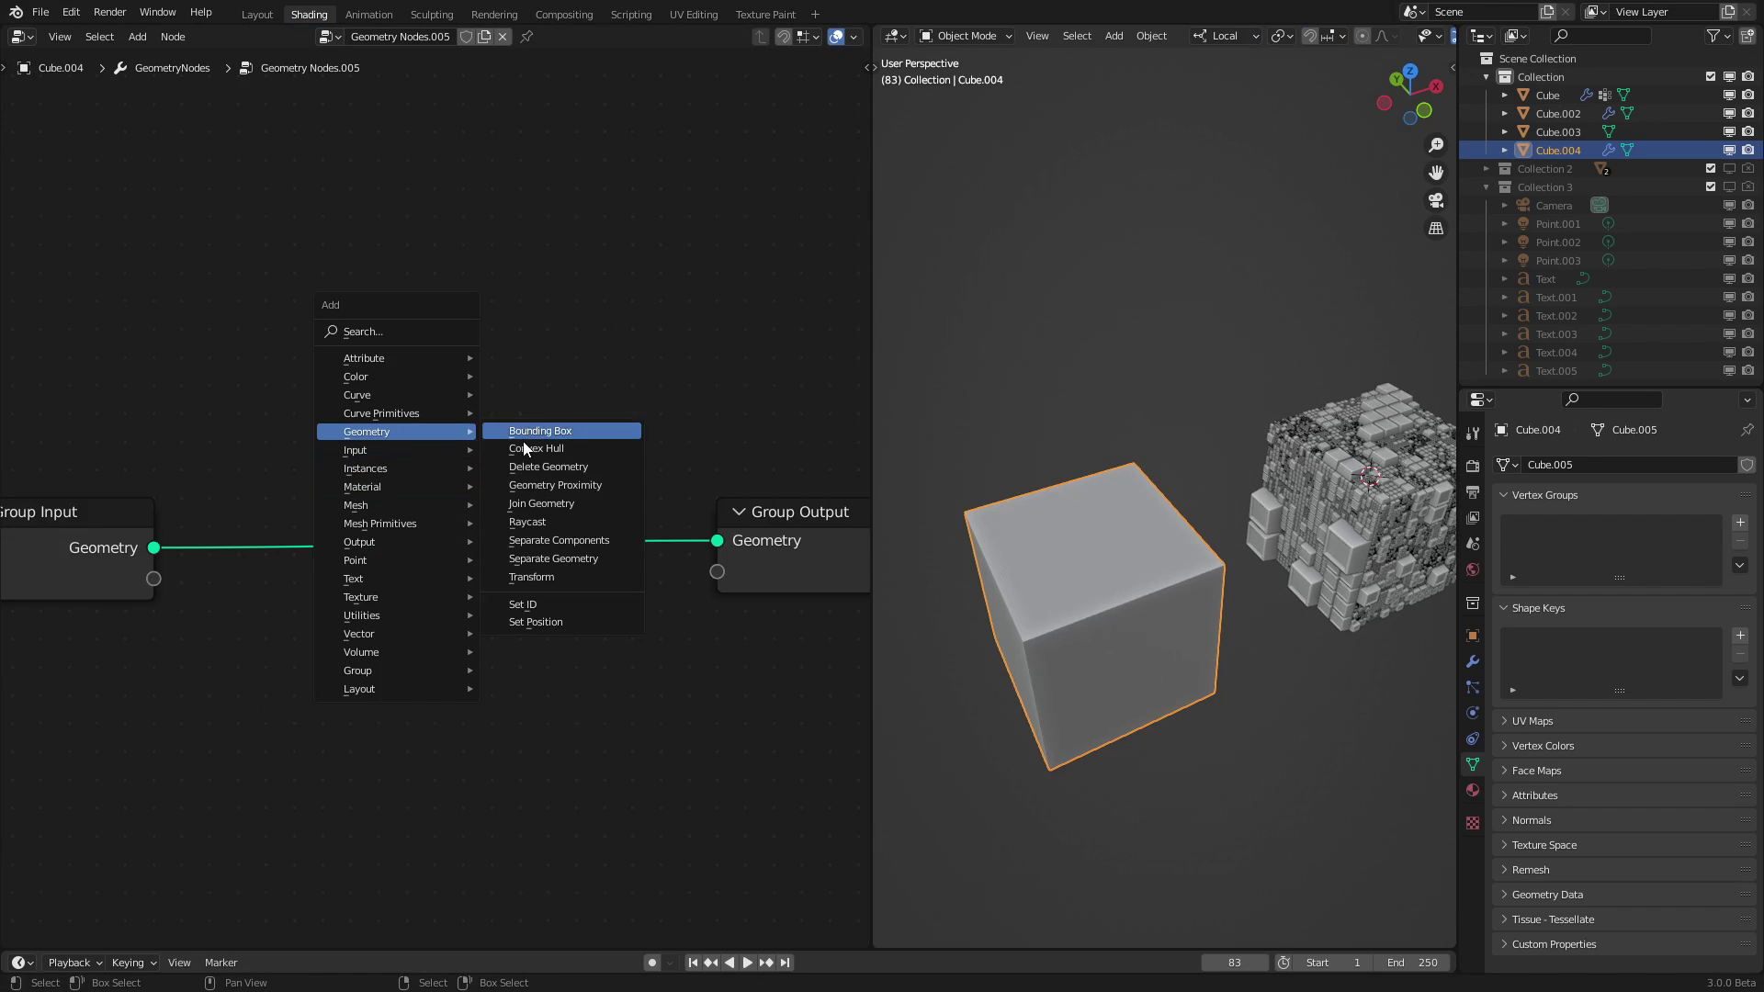
click(589, 559)
click(455, 556)
Set the Separate Geometry node's domain to Face.
shift+middle_drag(1106, 599, 1233, 494)
middle_drag(328, 662, 549, 561)
click(599, 530)
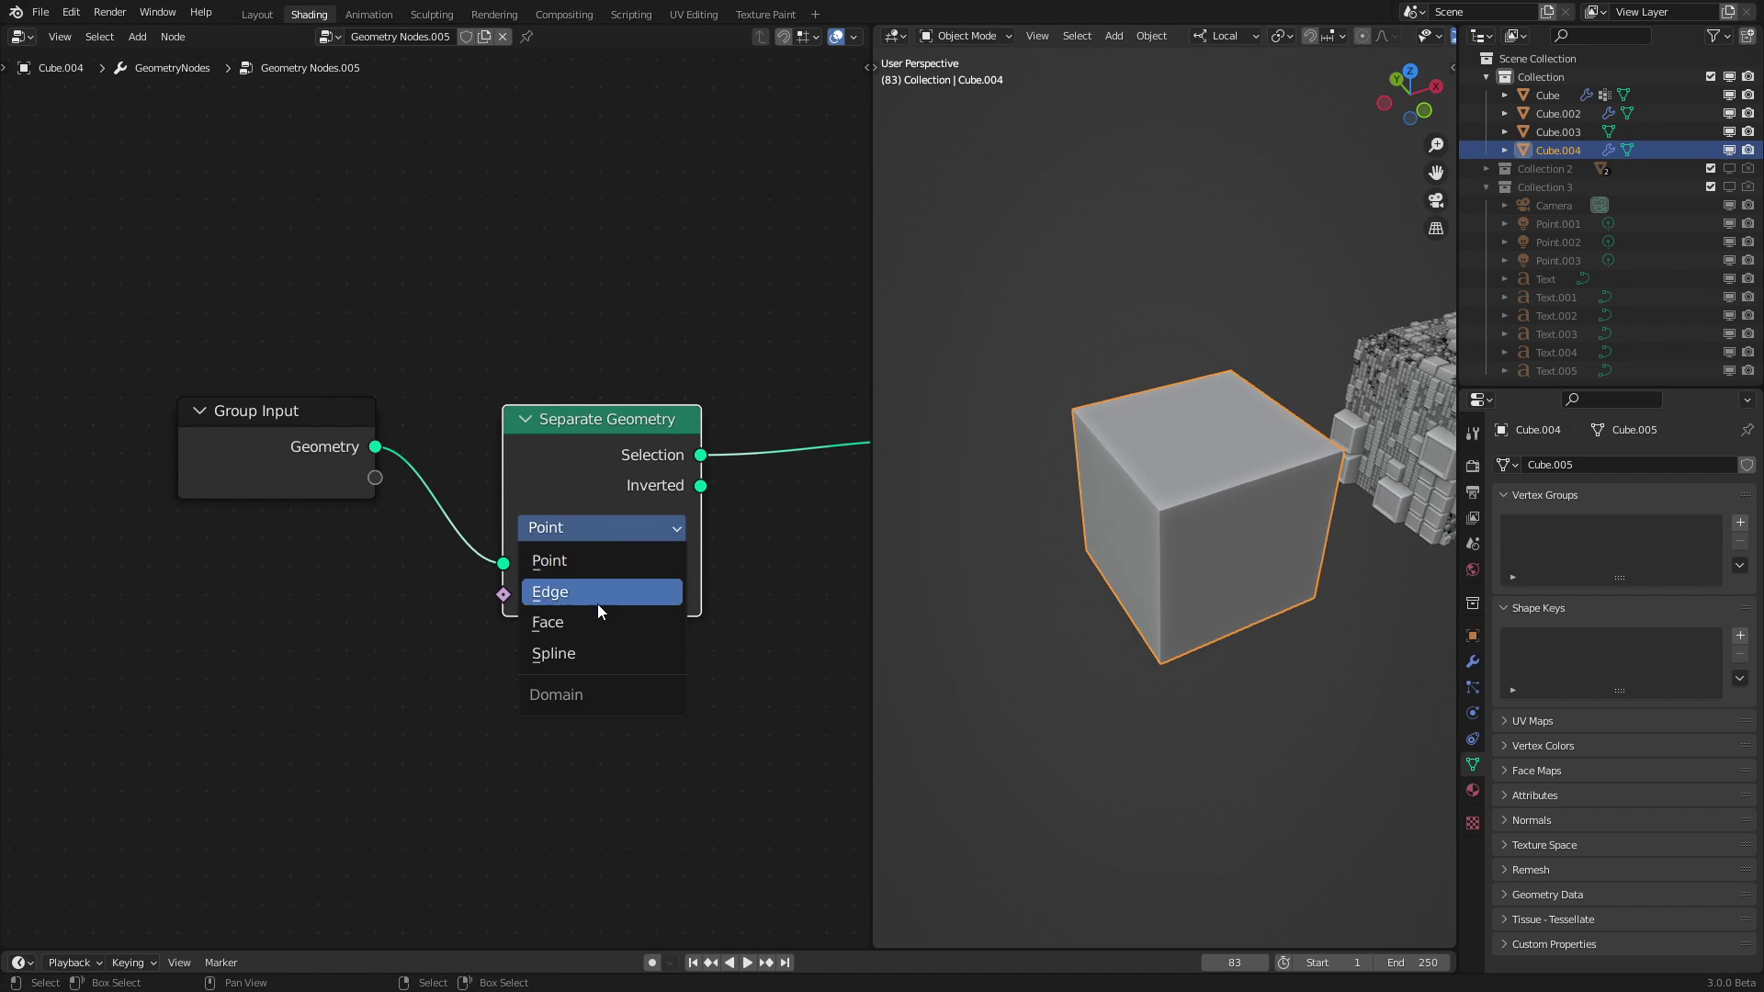
click(597, 623)
Add a Random Value node below the Group Input node.
middle_drag(428, 708, 373, 589)
key(shift+a)
click(288, 456)
text(ra)
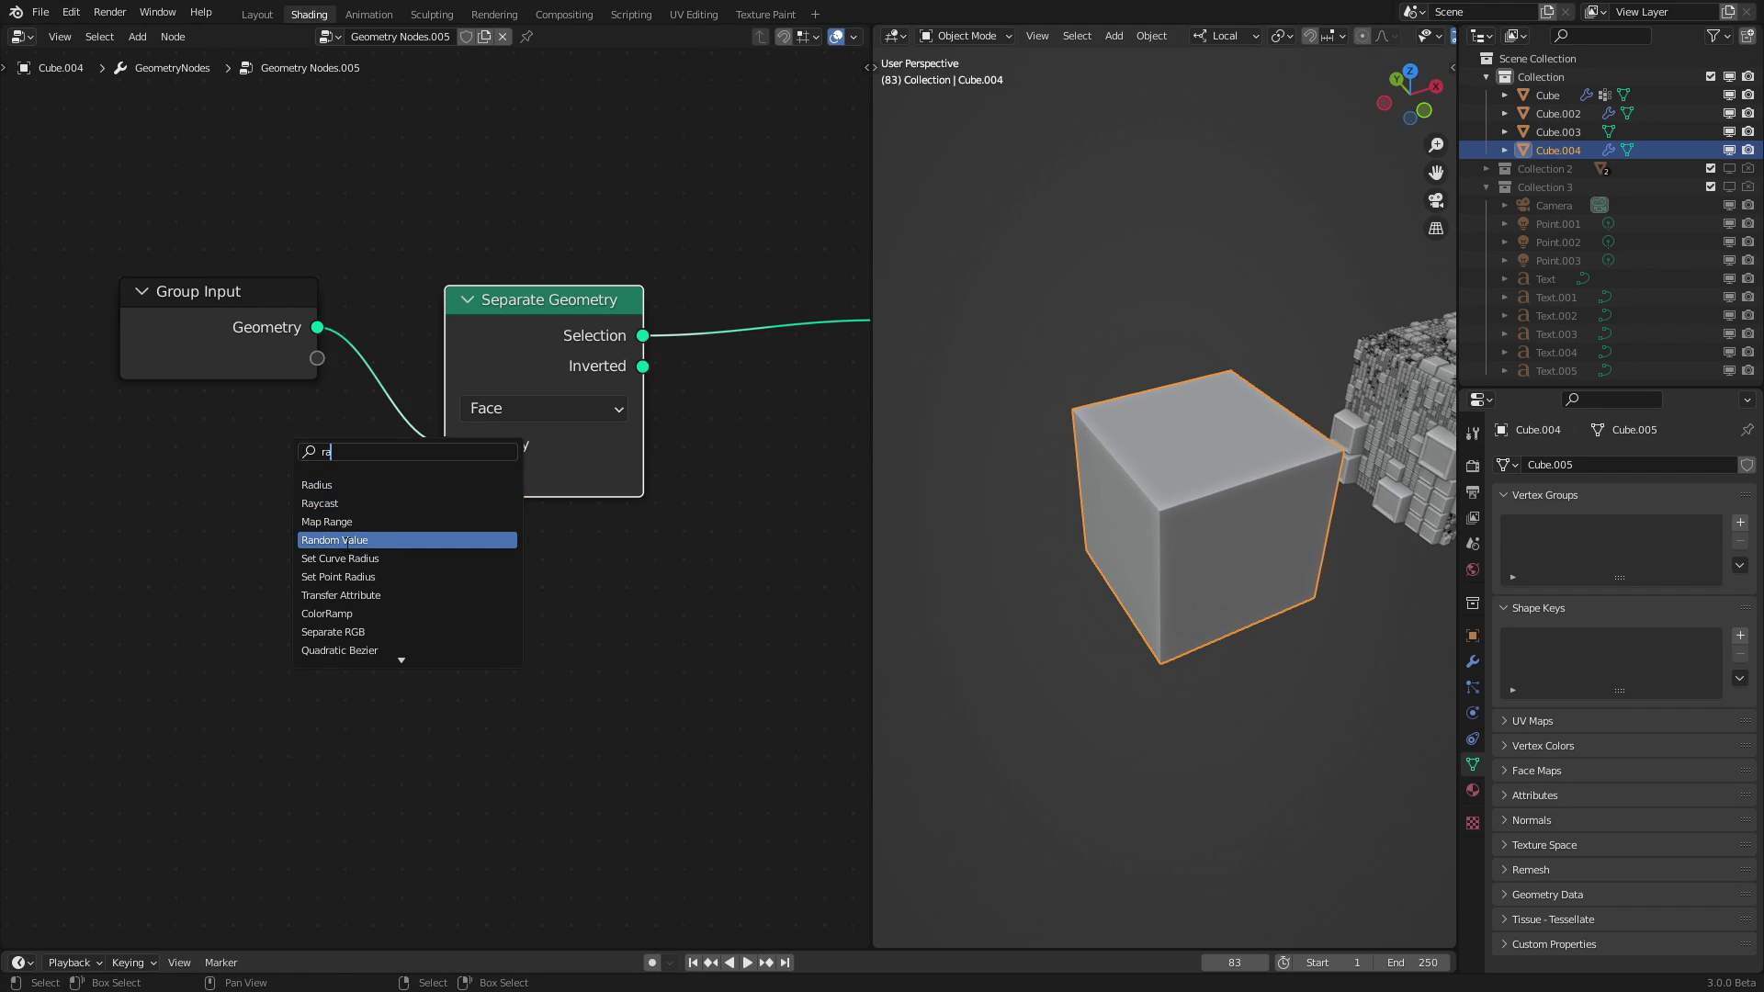
click(321, 542)
click(200, 592)
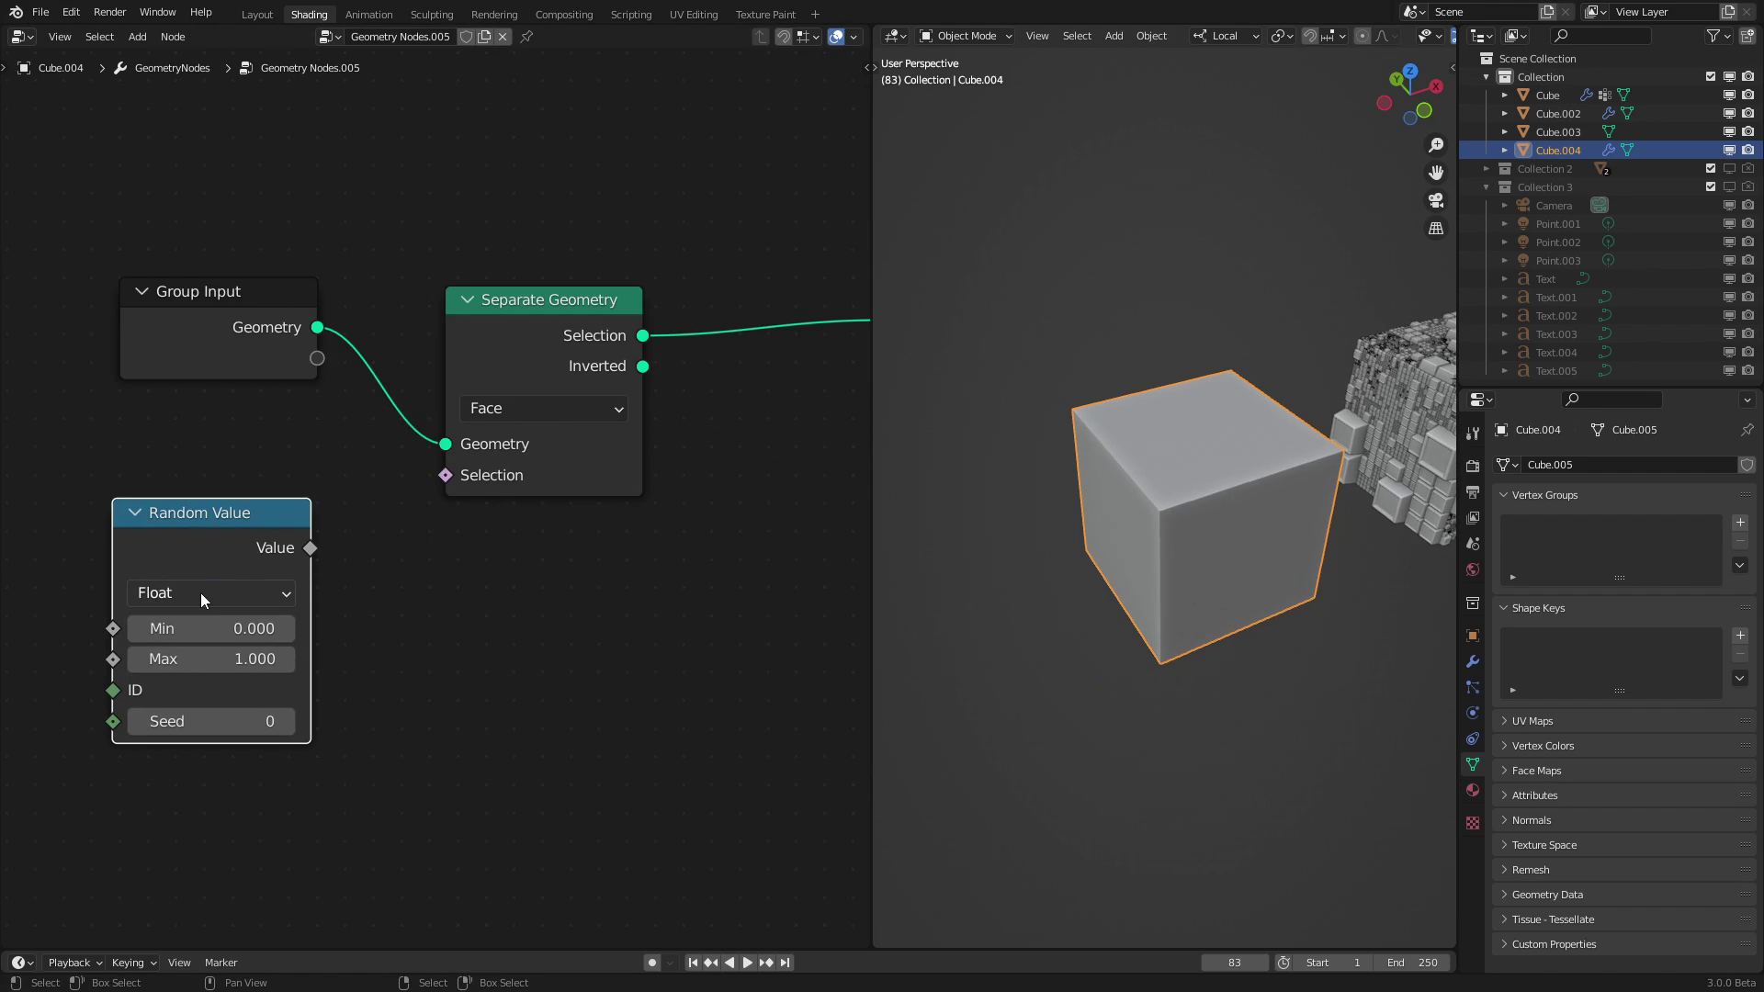
Set the Random Value type to Boolean and connect its Value to the Separate Geometry node's Selection input.
click(200, 593)
click(201, 715)
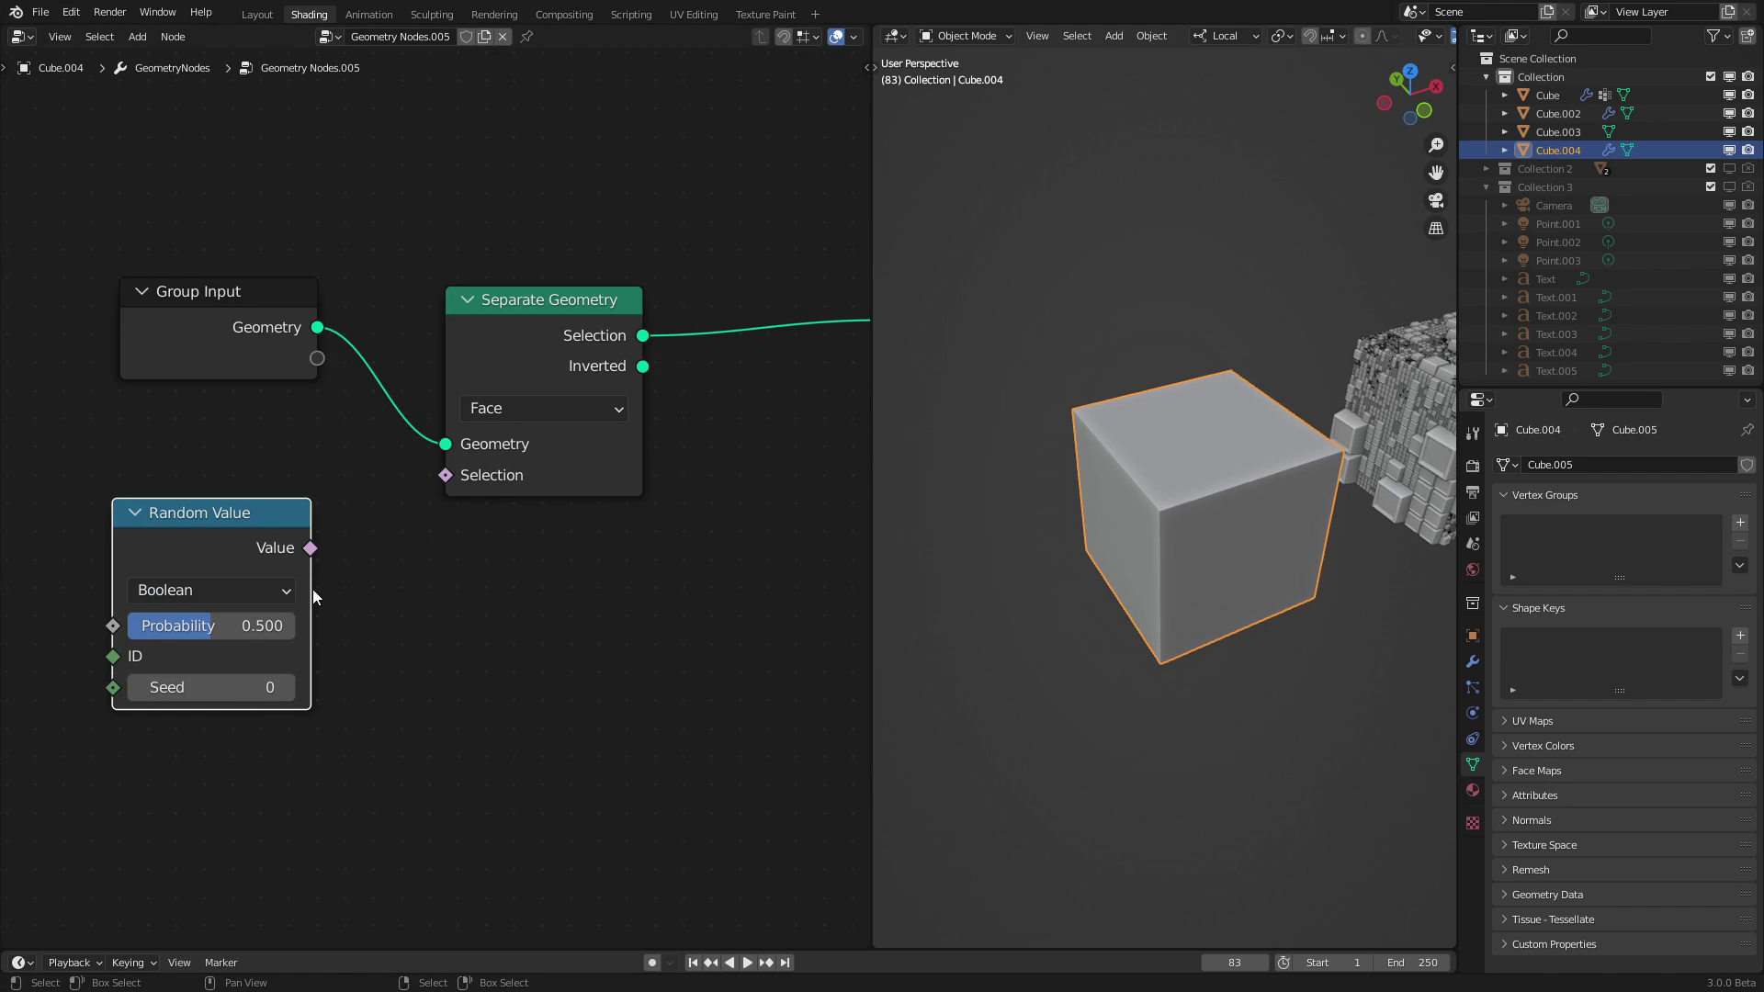
drag(312, 550, 445, 475)
scroll(1075, 531, up, 3)
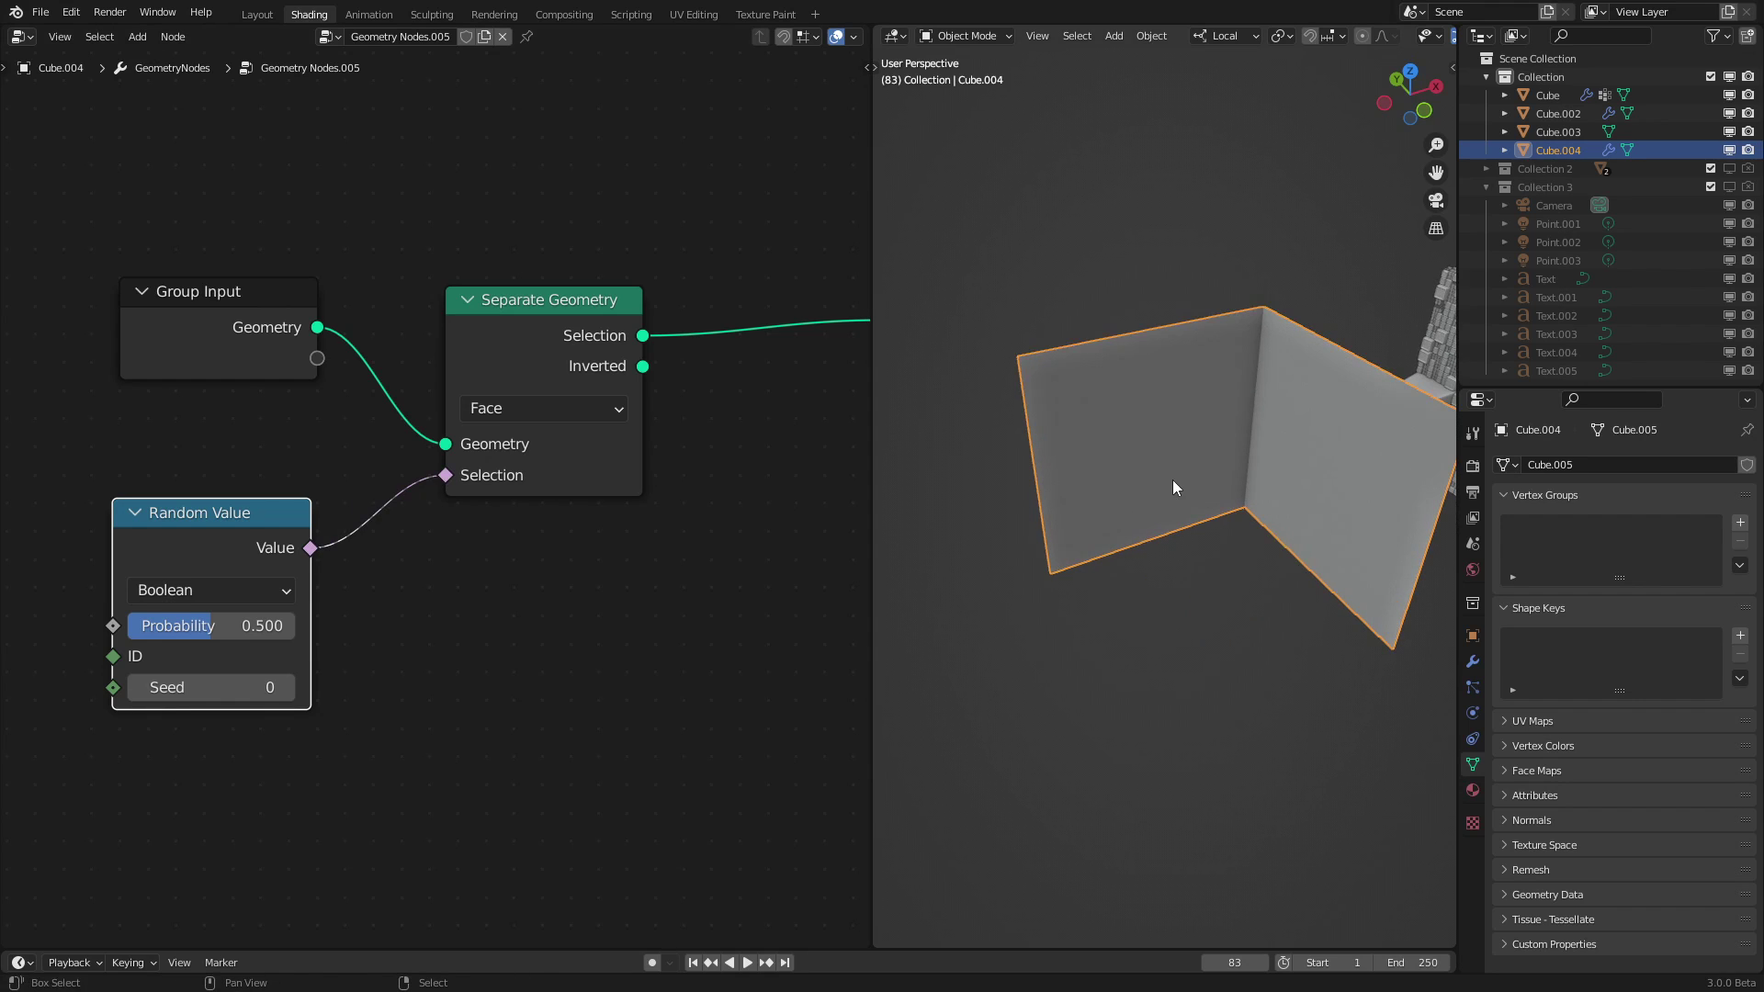
shift+middle_drag(1172, 479, 1095, 578)
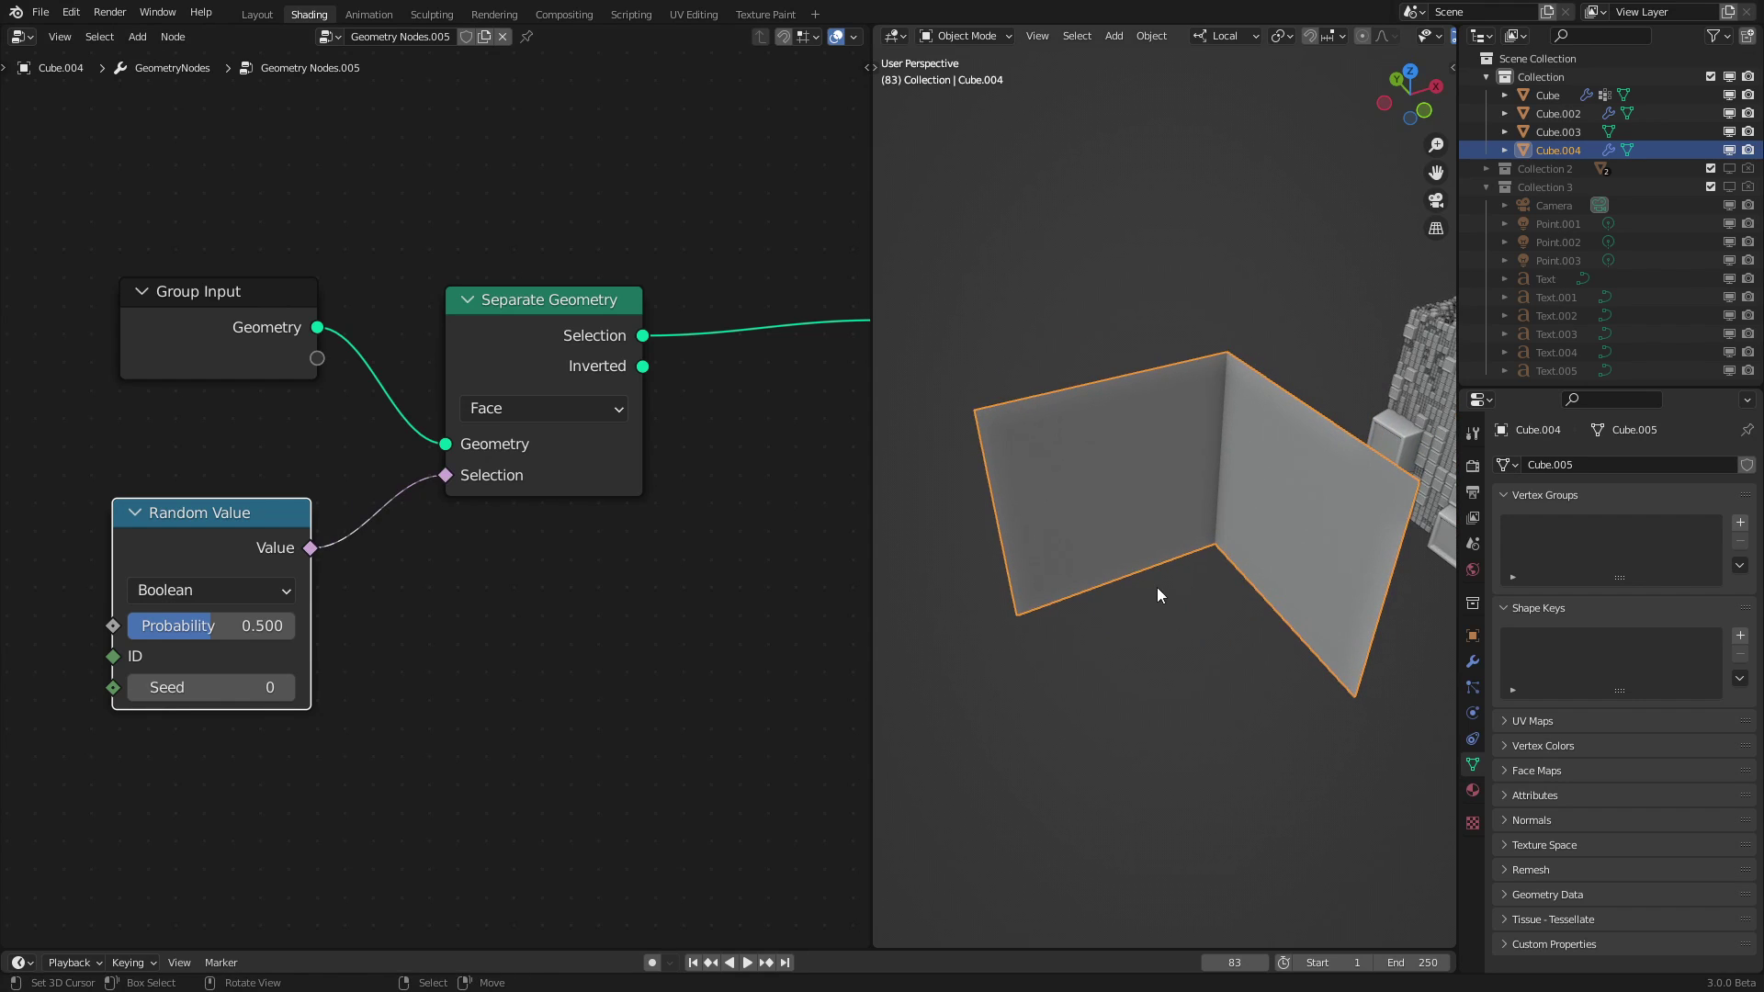
Insert a Subdivide Mesh node between the Separate Geometry Selection output and Group Output, and check the faces in wireframe shading.
scroll(713, 362, down, 4)
middle_drag(712, 362, 459, 500)
scroll(459, 500, up, 4)
key(shift+a)
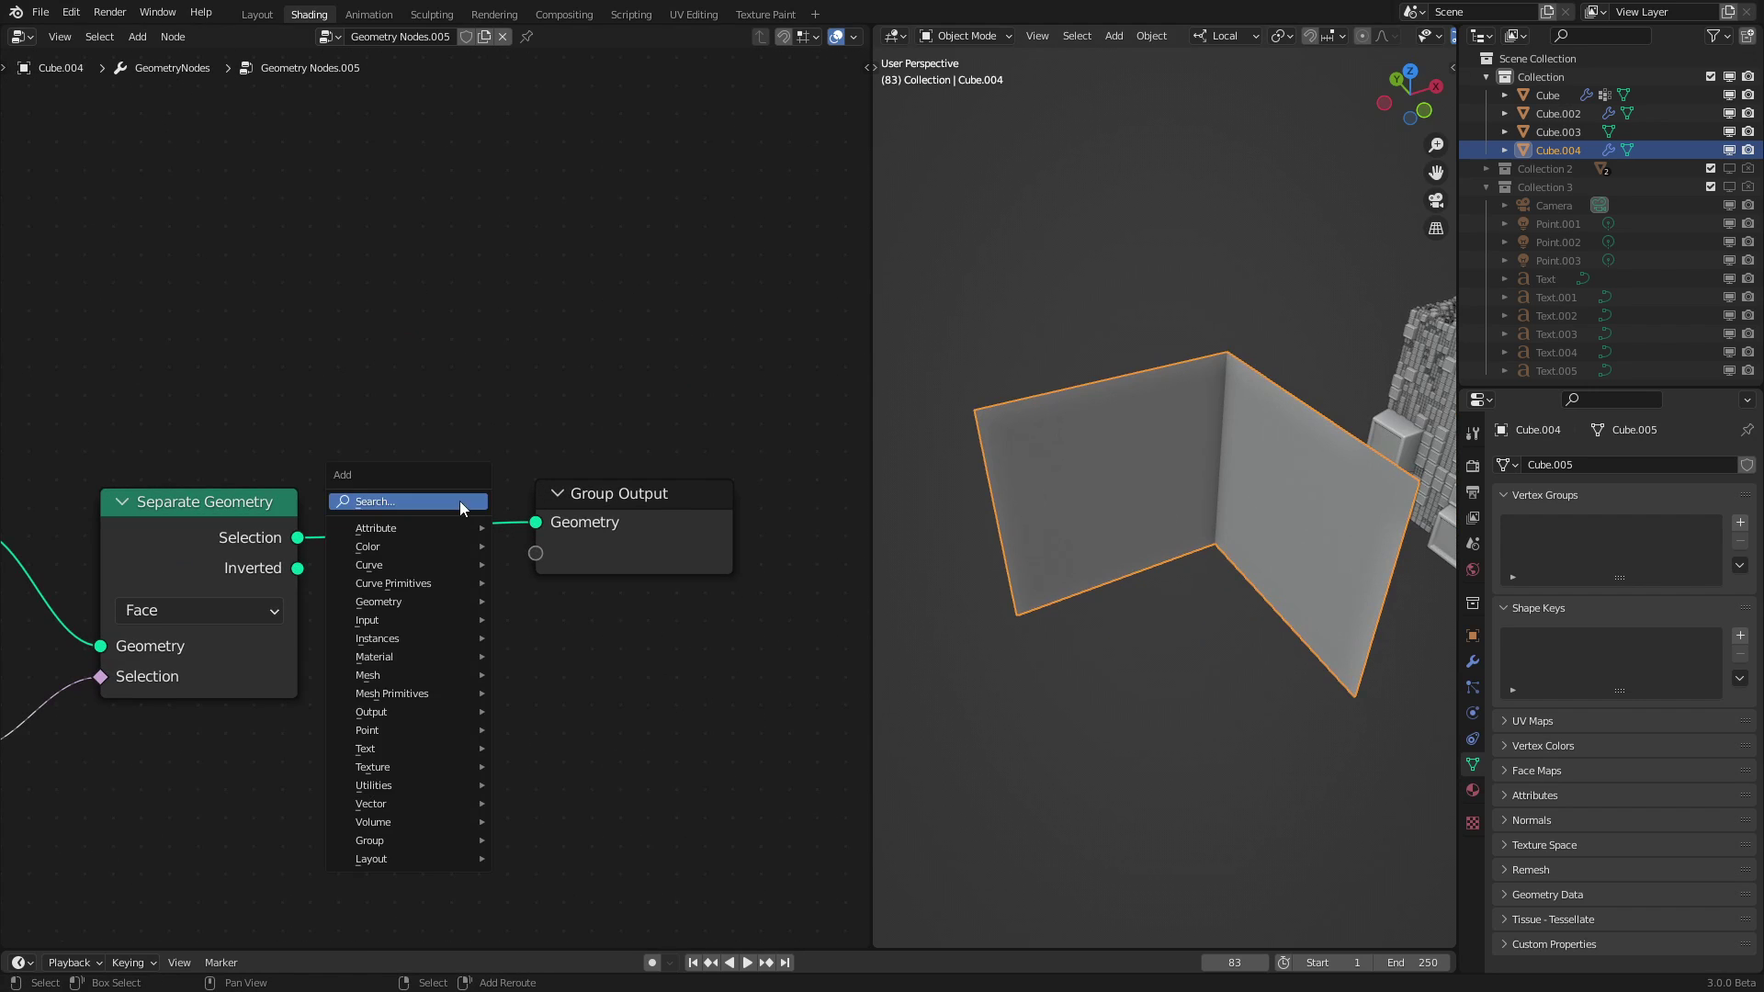
mouse_move(388, 698)
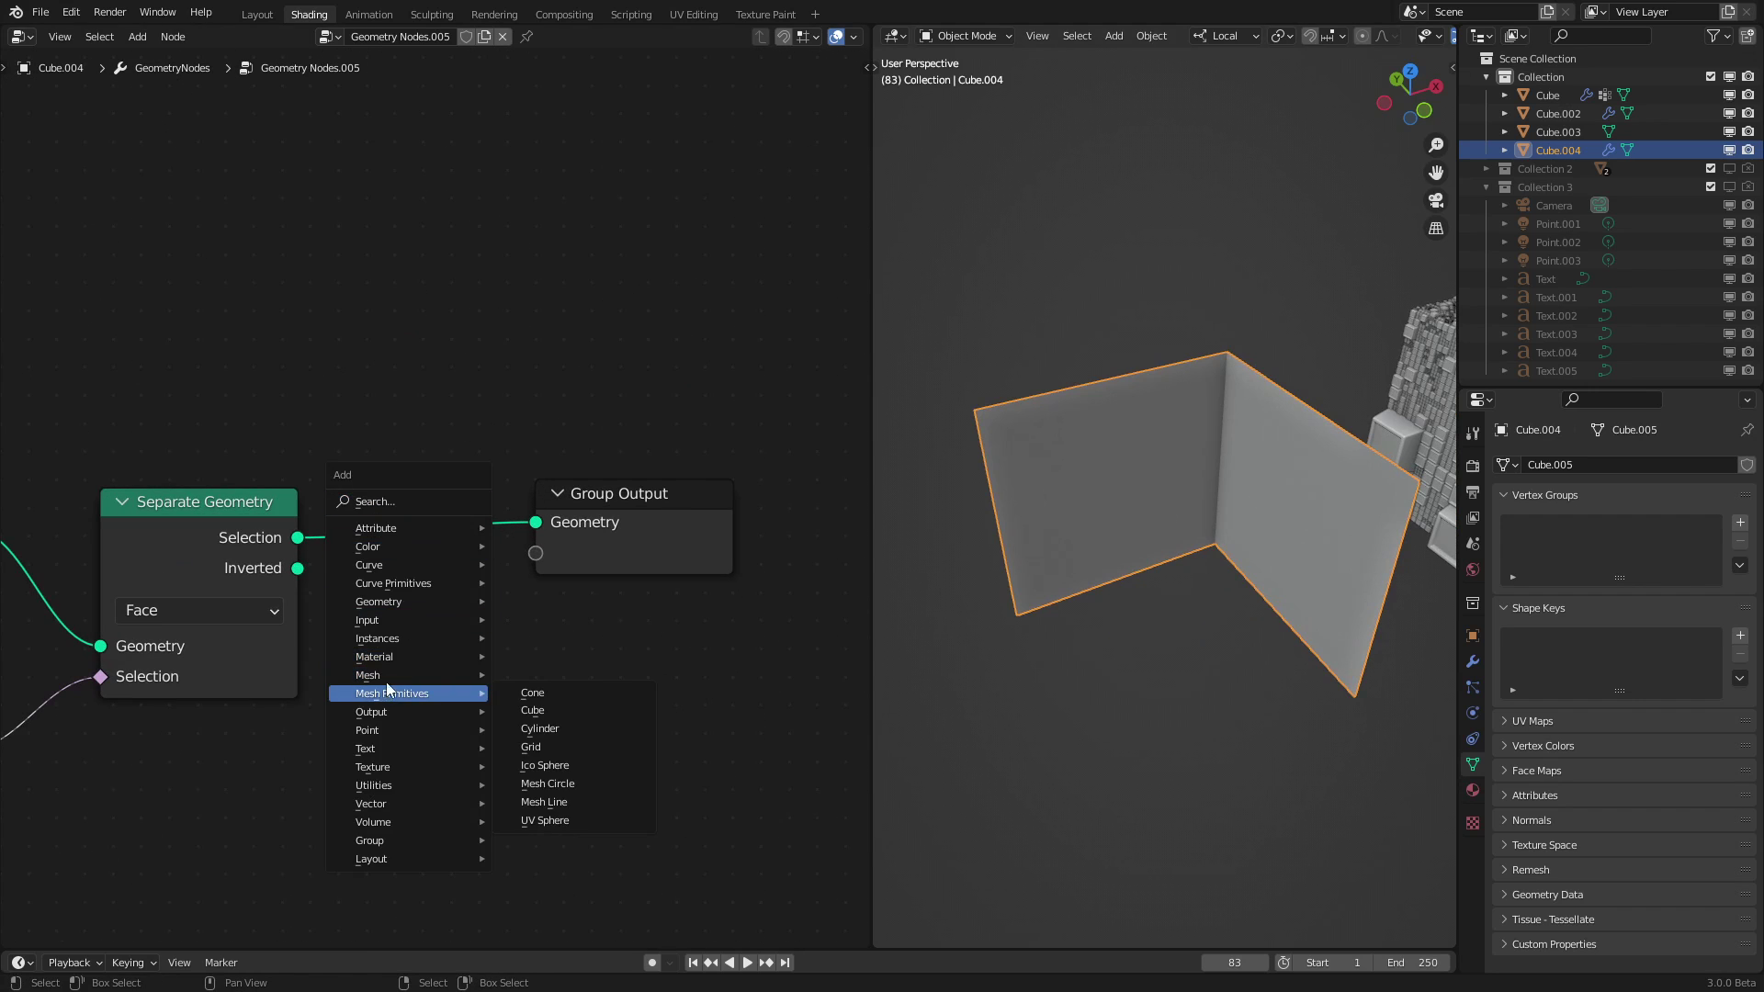
click(593, 745)
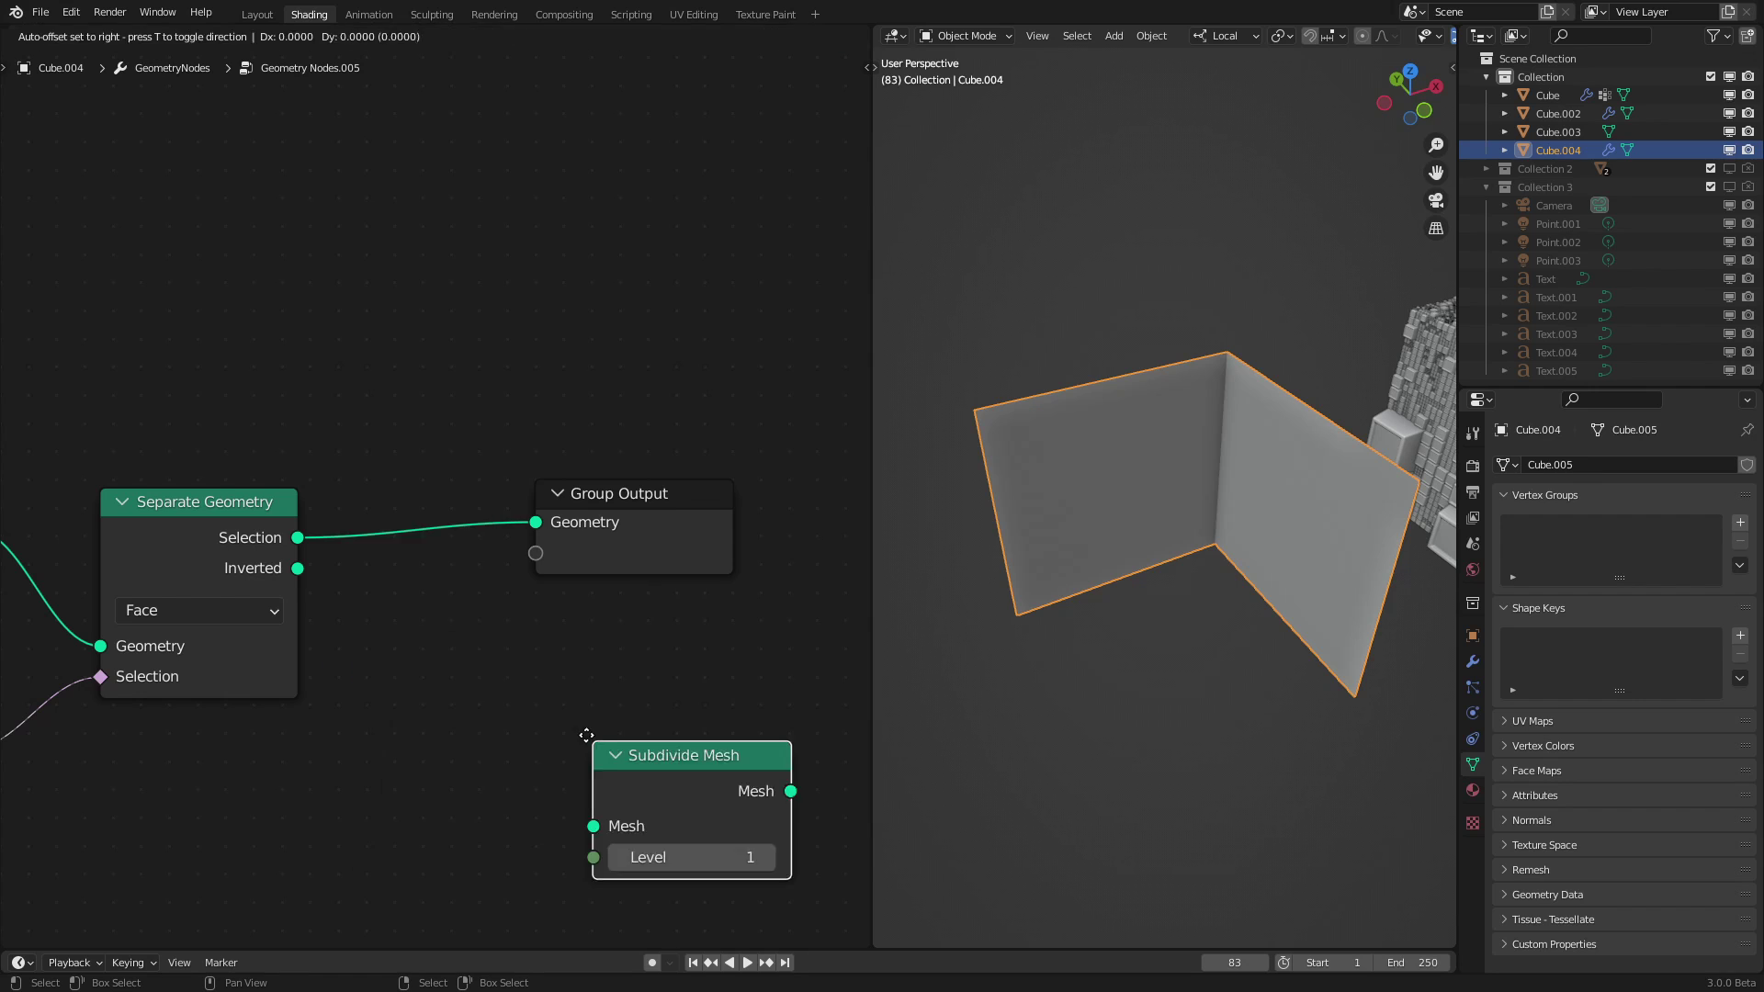
click(424, 500)
key(z)
click(1088, 576)
mouse_move(1089, 576)
middle_down()
mouse_move(1181, 548)
mouse_move(1135, 551)
middle_up()
key(z)
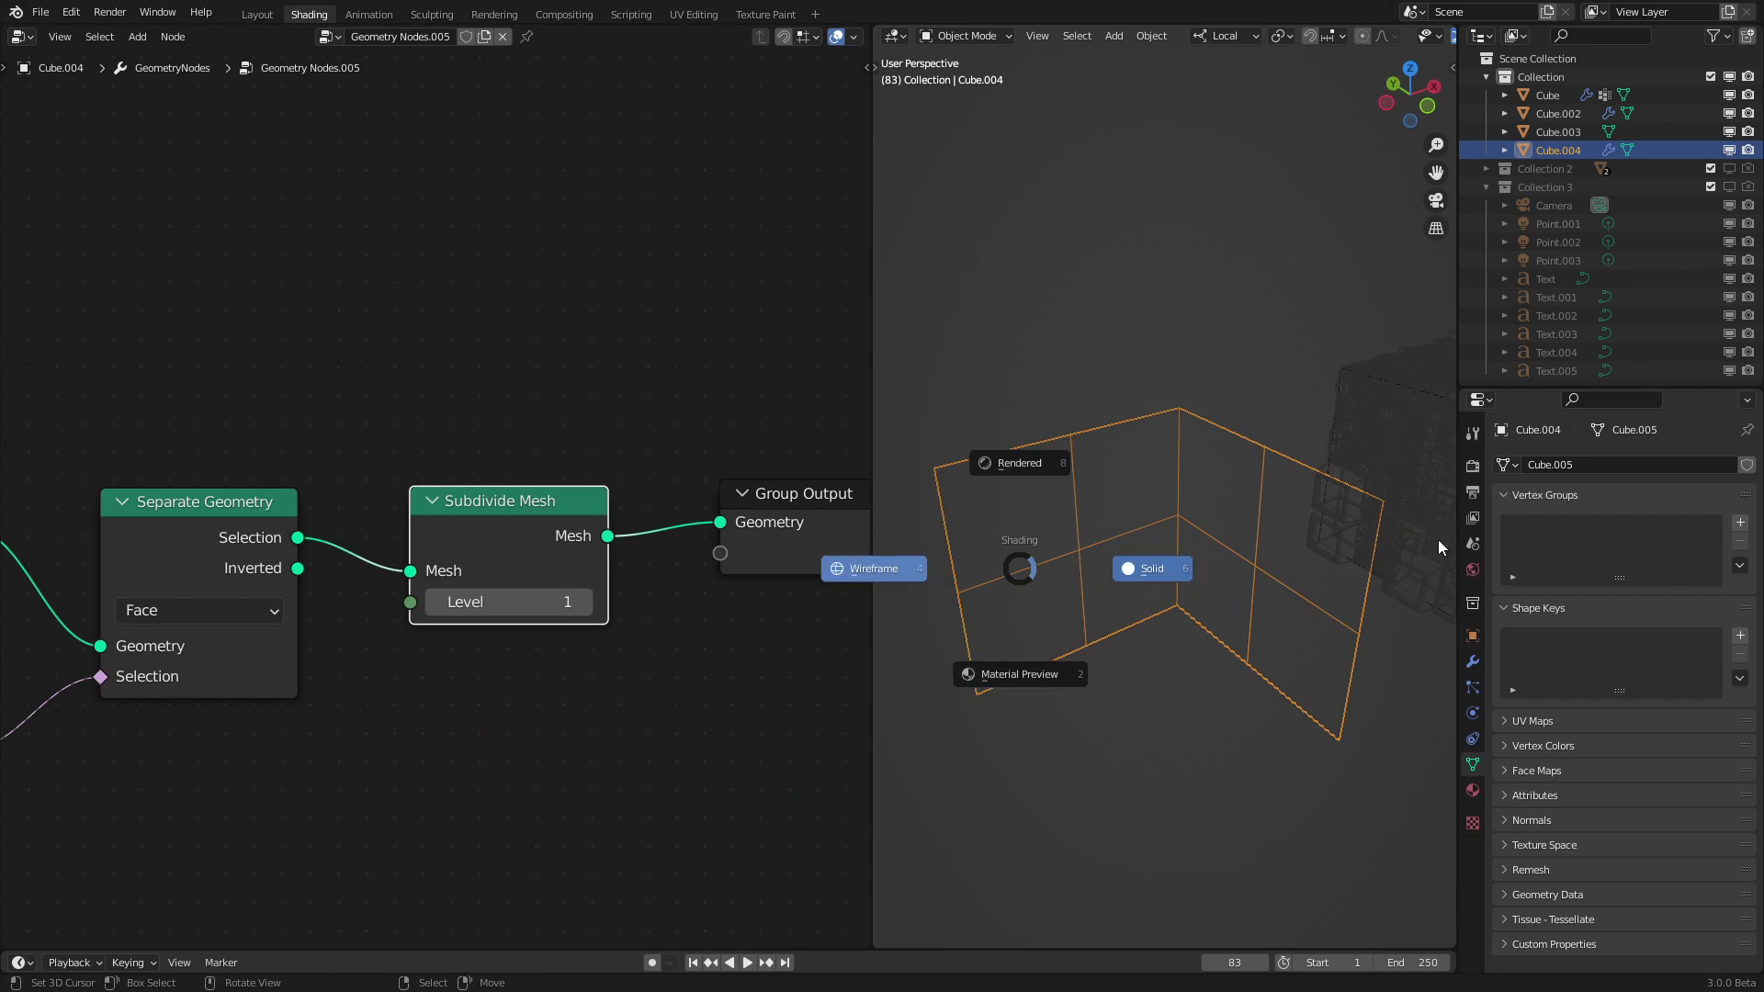
click(1153, 567)
Feed Subdivide Mesh from the Separate Geometry node's Inverted output and move it below the Separate Geometry node.
drag(283, 569, 432, 557)
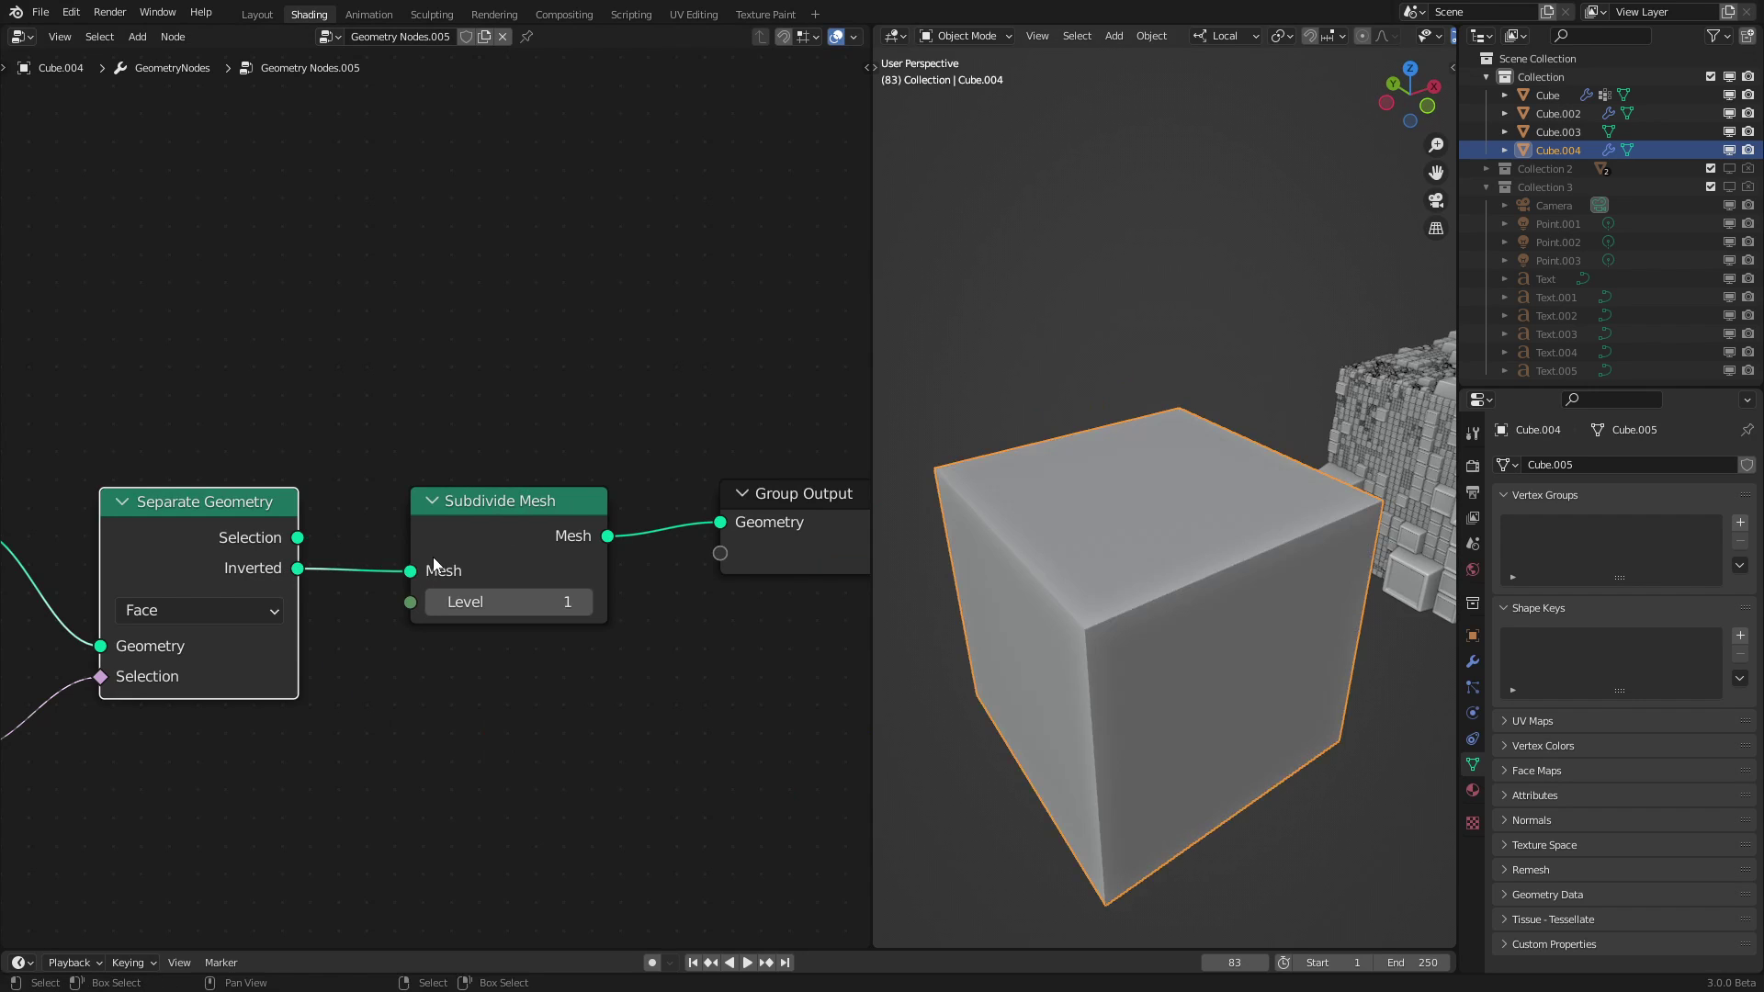
scroll(433, 557, down, 2)
drag(537, 504, 345, 695)
Merge the Separate Geometry Selection output with the subdivided mesh through a new Join Geometry node before Group Output, and inspect the wireframe.
key(shift+a)
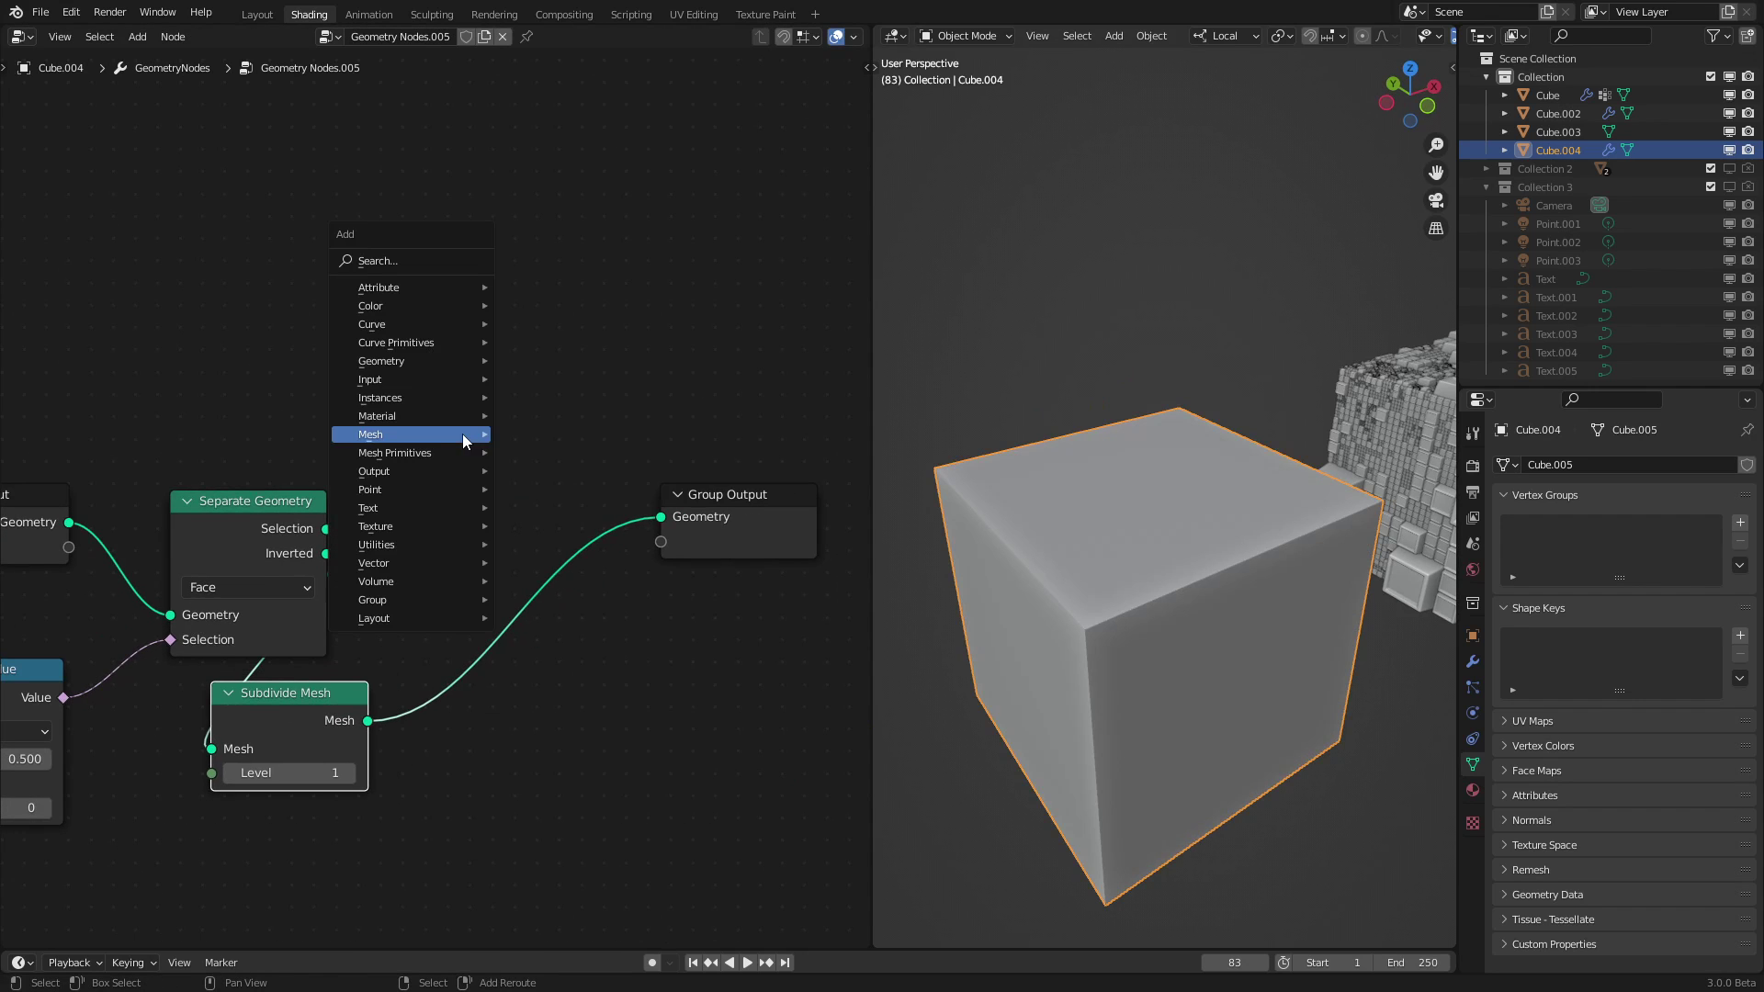
mouse_move(350, 358)
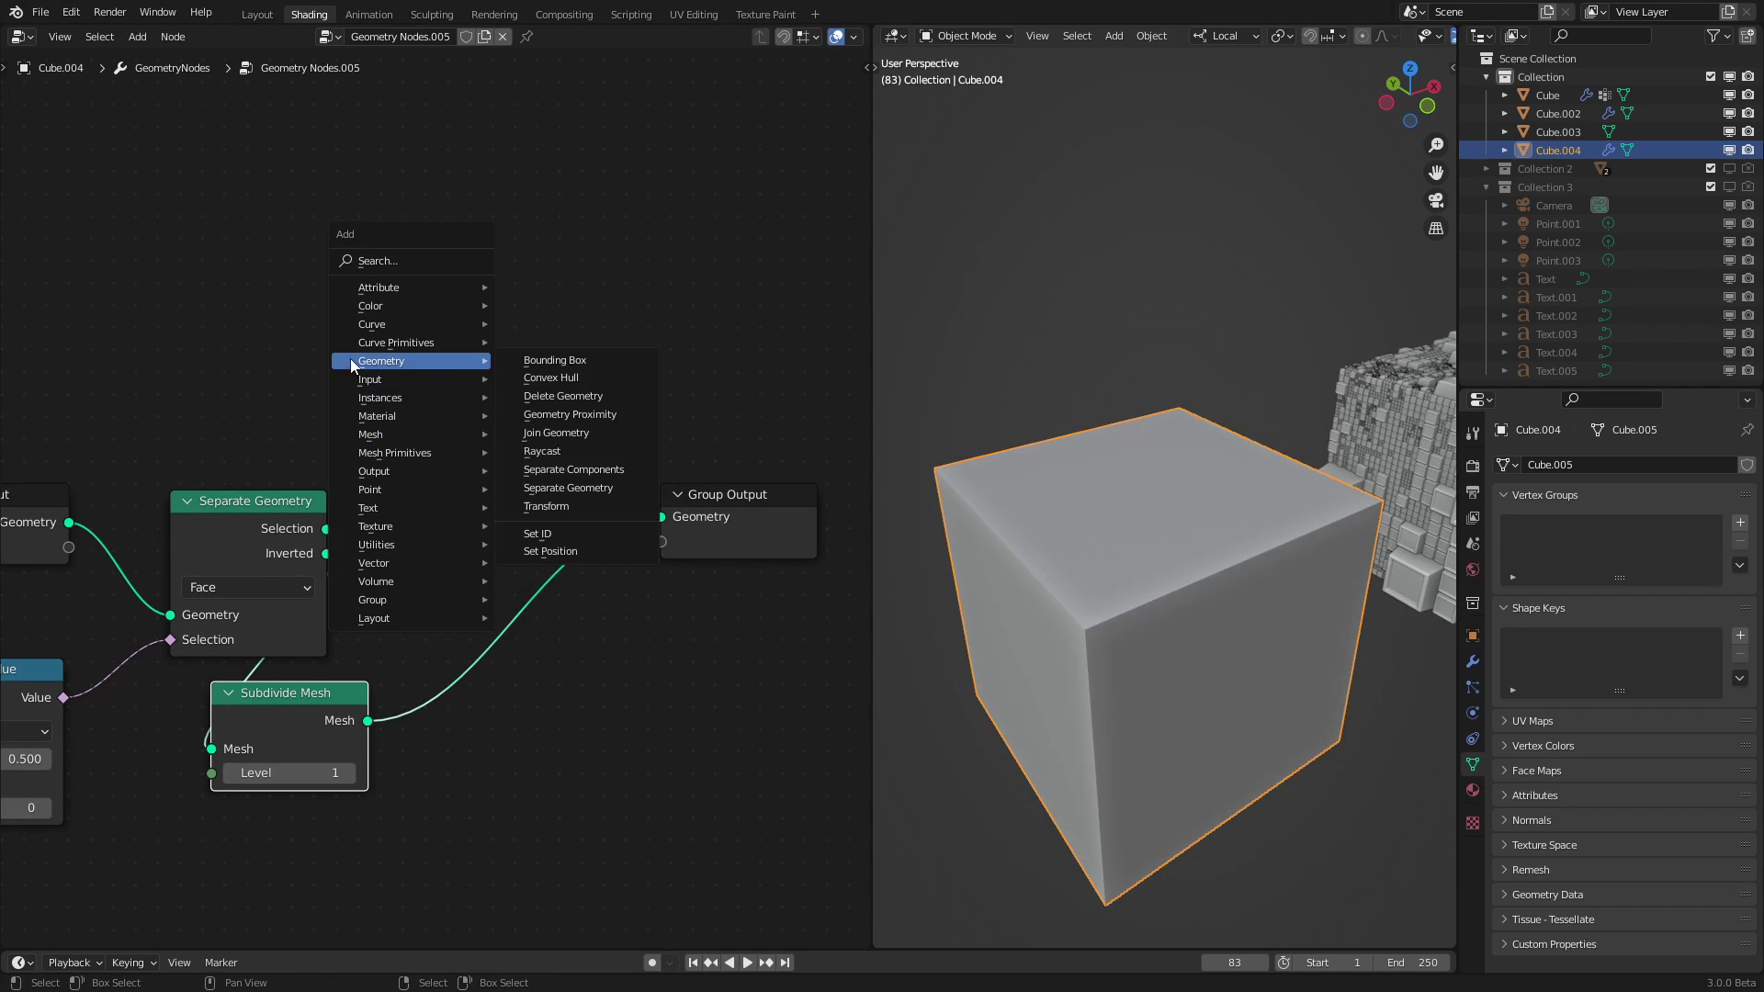
click(556, 432)
click(560, 551)
drag(326, 530, 486, 590)
key(z)
click(1154, 540)
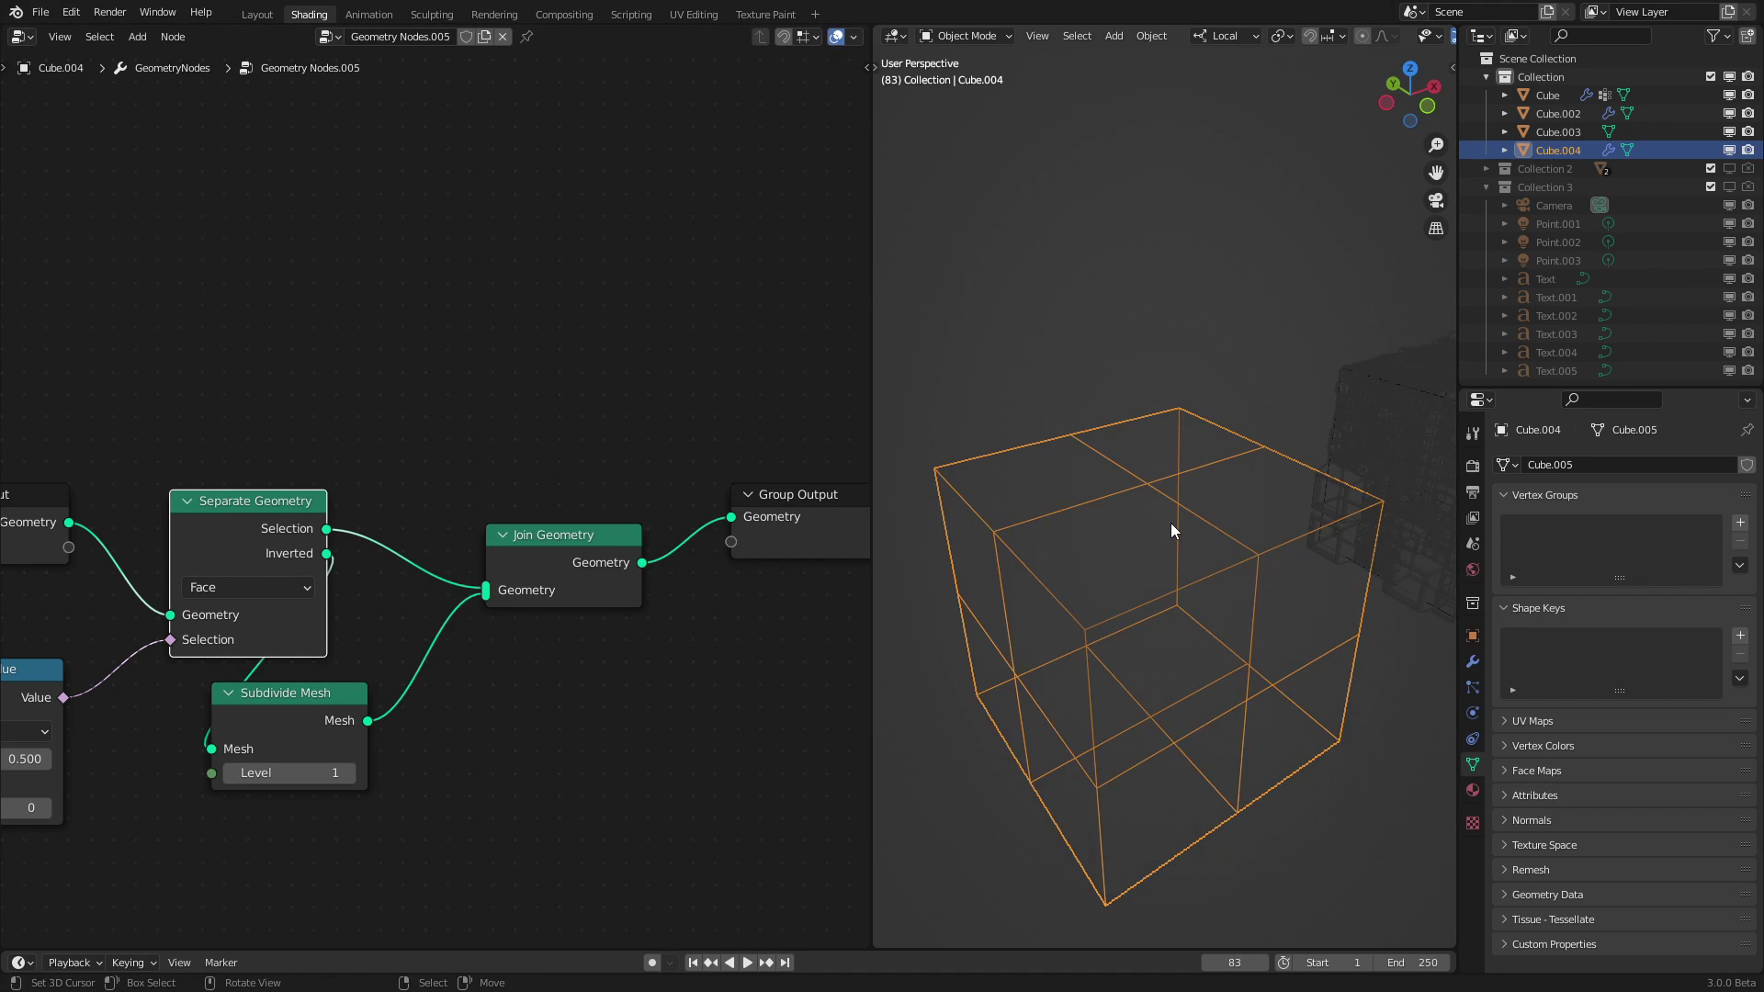
middle_drag(1170, 531, 1282, 417)
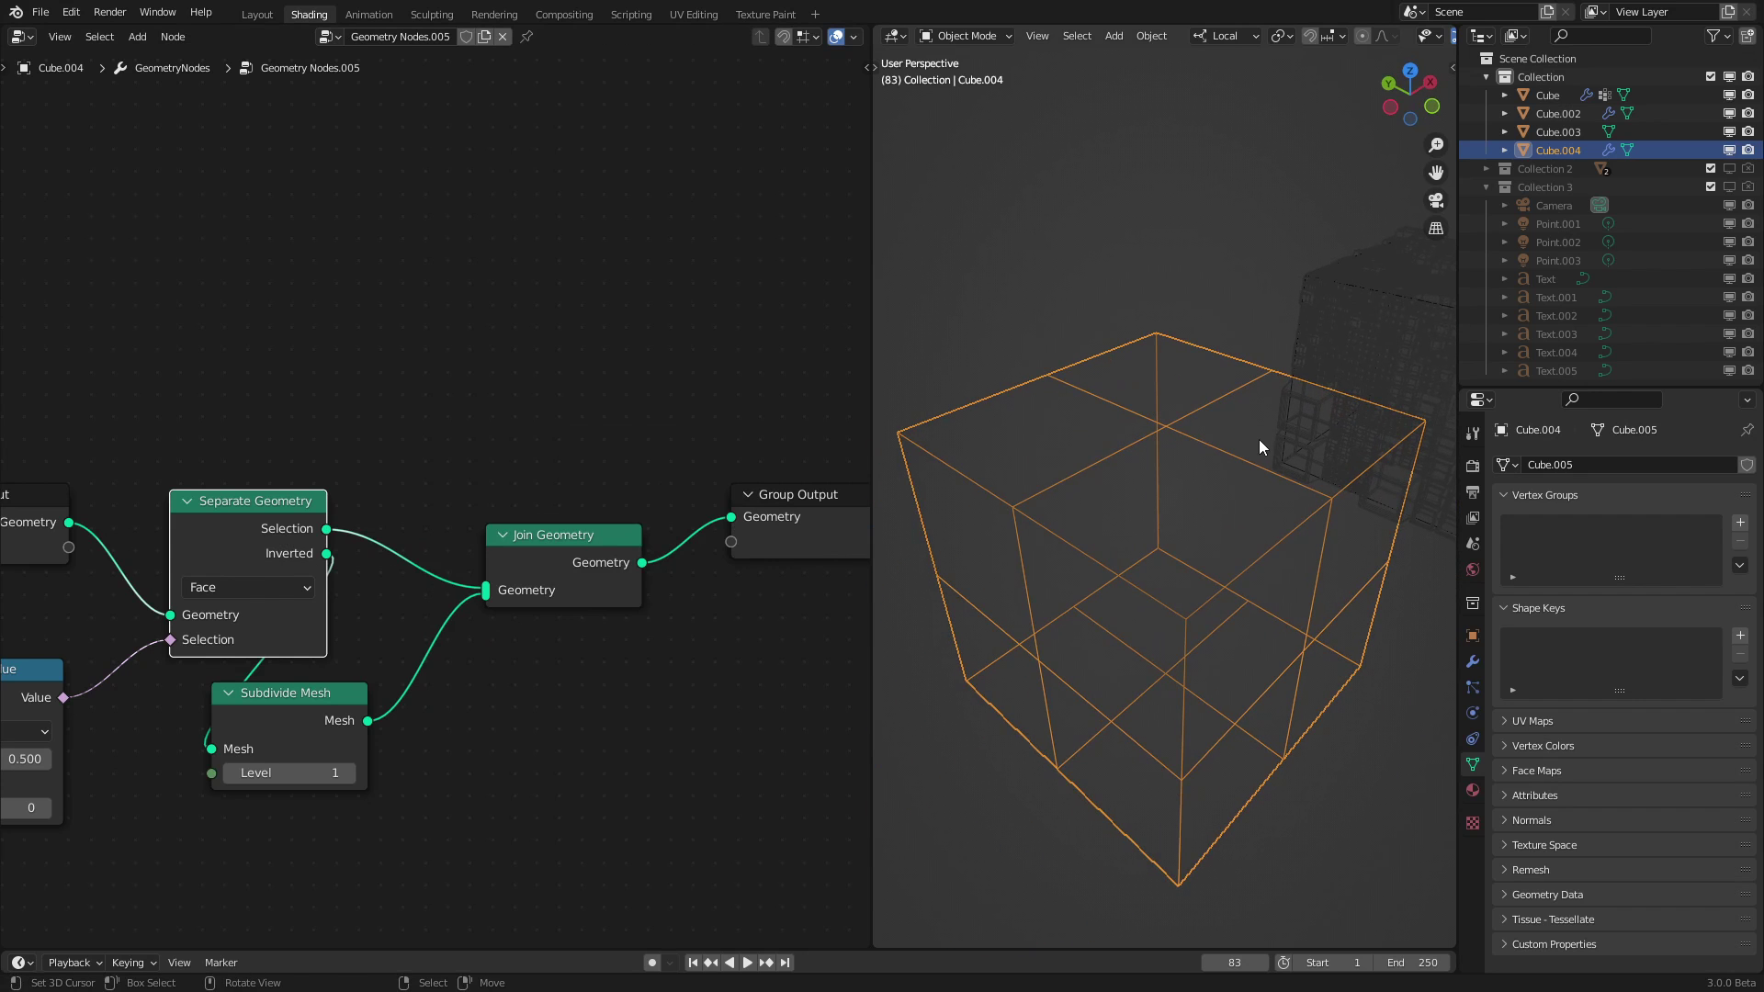
key(z)
click(1071, 504)
Combine the Separate Geometry, Random Value, Subdivide Mesh and Join Geometry nodes into one node group and place it beside Group Input.
scroll(410, 517, down, 3)
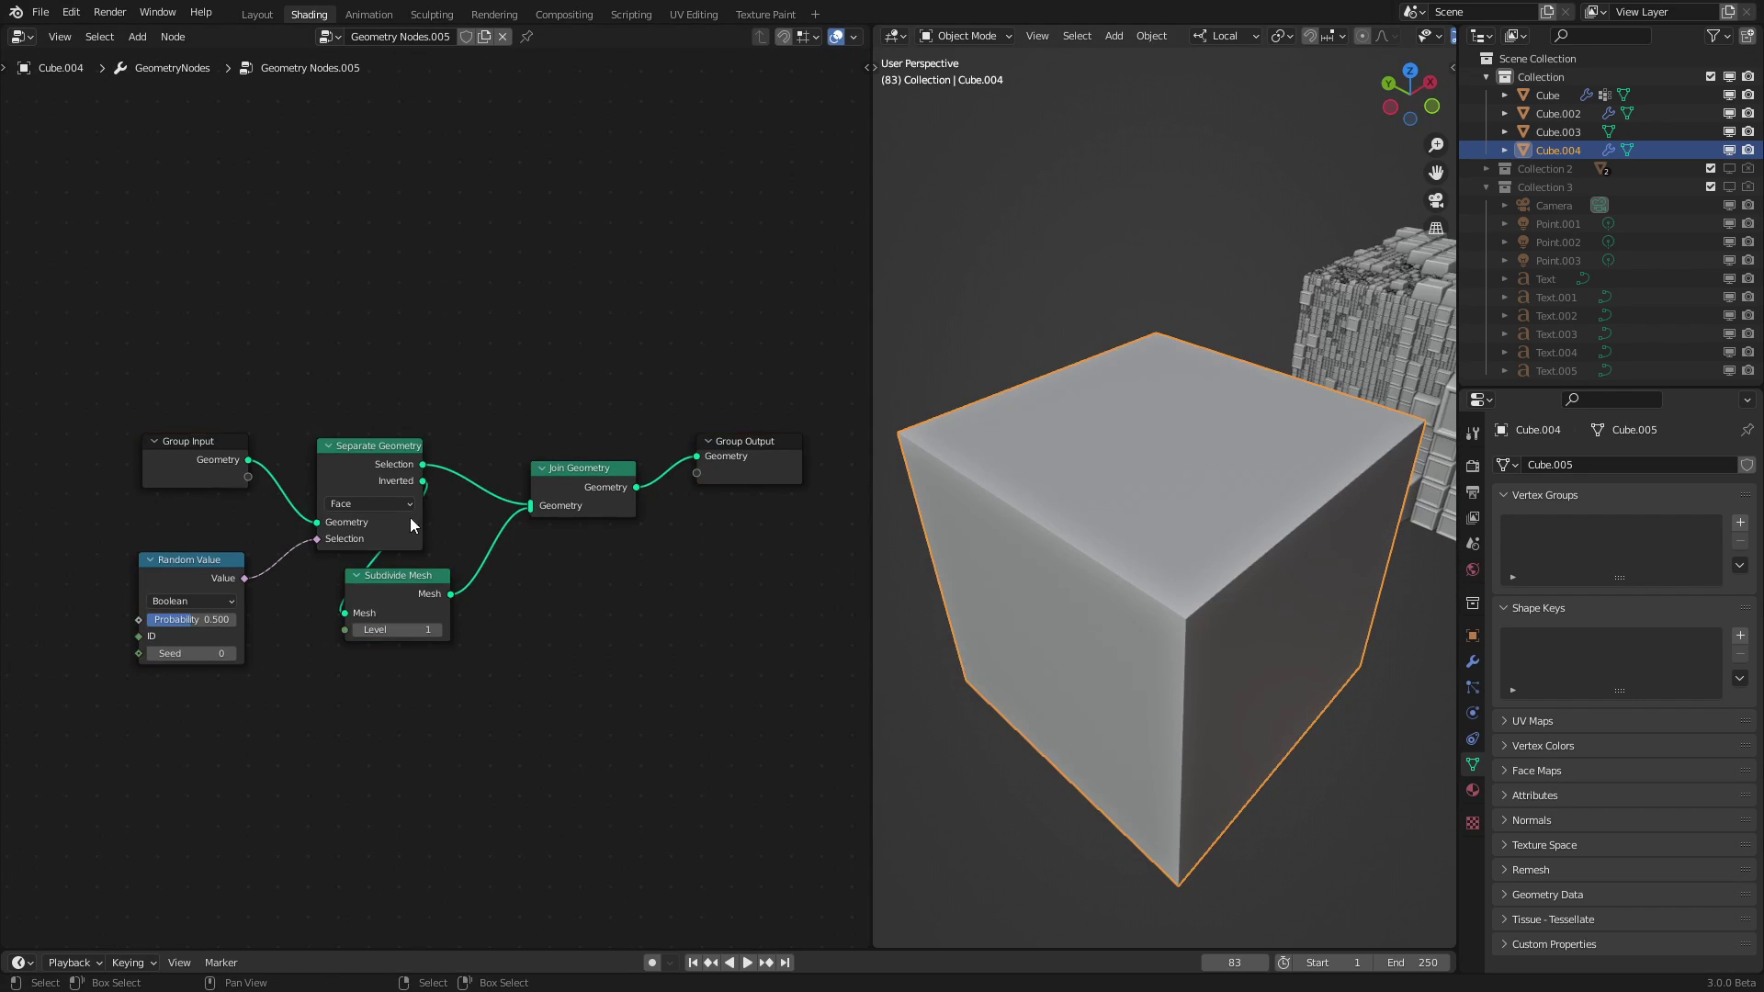
key(c)
scroll(428, 515, down, 4)
mouse_move(478, 486)
mouse_down()
mouse_move(495, 480)
mouse_move(283, 719)
mouse_up()
key(Escape)
key(shift+a)
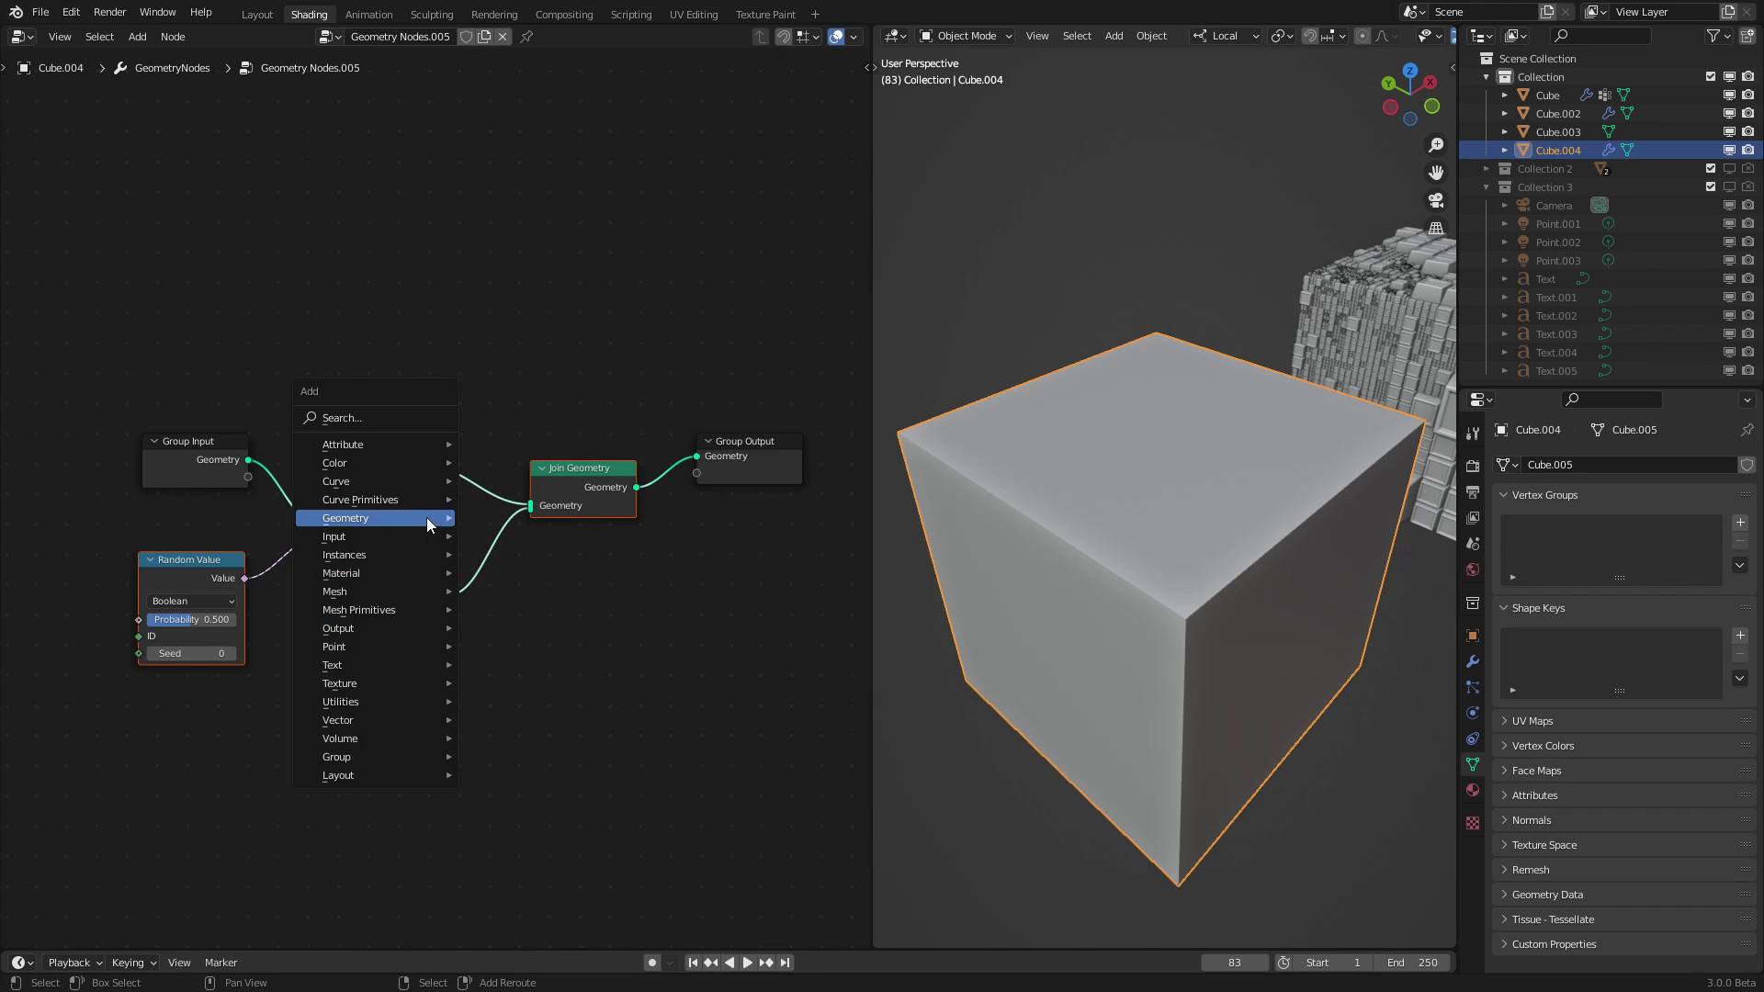
mouse_move(336, 756)
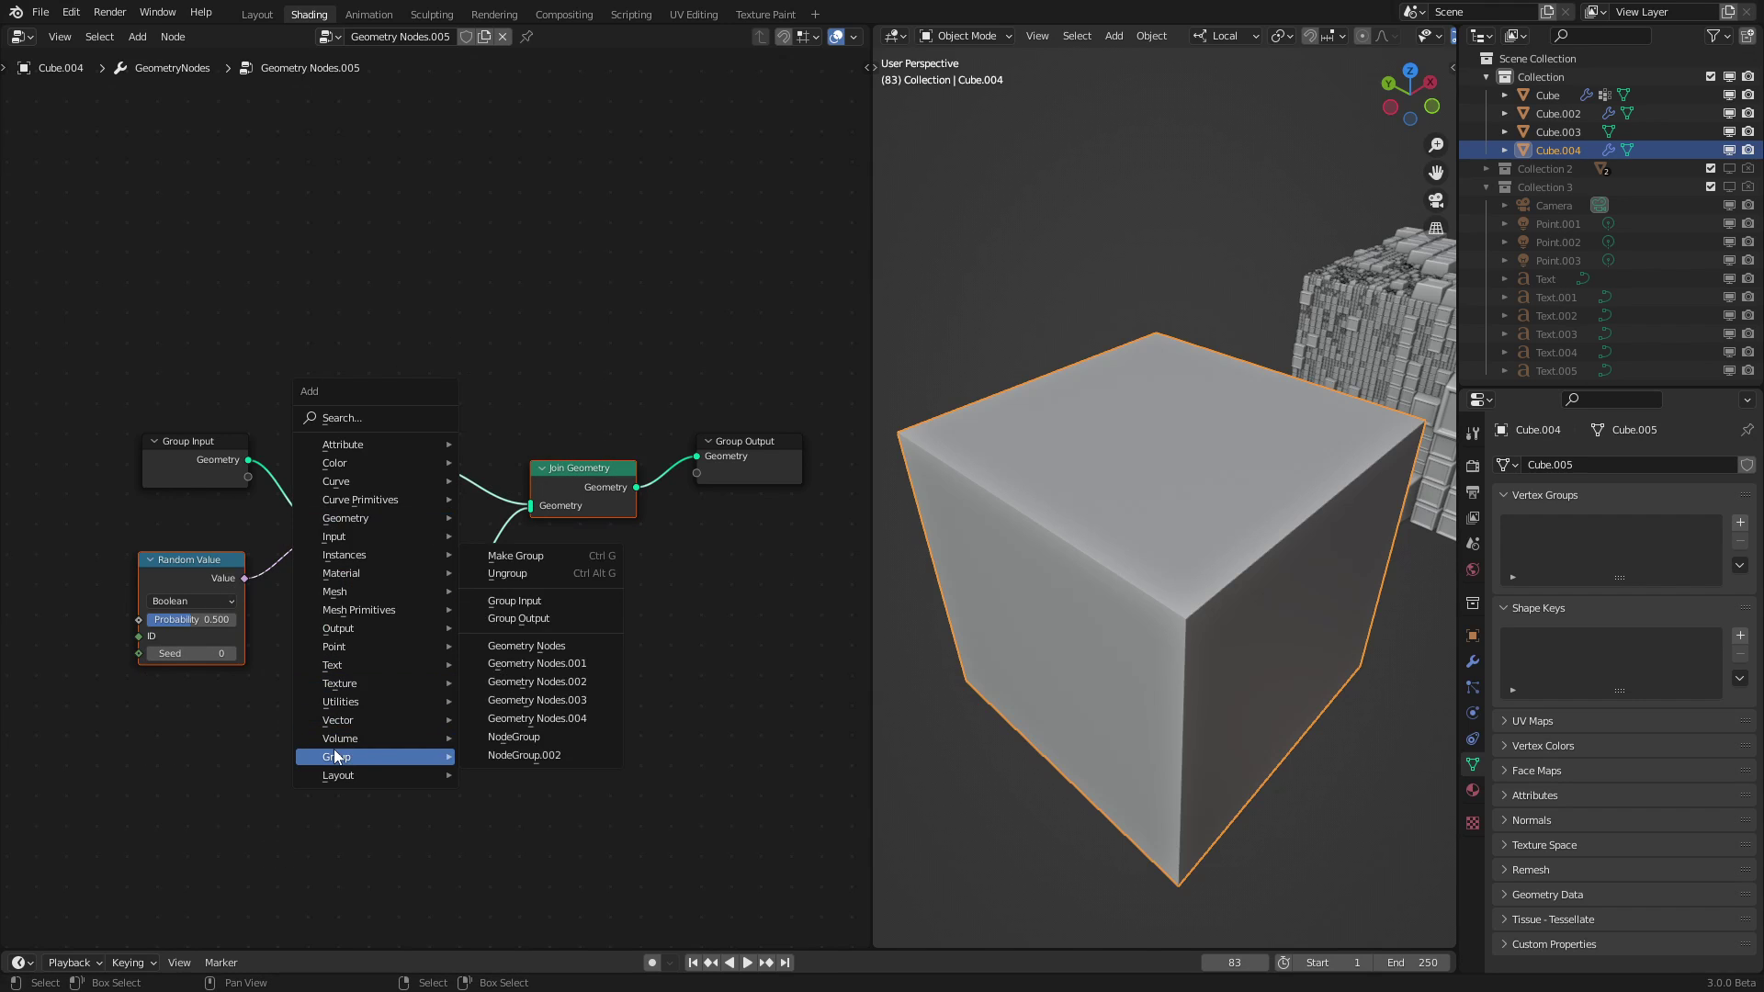
click(523, 556)
key(Tab)
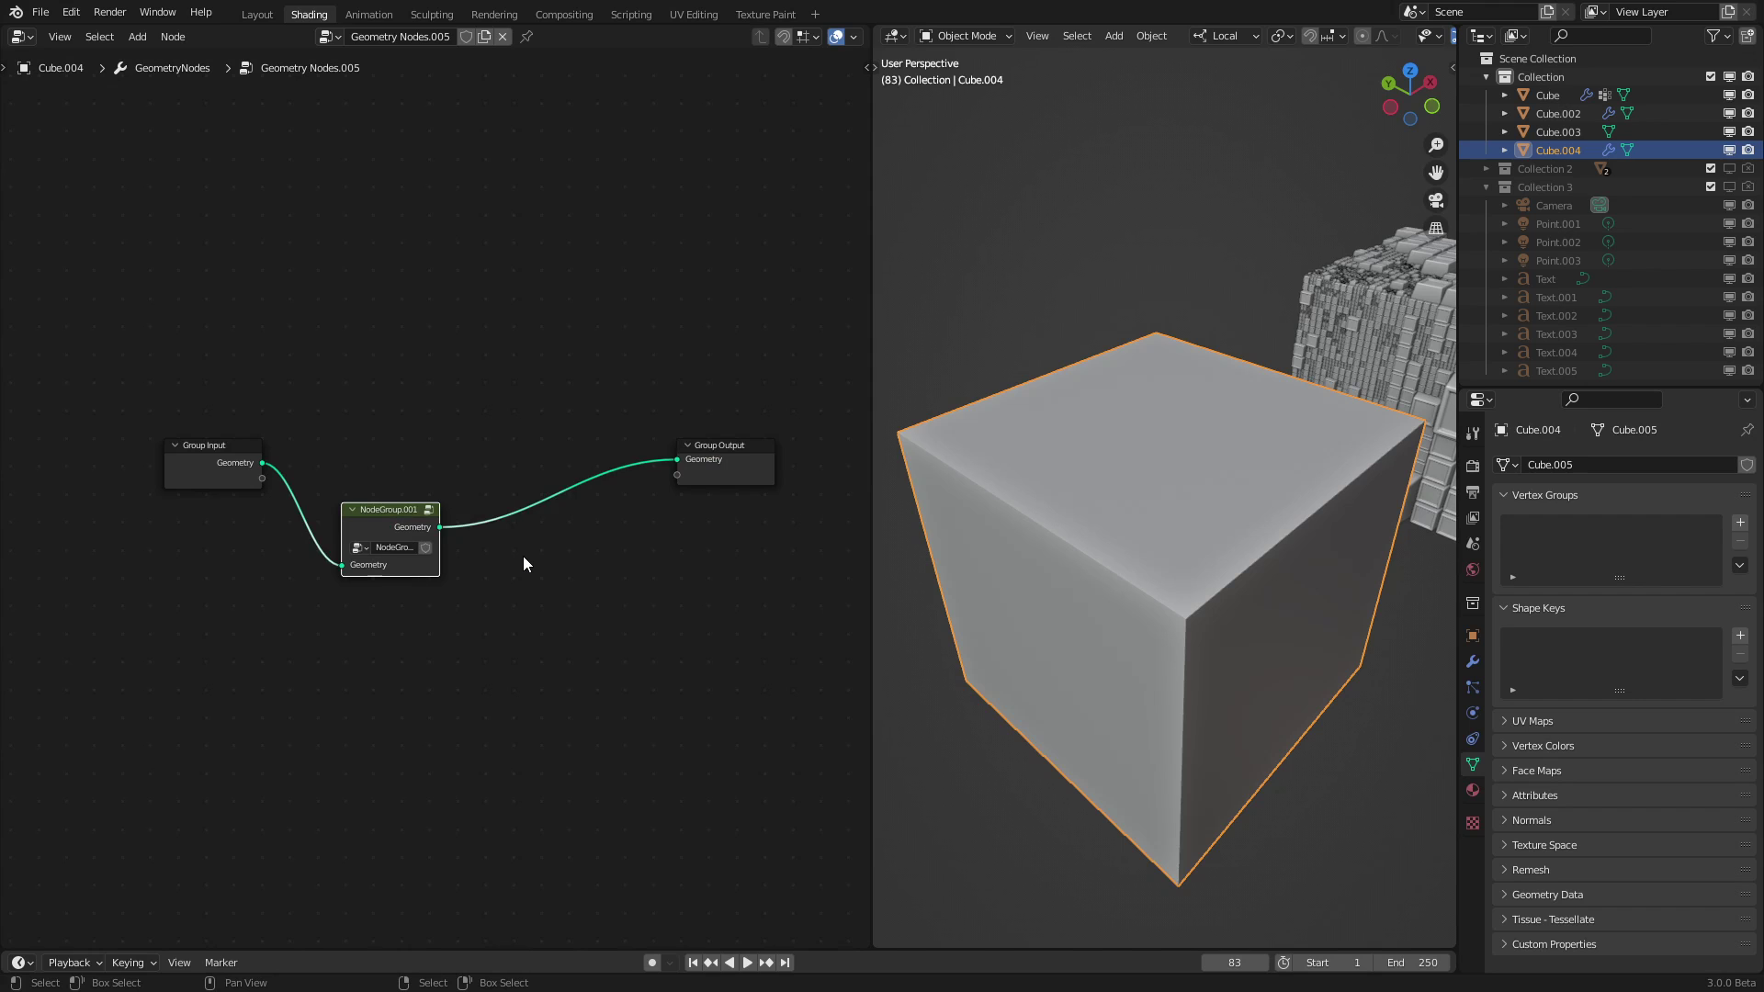
key(g)
click(476, 520)
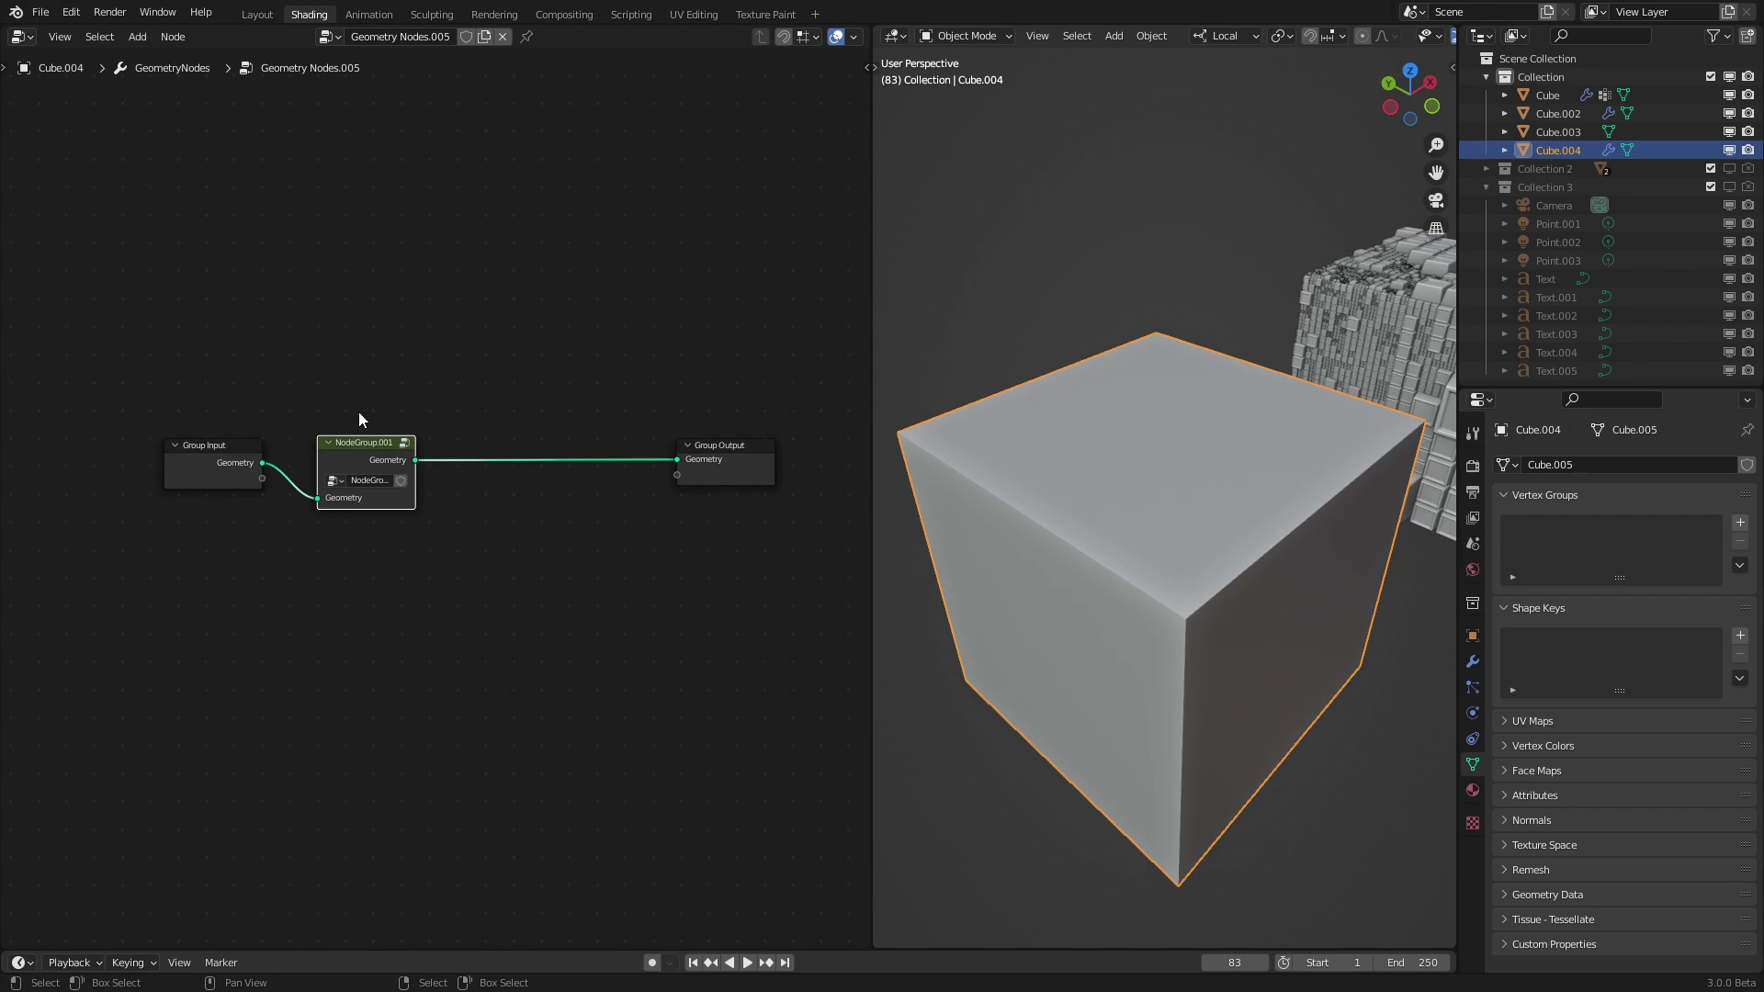
Duplicate the node group five times, chaining every copy in series before Group Output.
scroll(359, 413, up, 2)
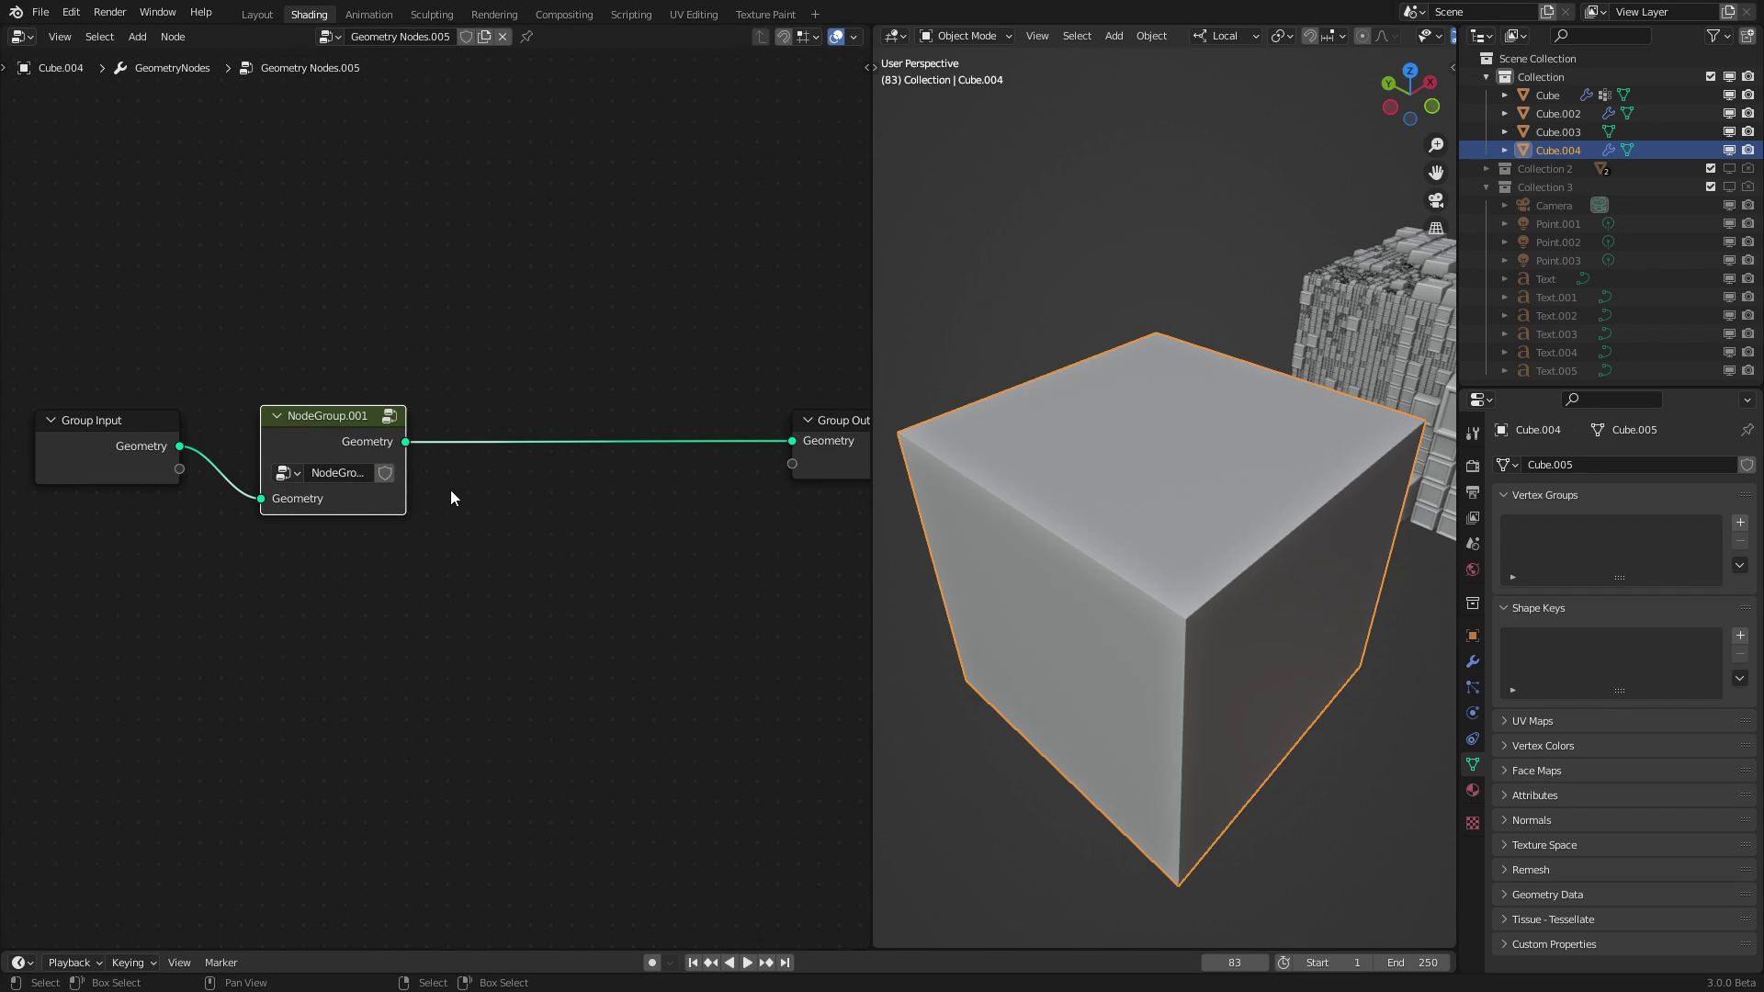
middle_drag(316, 511, 241, 576)
key(shift+d)
click(345, 574)
key(shift+d)
click(418, 565)
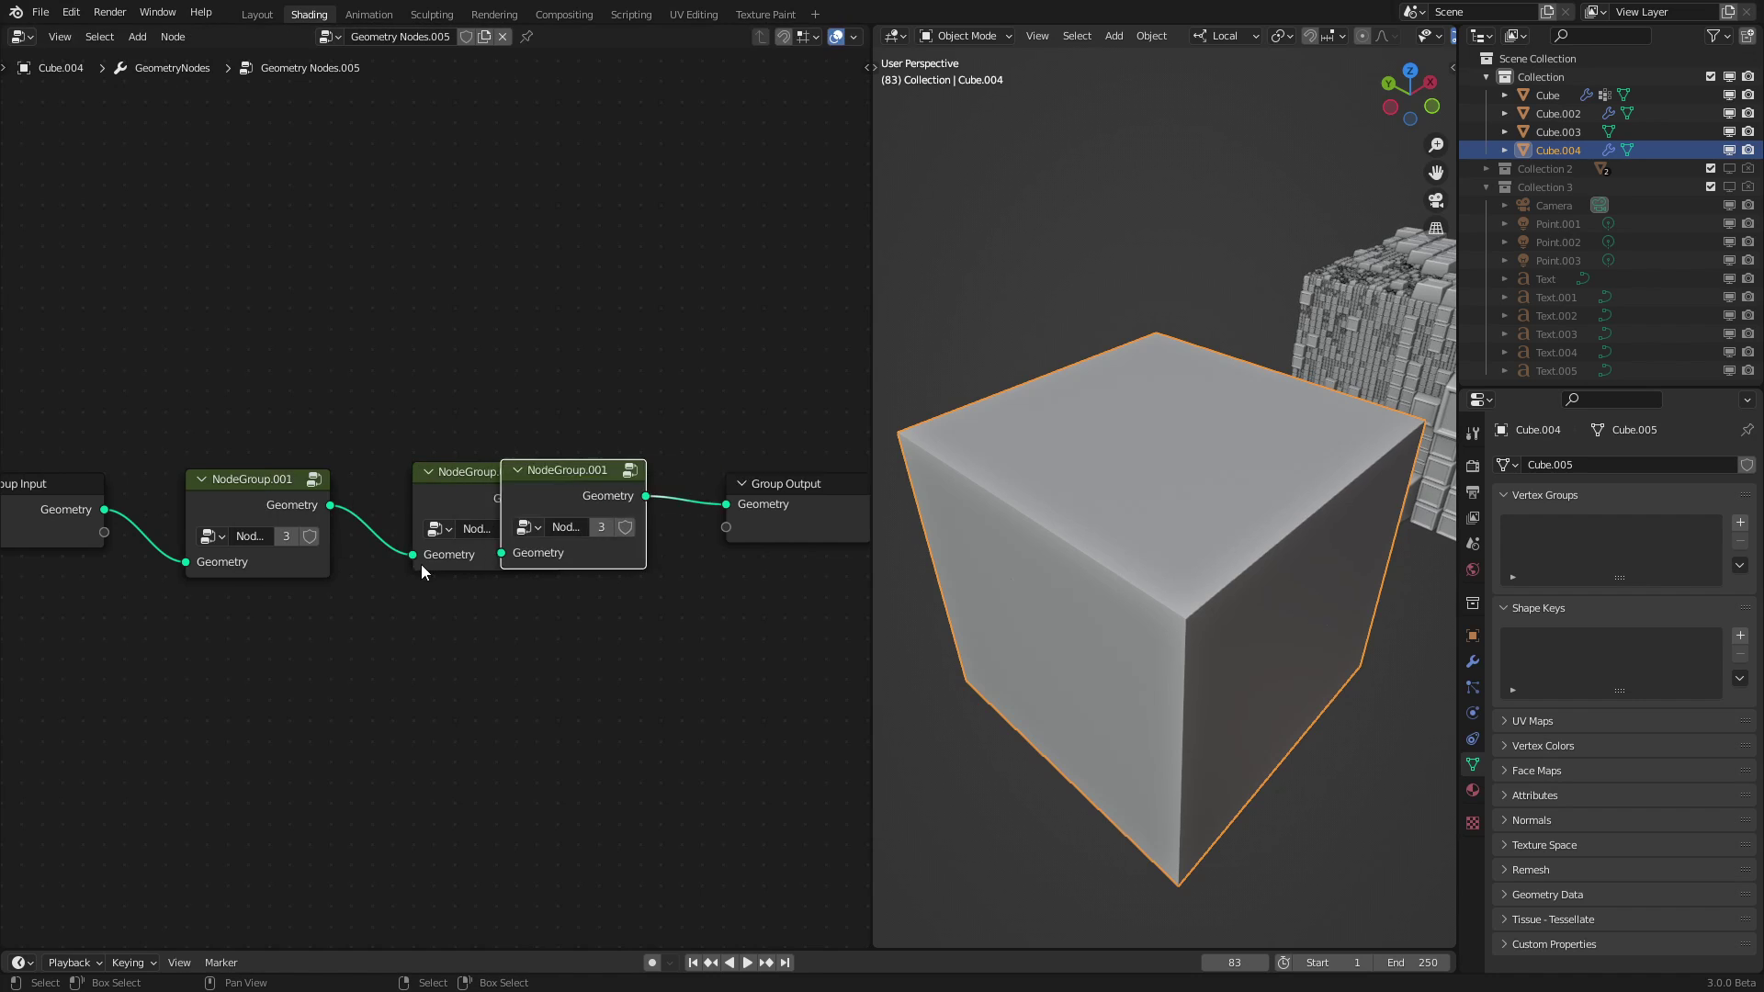
middle_drag(464, 577, 178, 574)
key(shift+d)
click(409, 565)
key(shift+d)
click(680, 565)
middle_drag(680, 565, 441, 503)
key(shift+d)
click(361, 548)
Move the last three node groups into a row beneath the first three, and show the cube in wireframe shading.
scroll(362, 548, down, 2)
scroll(433, 499, down, 2)
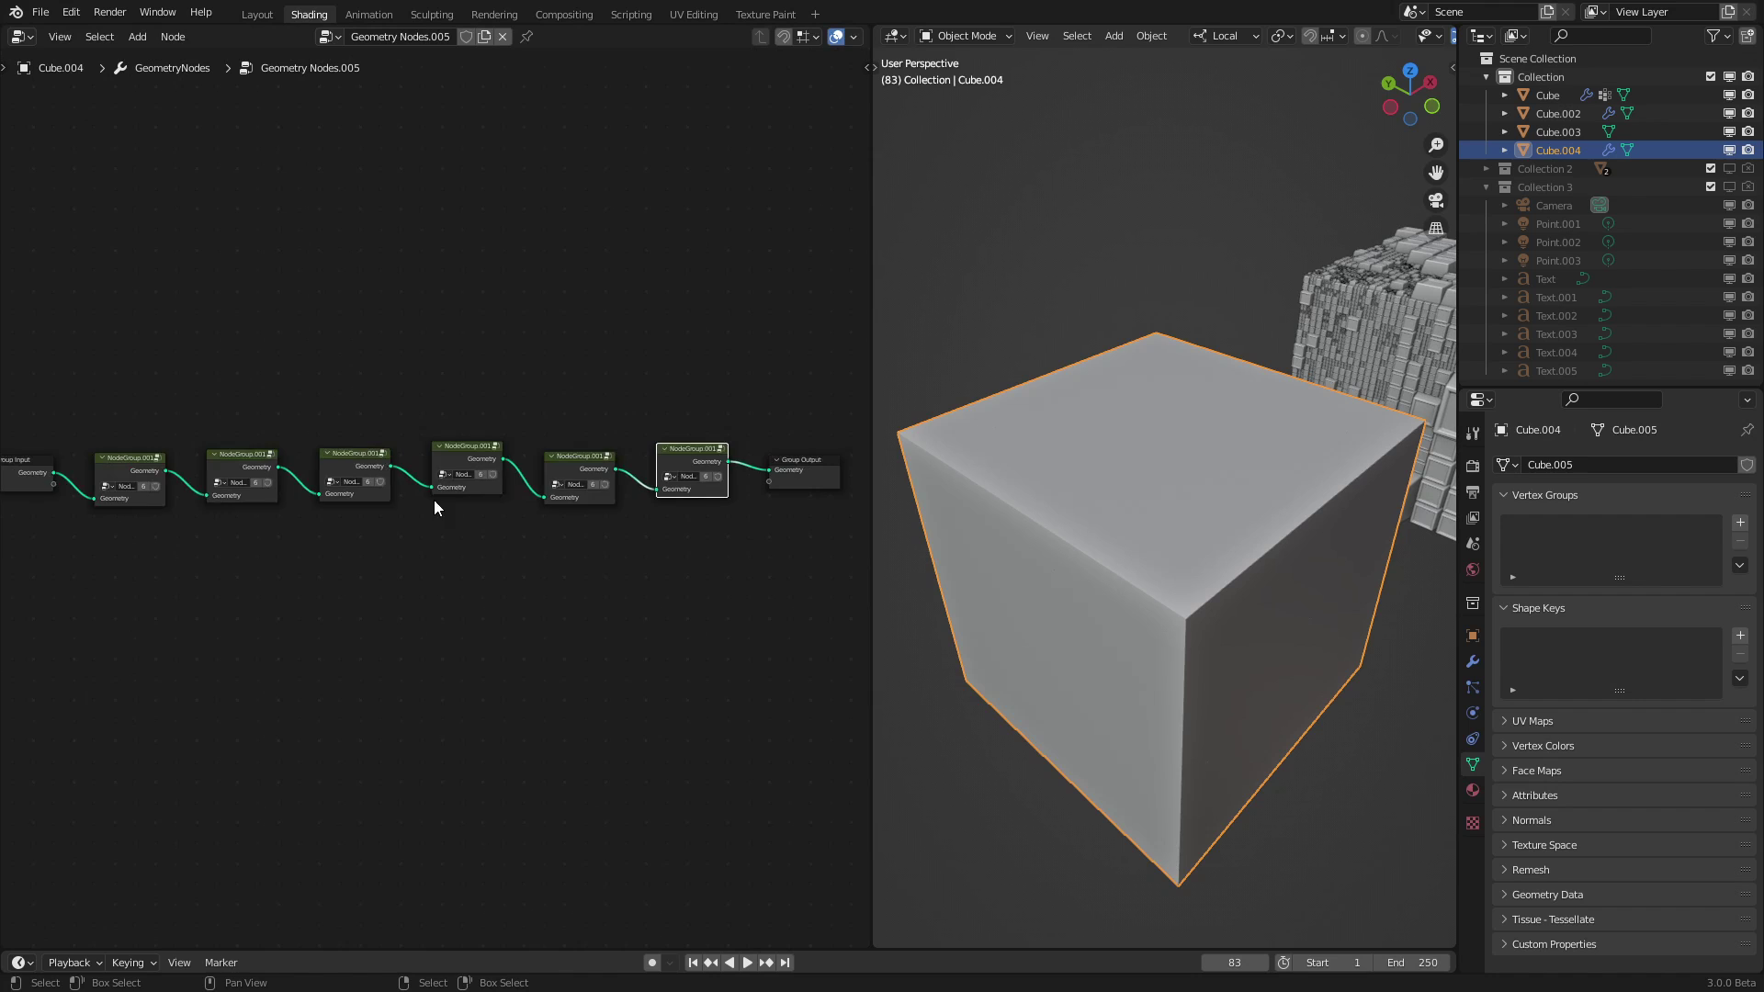
key(c)
click(556, 492)
right_click(576, 483)
mouse_move(577, 483)
mouse_down()
mouse_move(207, 569)
mouse_move(243, 559)
mouse_up()
key(shift+z)
middle_drag(1174, 663, 926, 496)
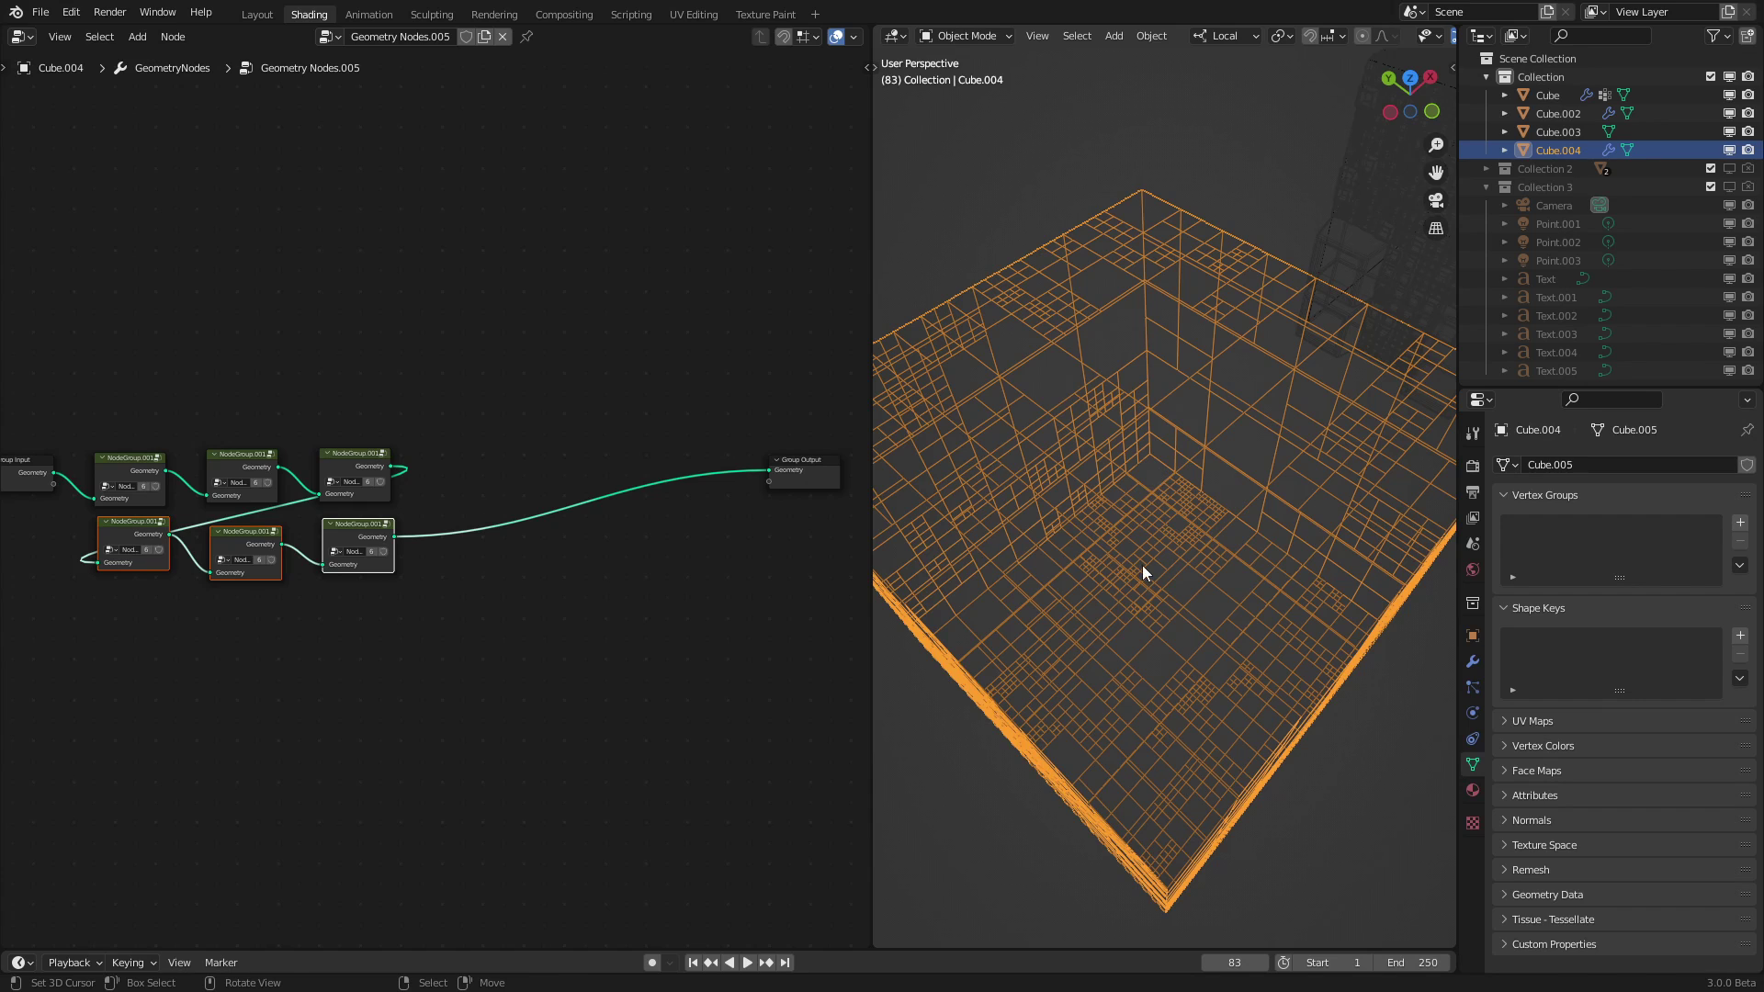
Inside the node group, expose the Random Value node's Seed as a group input, and return to the main node tree.
scroll(469, 597, up, 1)
middle_drag(468, 597, 690, 582)
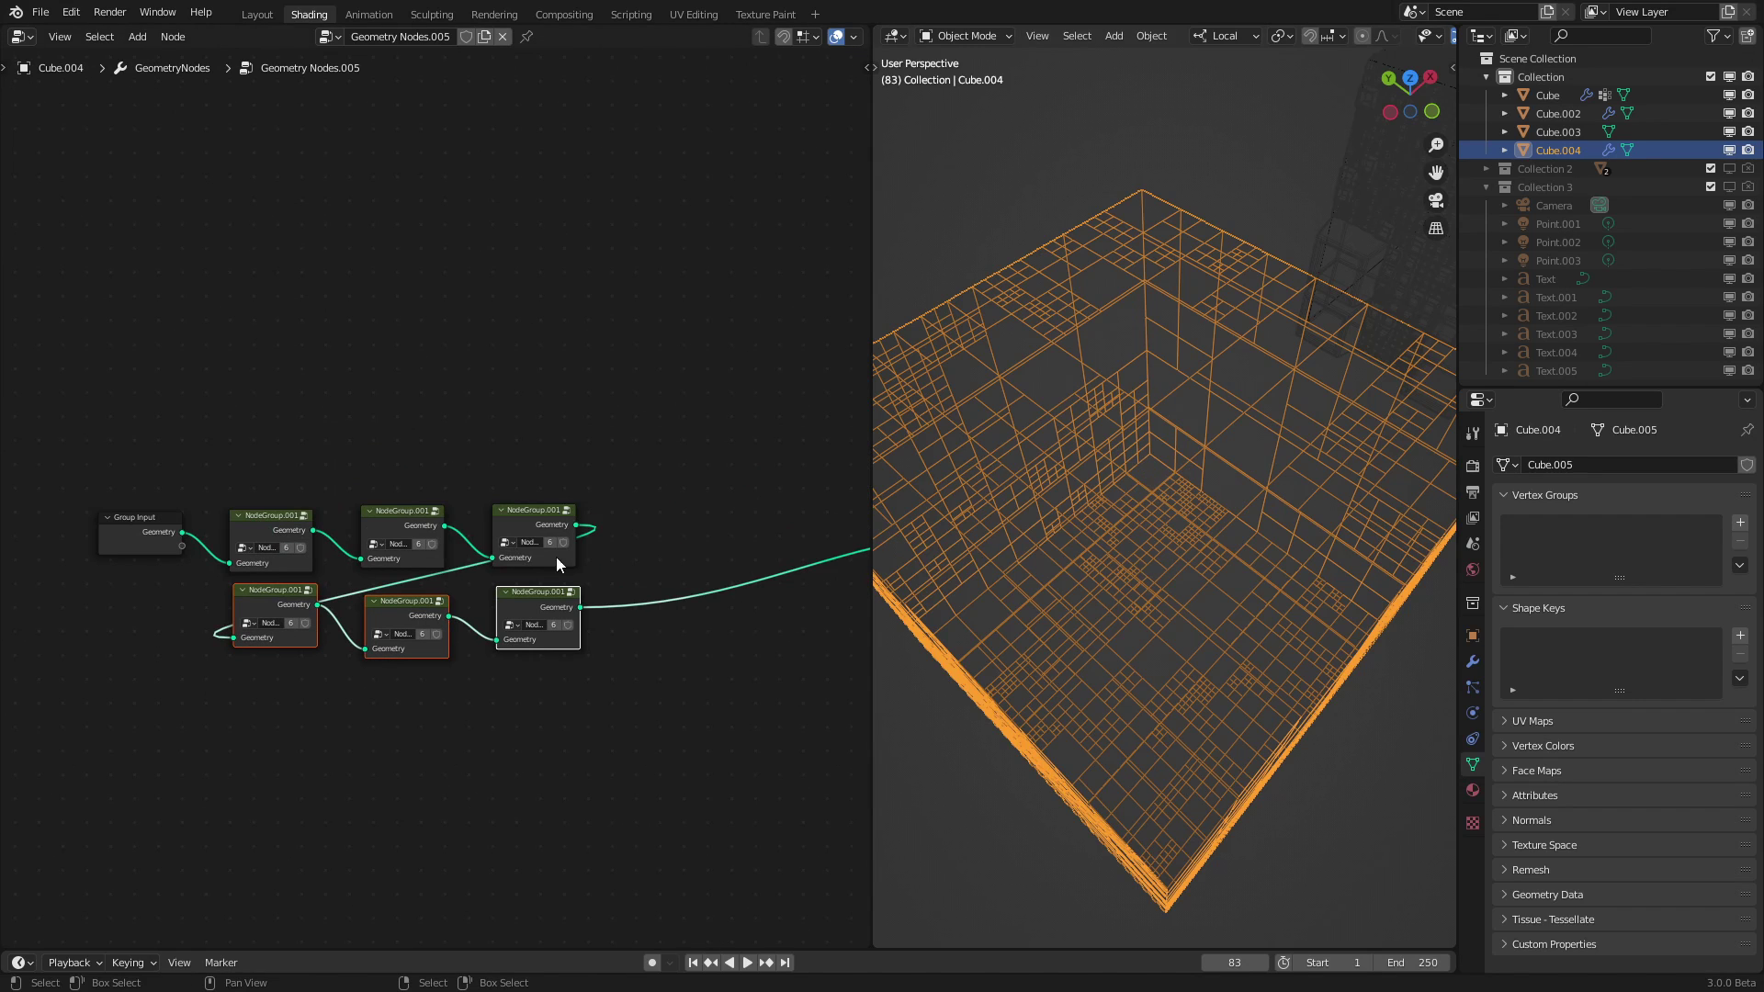
key(Tab)
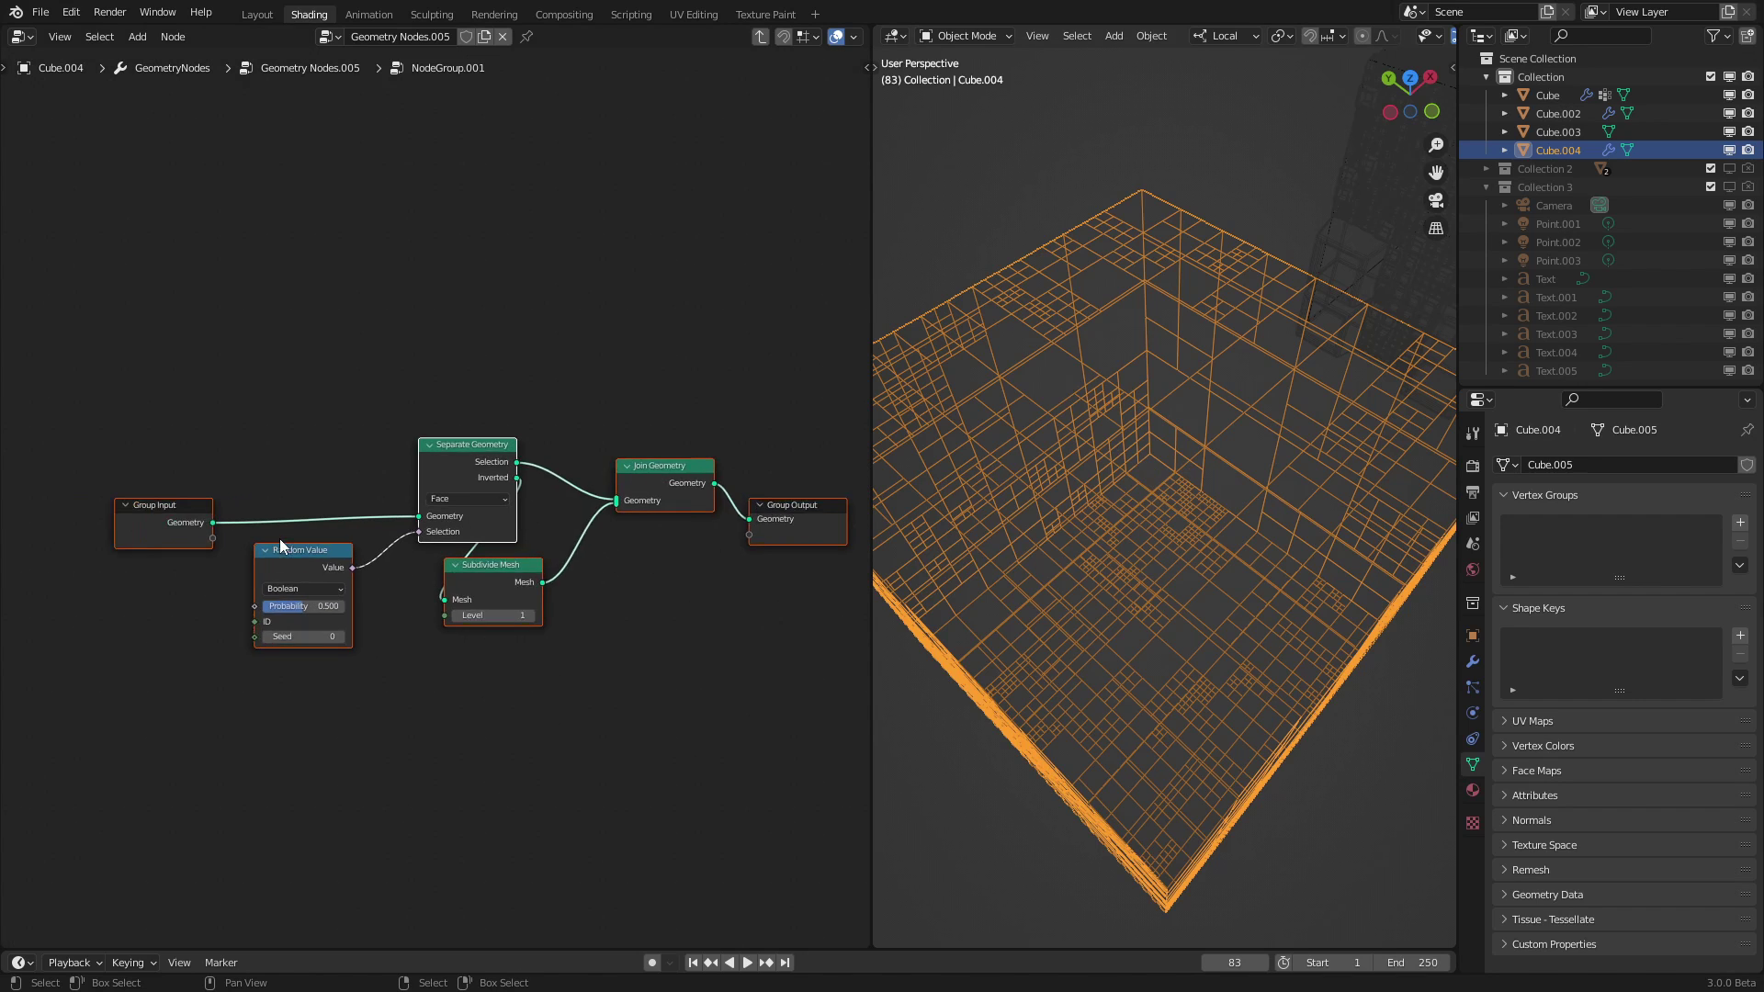
drag(174, 545, 224, 663)
key(Tab)
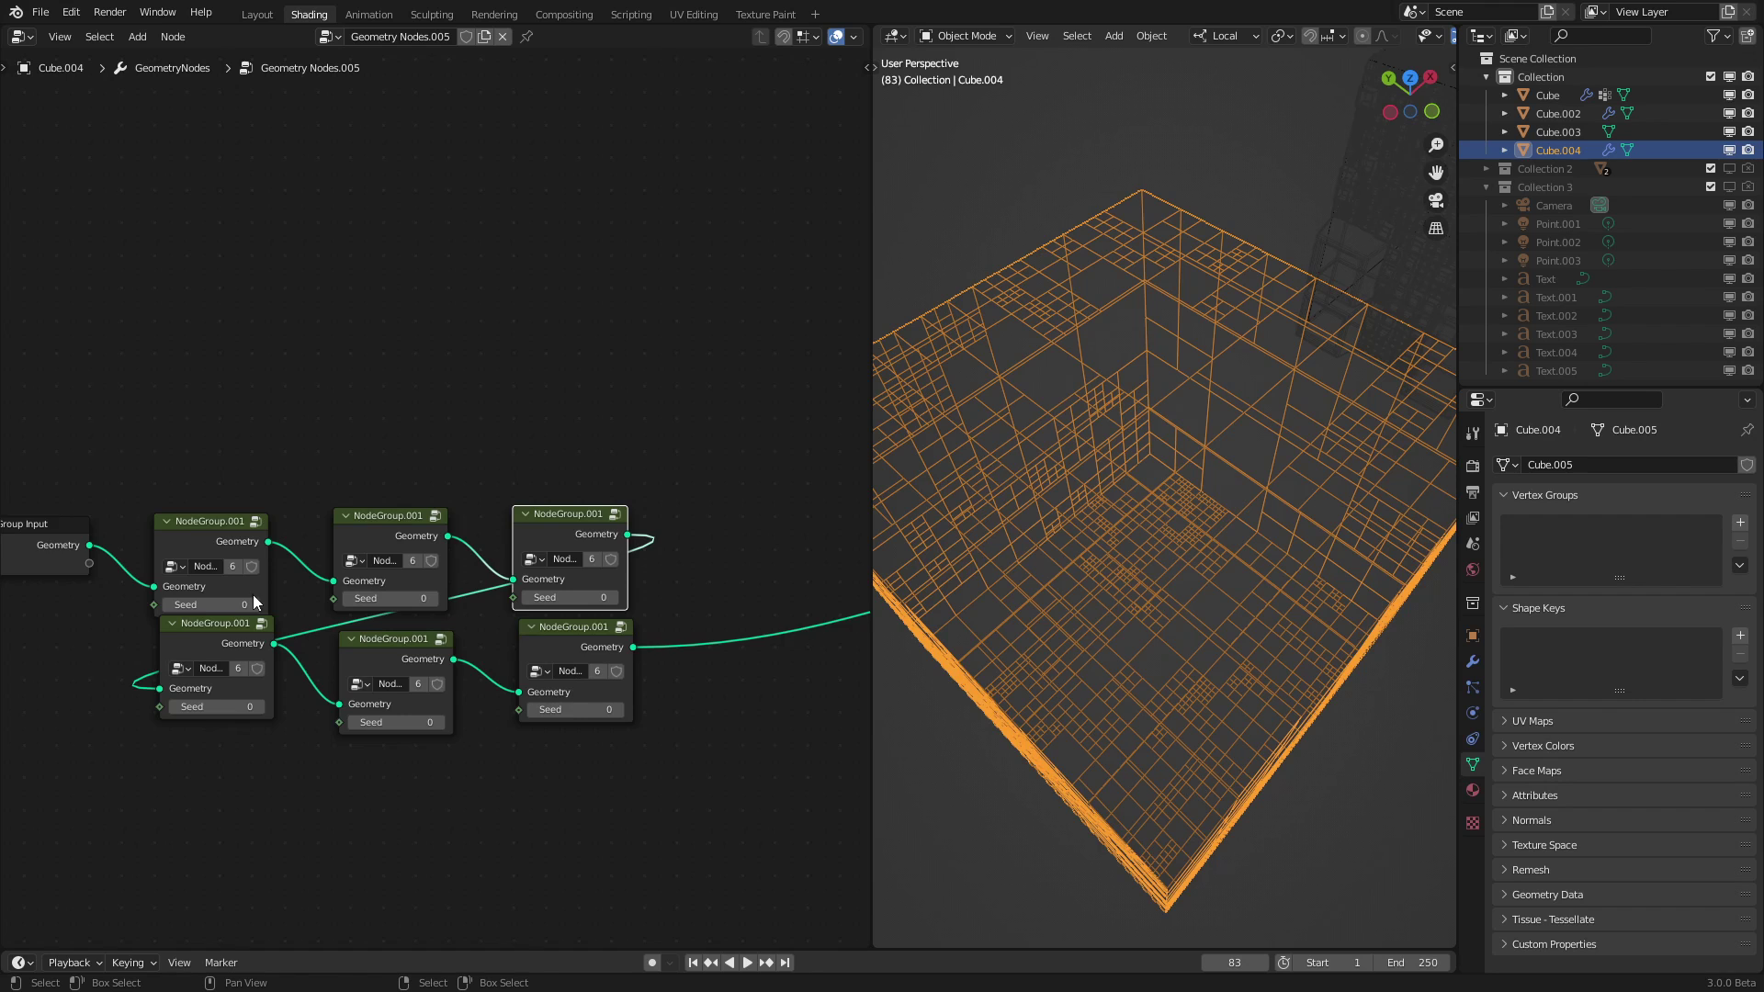
Set the node groups' seeds to 52 and 27 on the upper row's last two, and 32, 28 and -36 across the lower row.
drag(394, 616, 444, 616)
drag(591, 615, 619, 615)
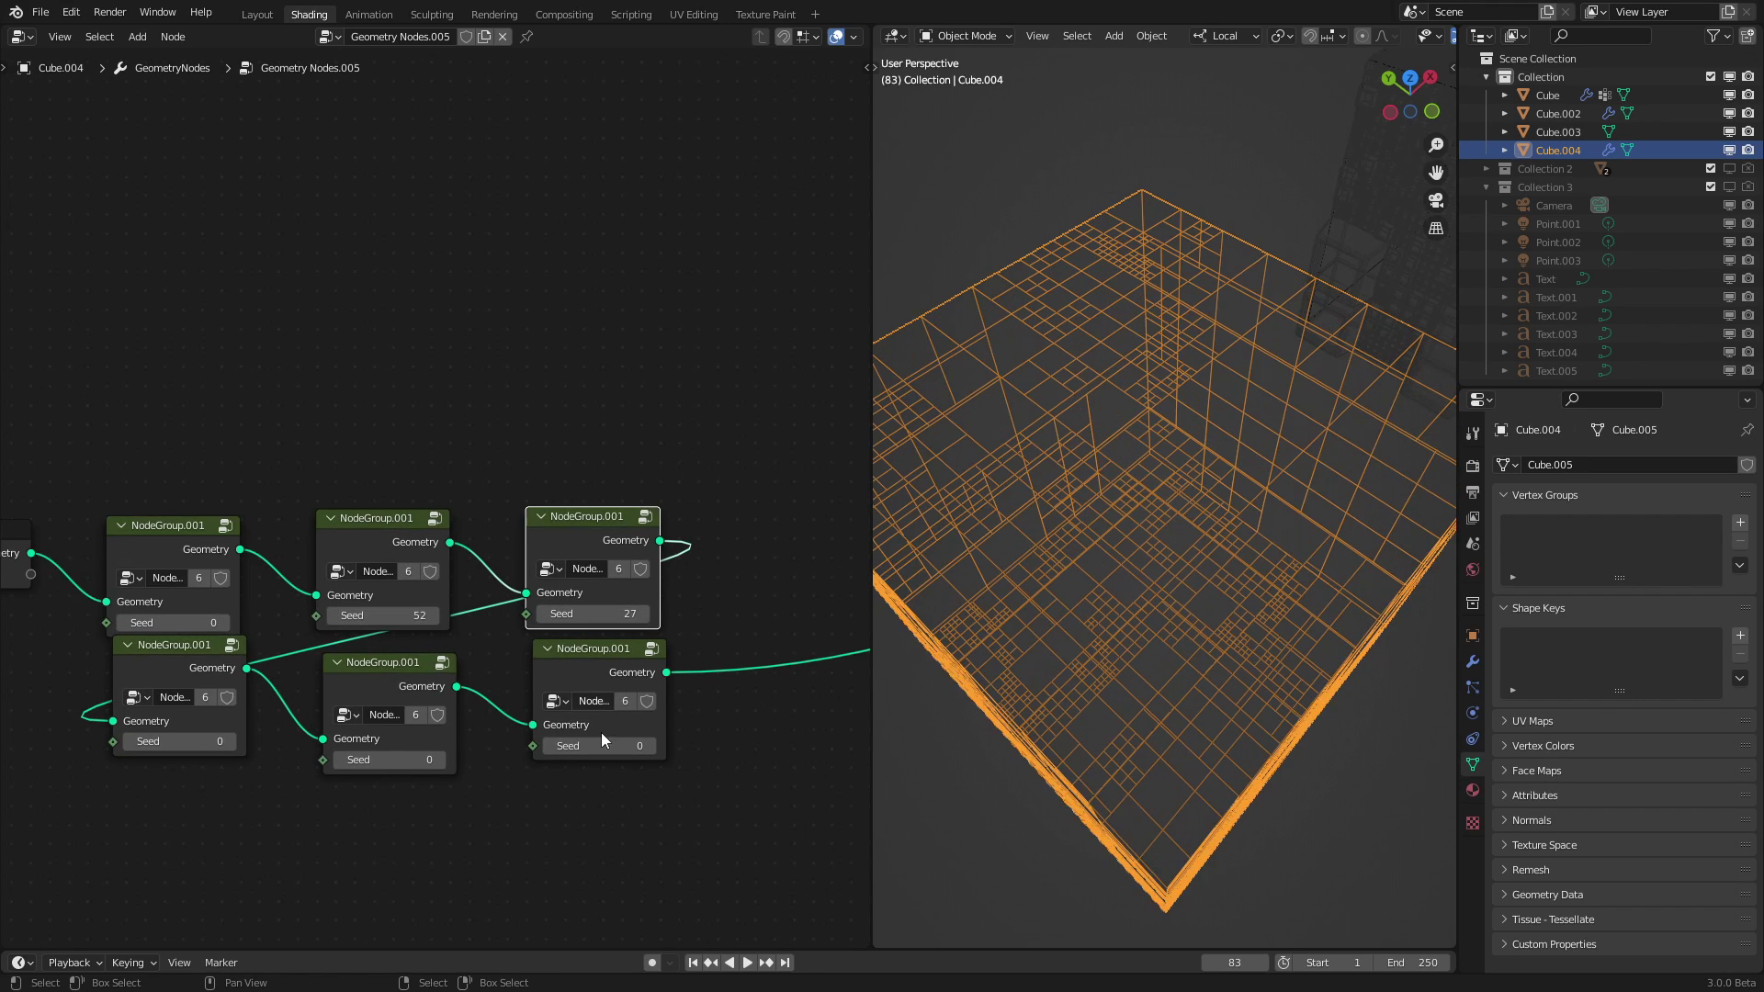
drag(597, 746, 564, 745)
drag(376, 763, 415, 762)
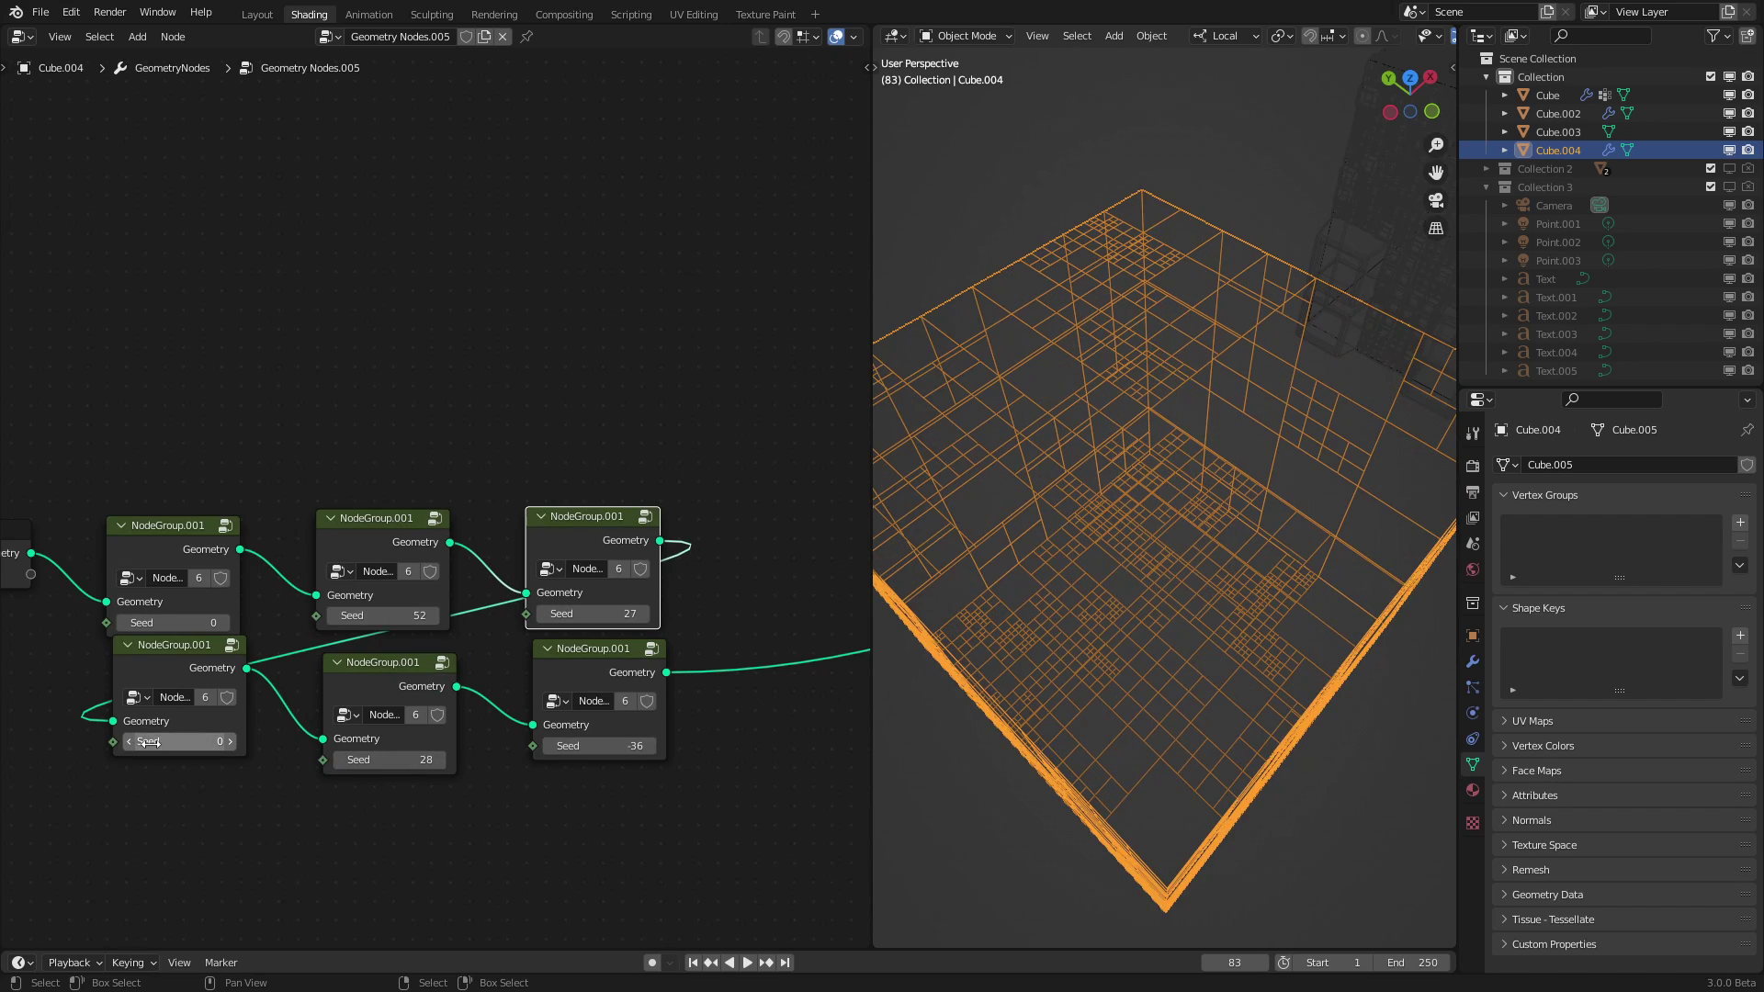
drag(152, 743, 181, 743)
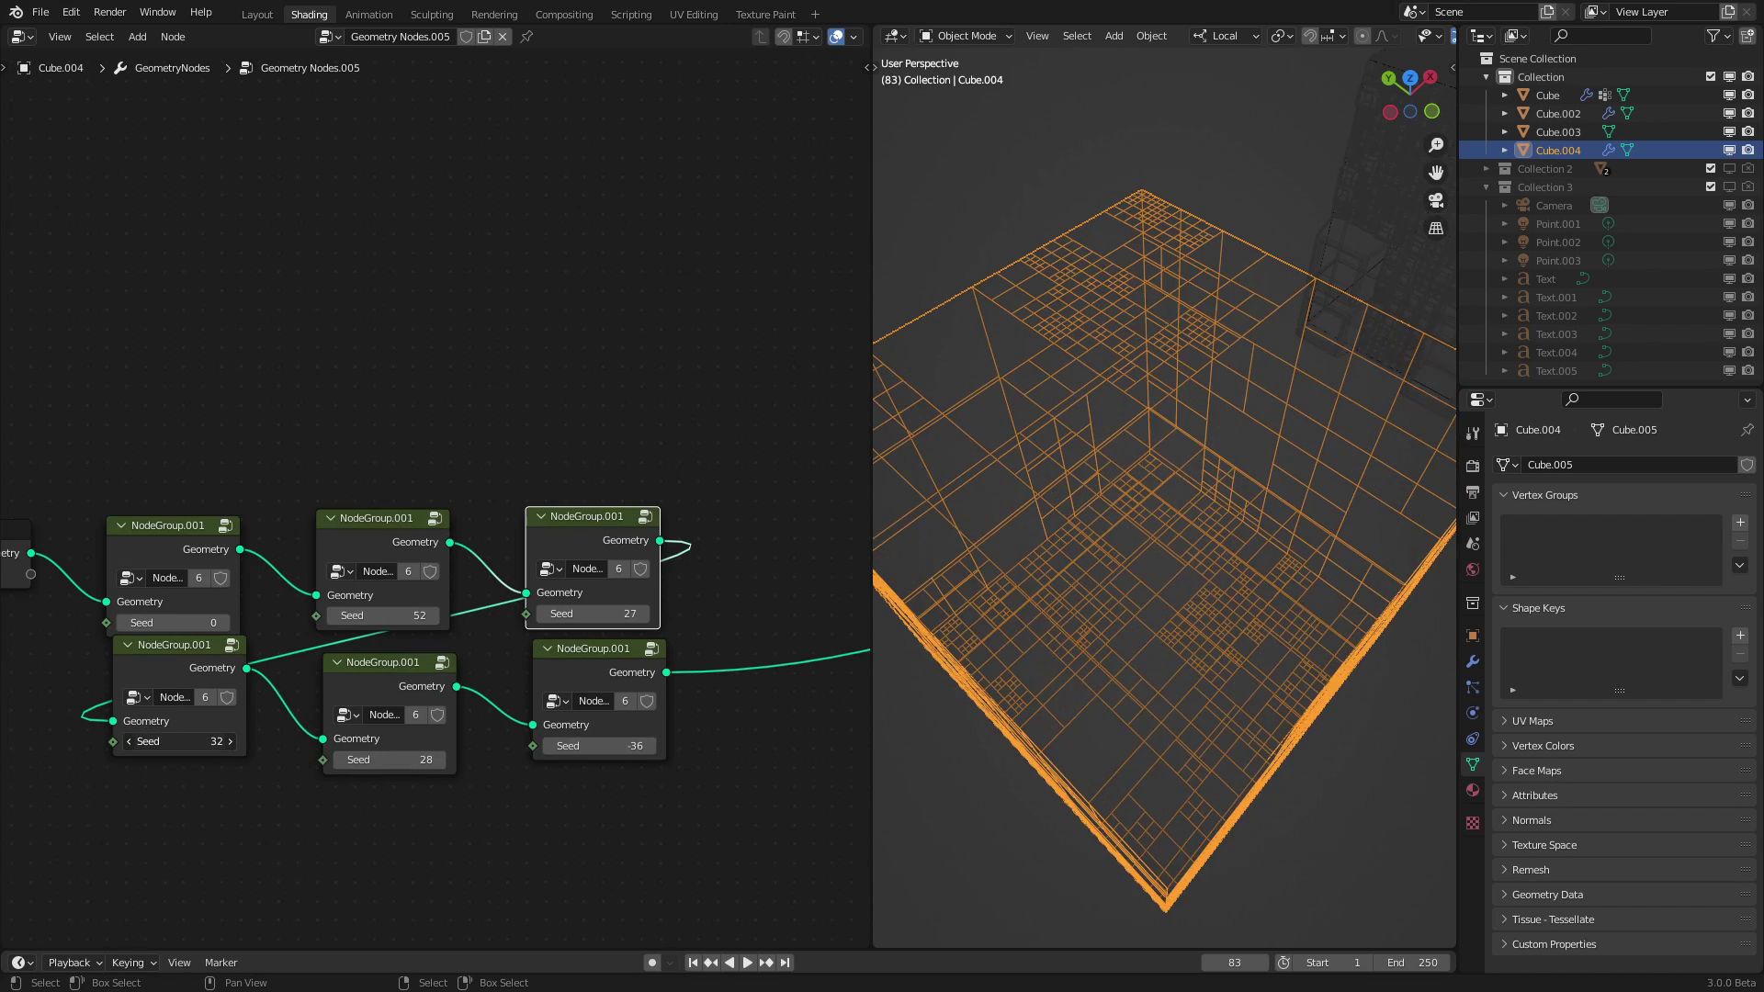
Switch the viewport from wireframe back to solid shading and frame the neighbouring cubes.
middle_drag(1084, 753, 1179, 674)
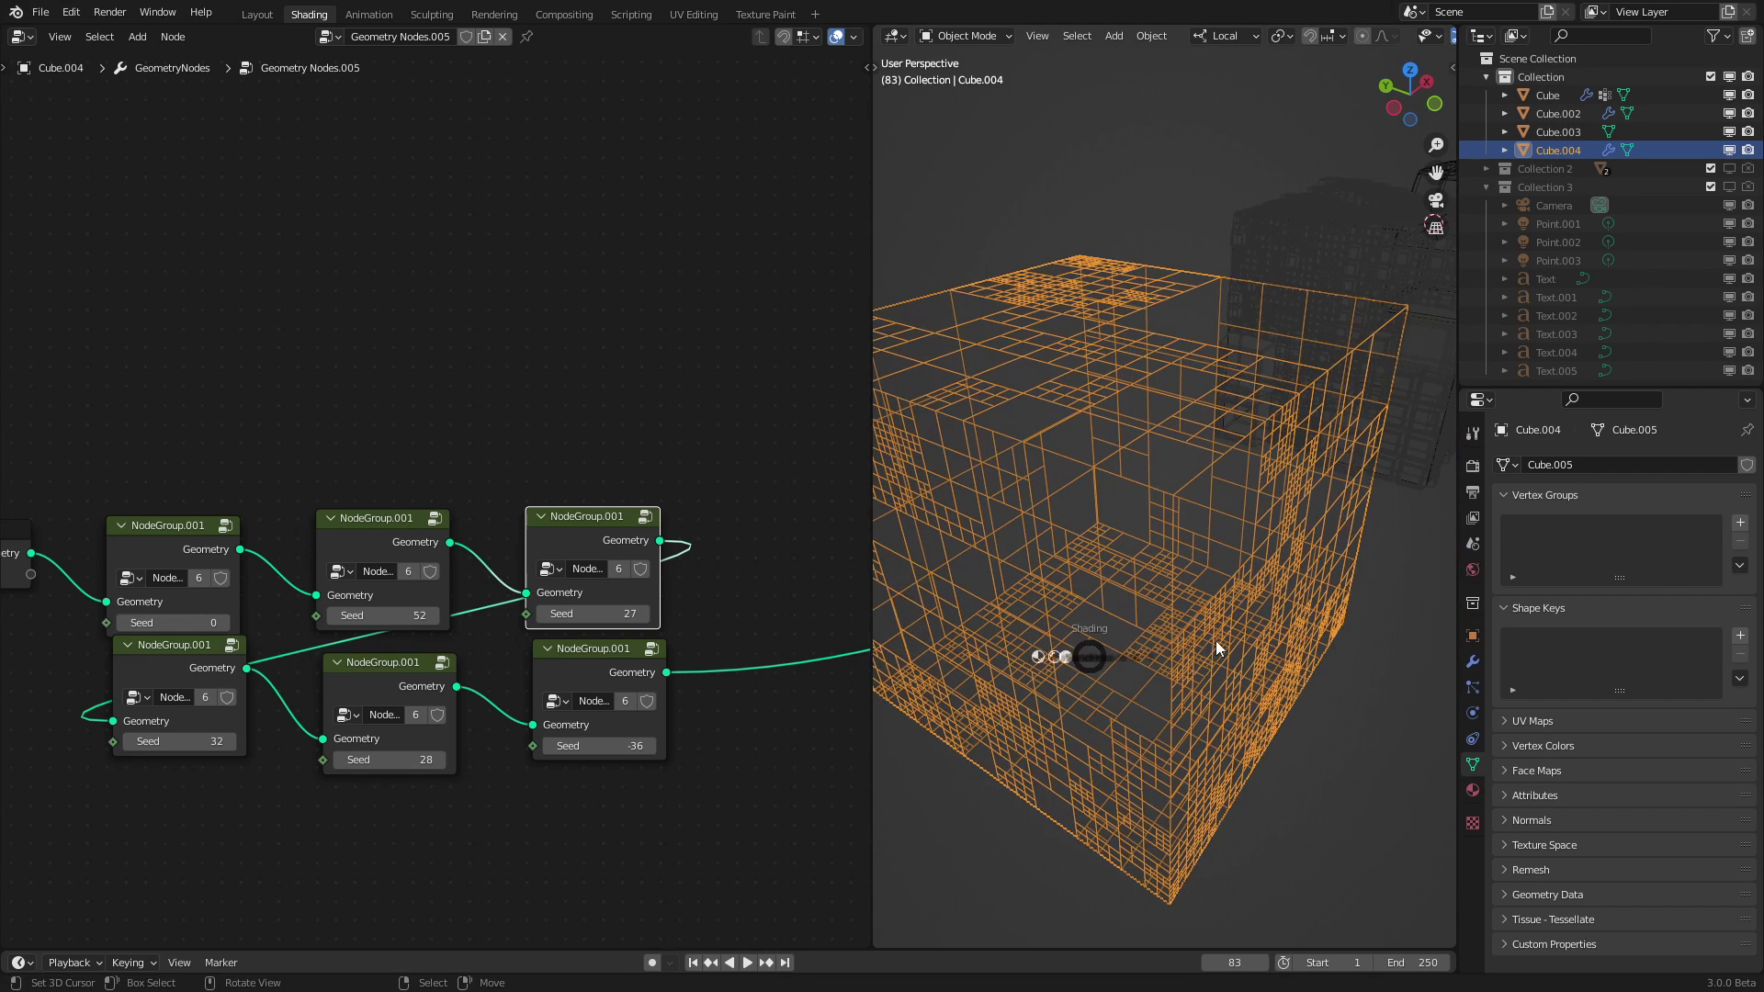
key(shift+z)
scroll(1095, 629, down, 2)
shift+middle_drag(1353, 358, 1011, 707)
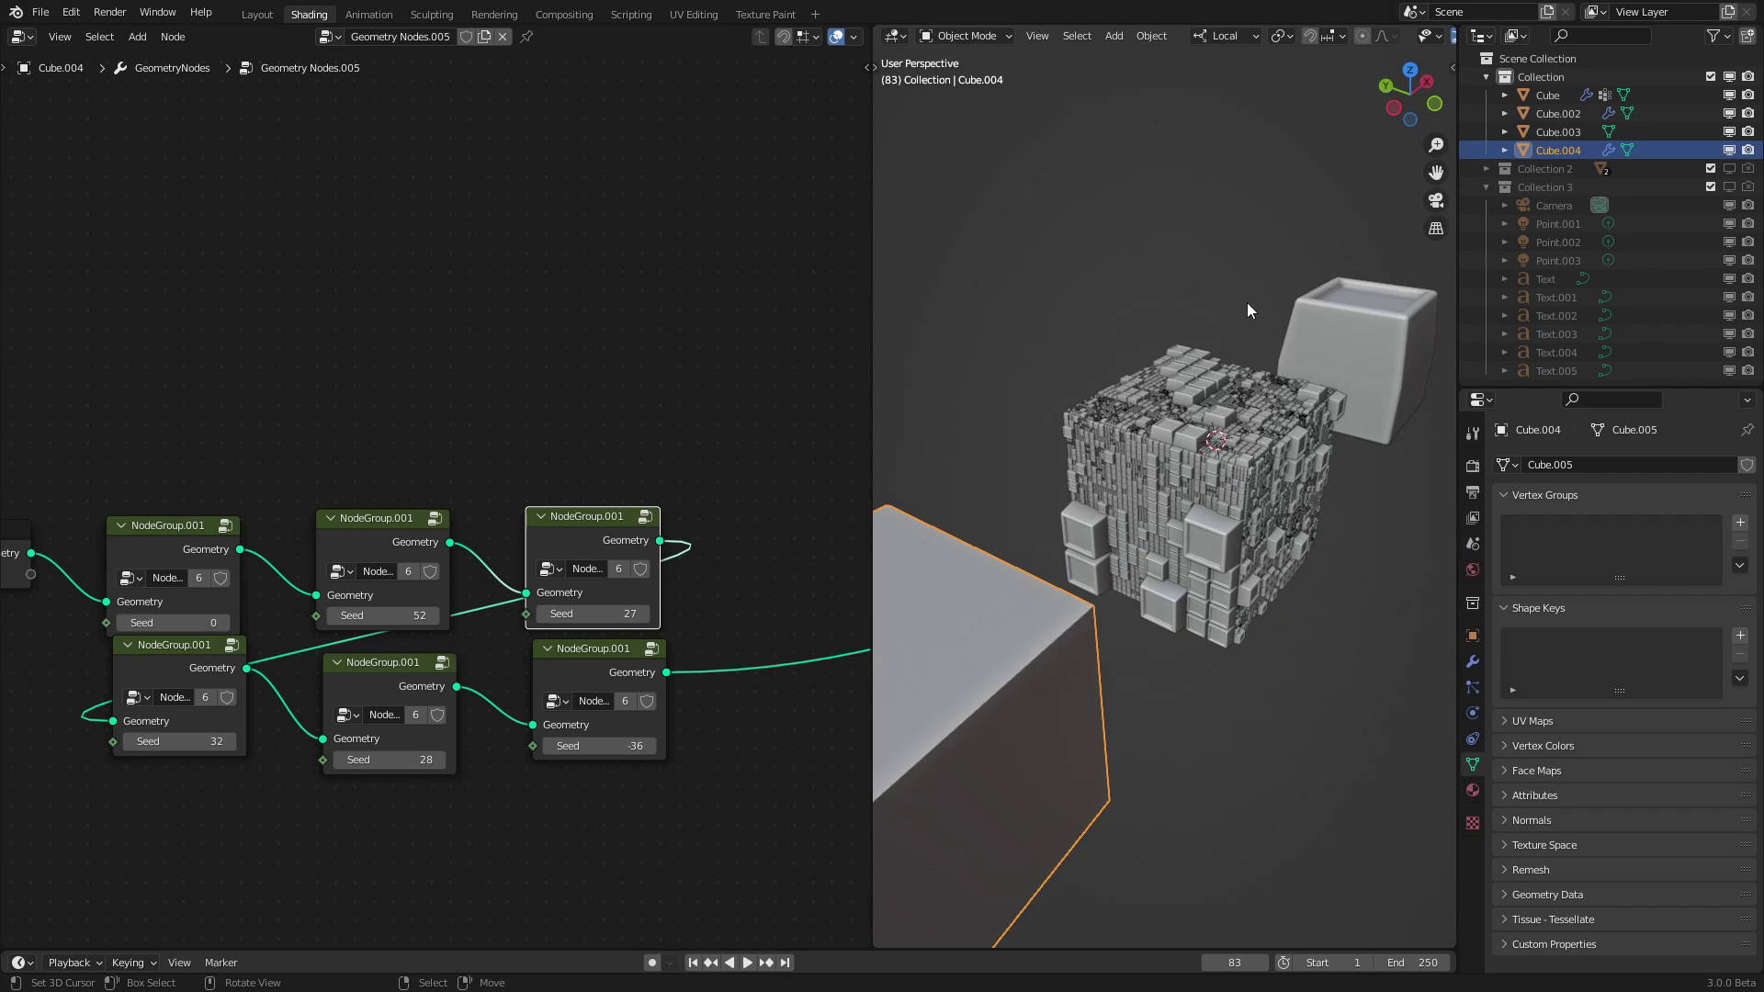
Insert a Mesh to Points node on the link after the last node group.
scroll(693, 681, down, 2)
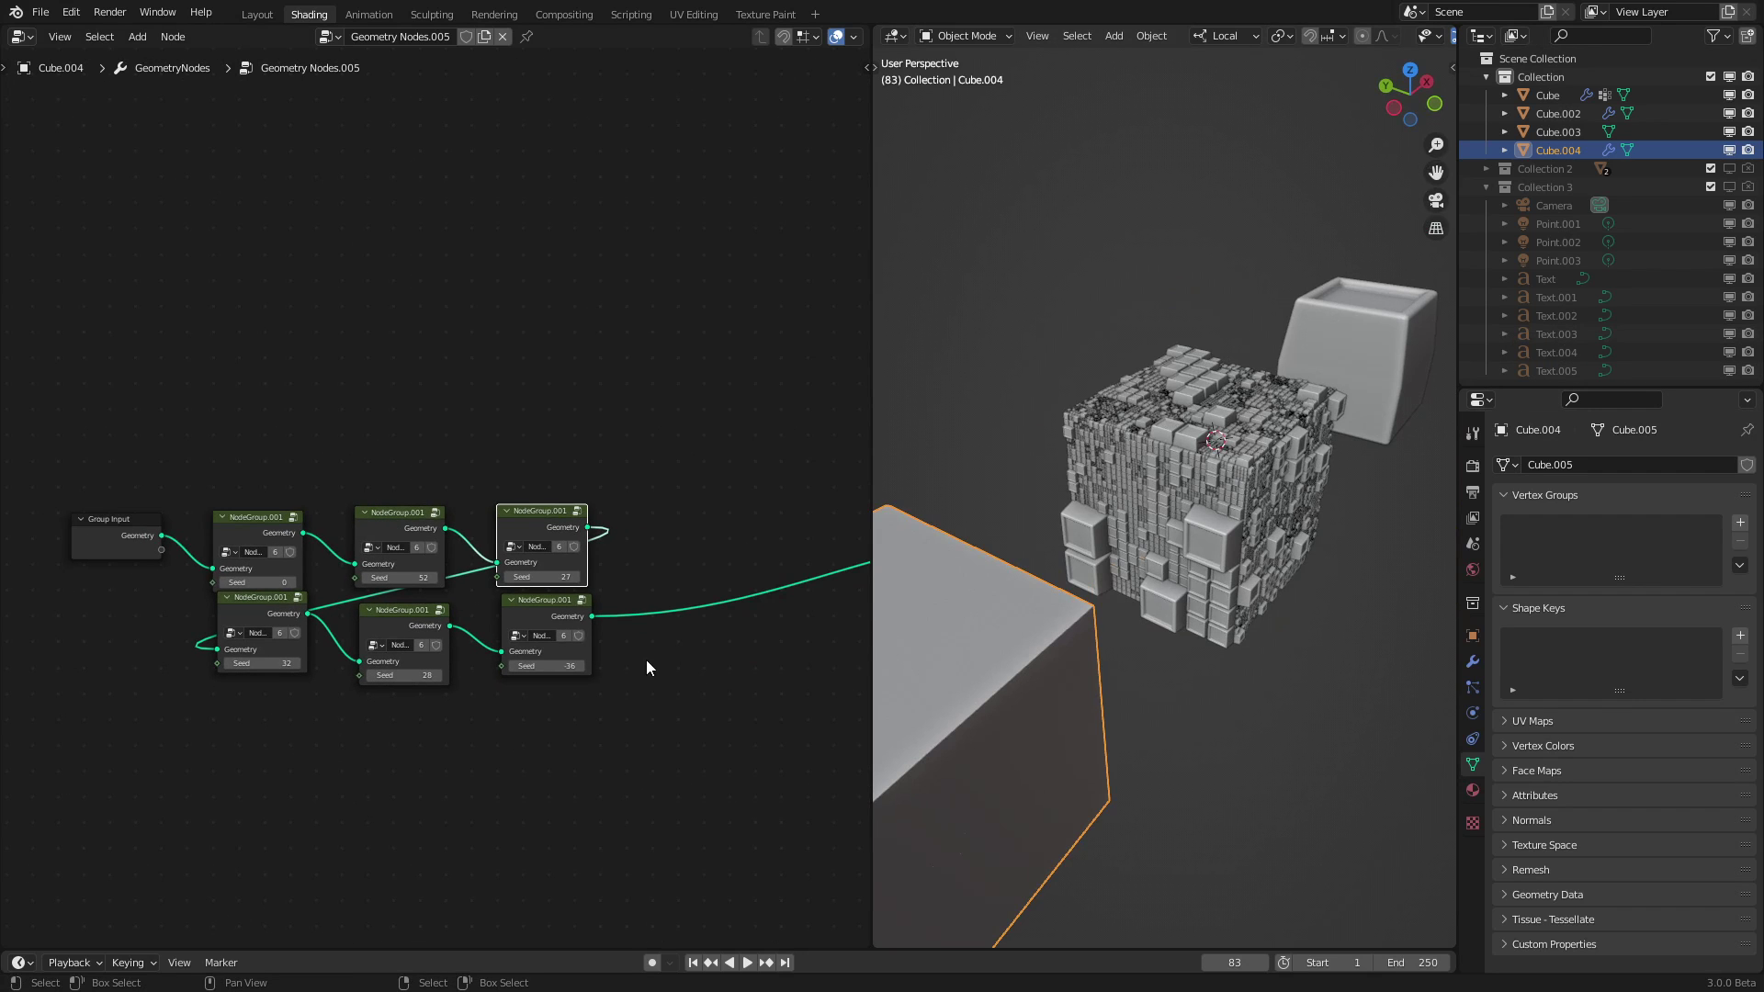
middle_drag(660, 645, 386, 583)
scroll(397, 494, up, 5)
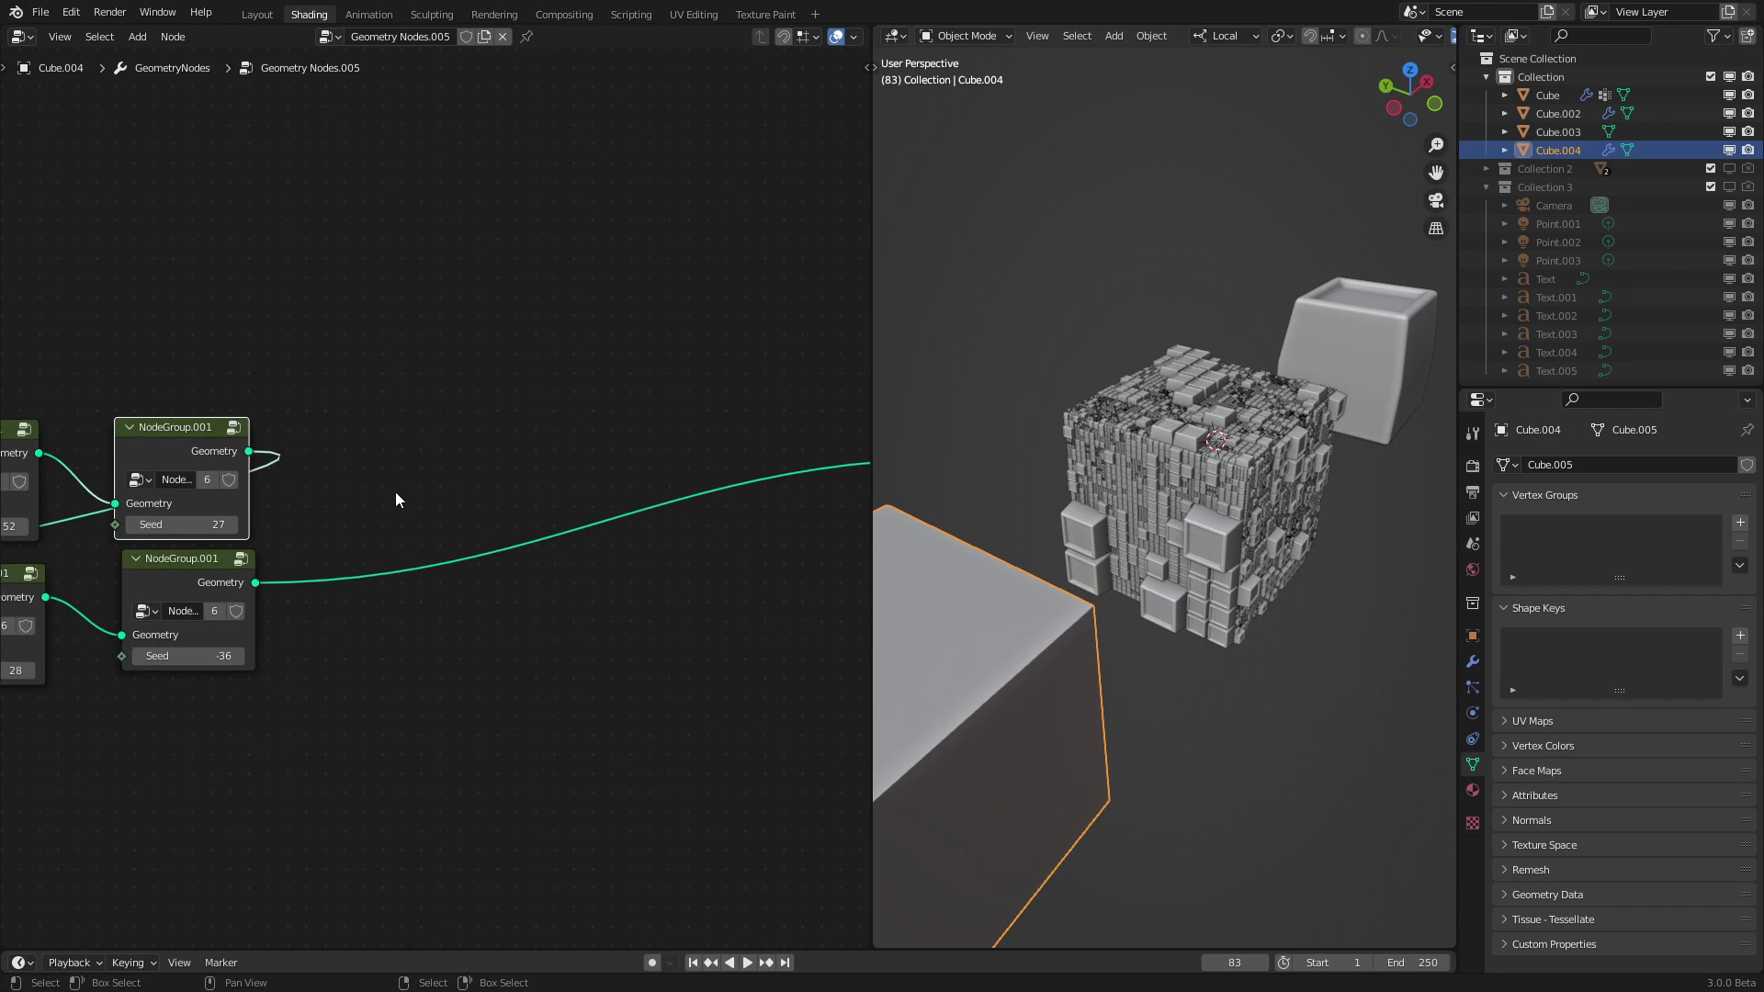
key(shift+a)
mouse_move(323, 327)
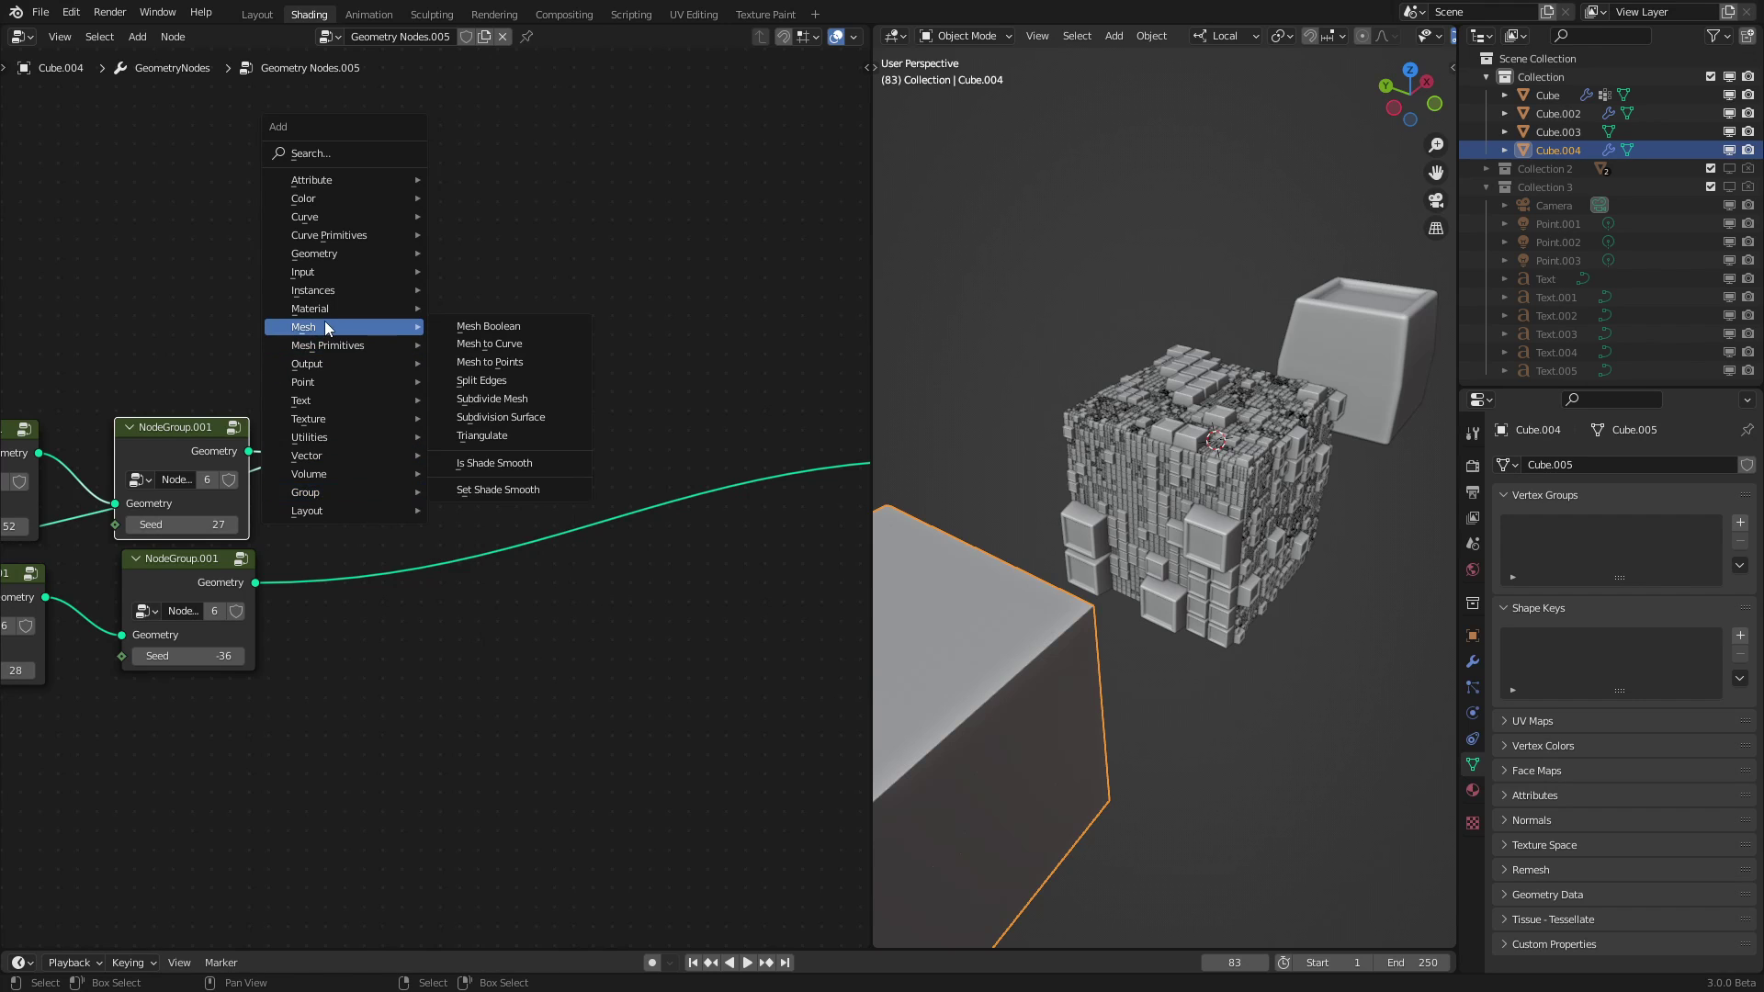
click(489, 362)
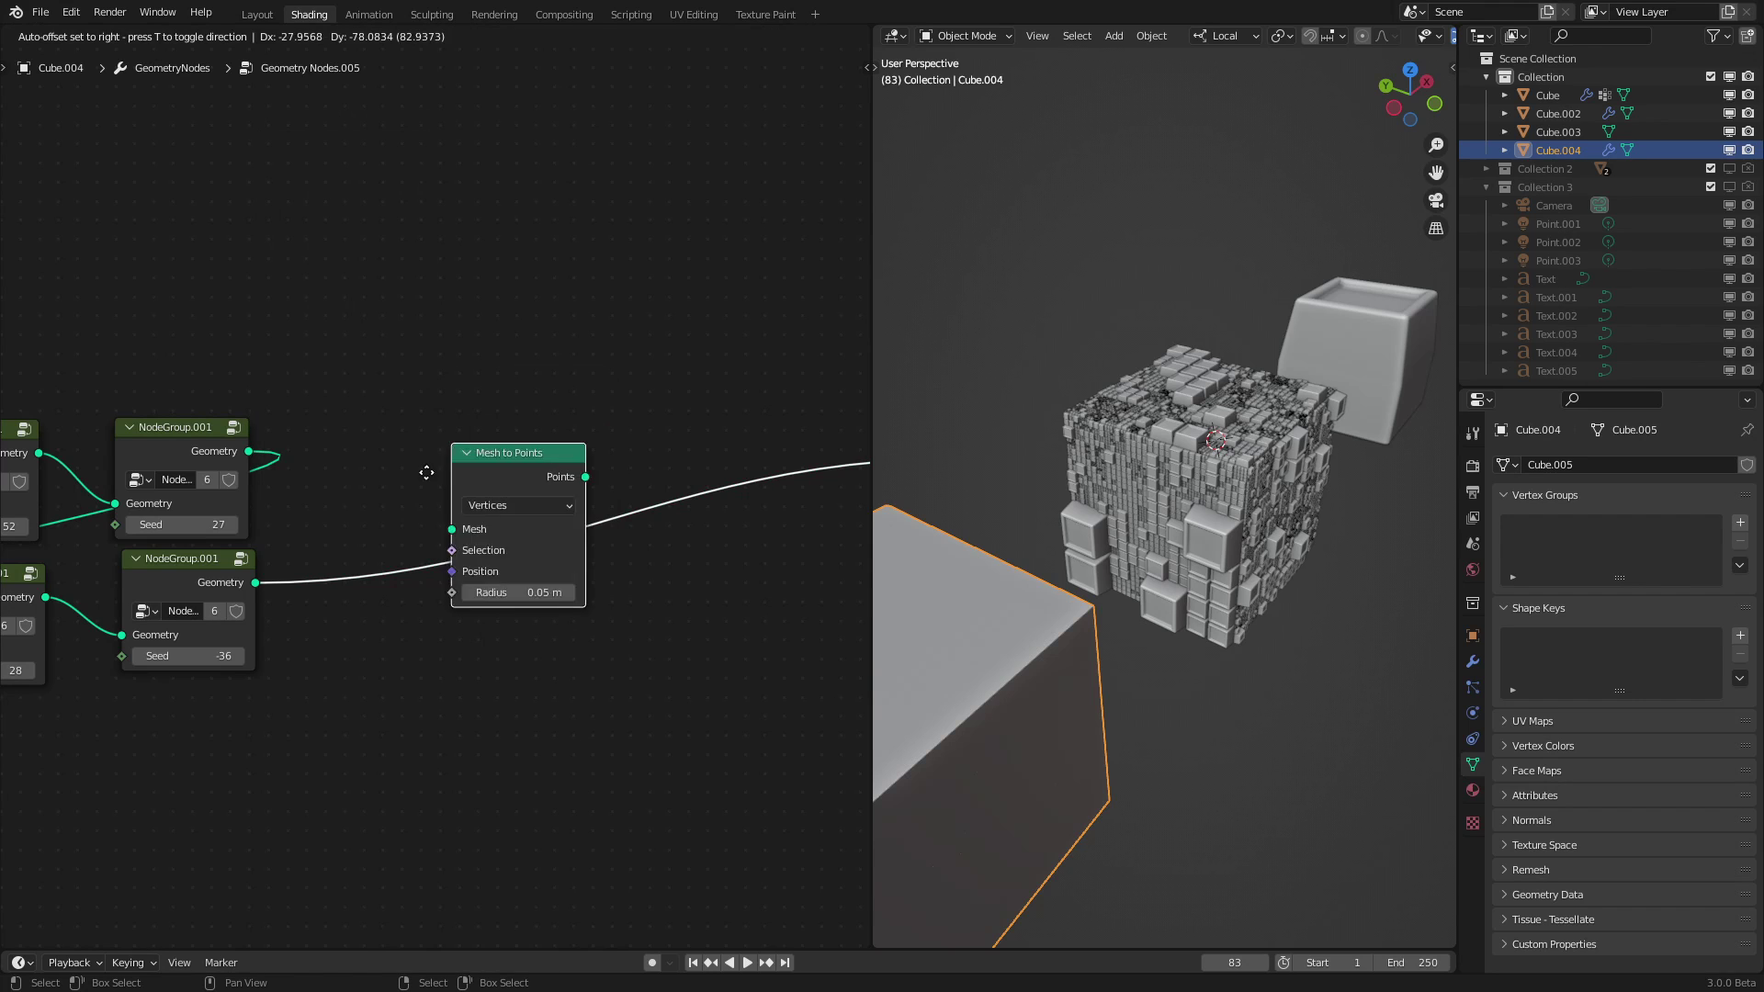
click(331, 516)
Set the Mesh to Points node's mode to Faces.
middle_drag(579, 652, 805, 558)
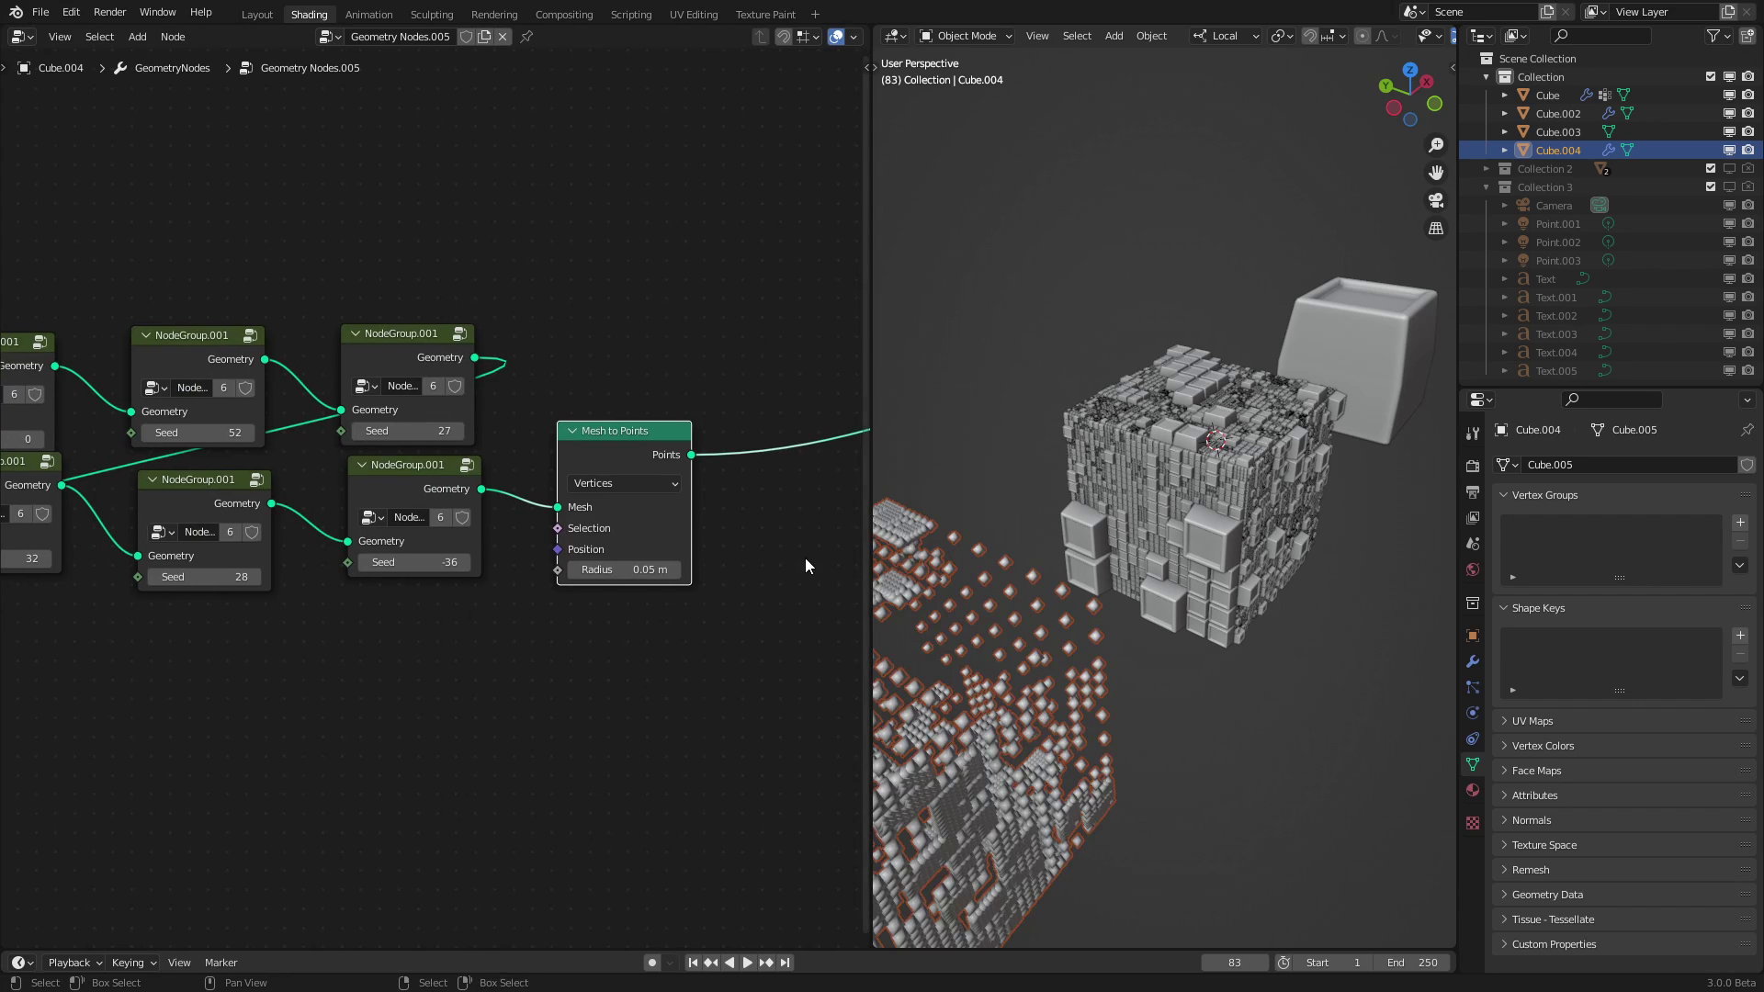
middle_drag(1040, 698, 1308, 510)
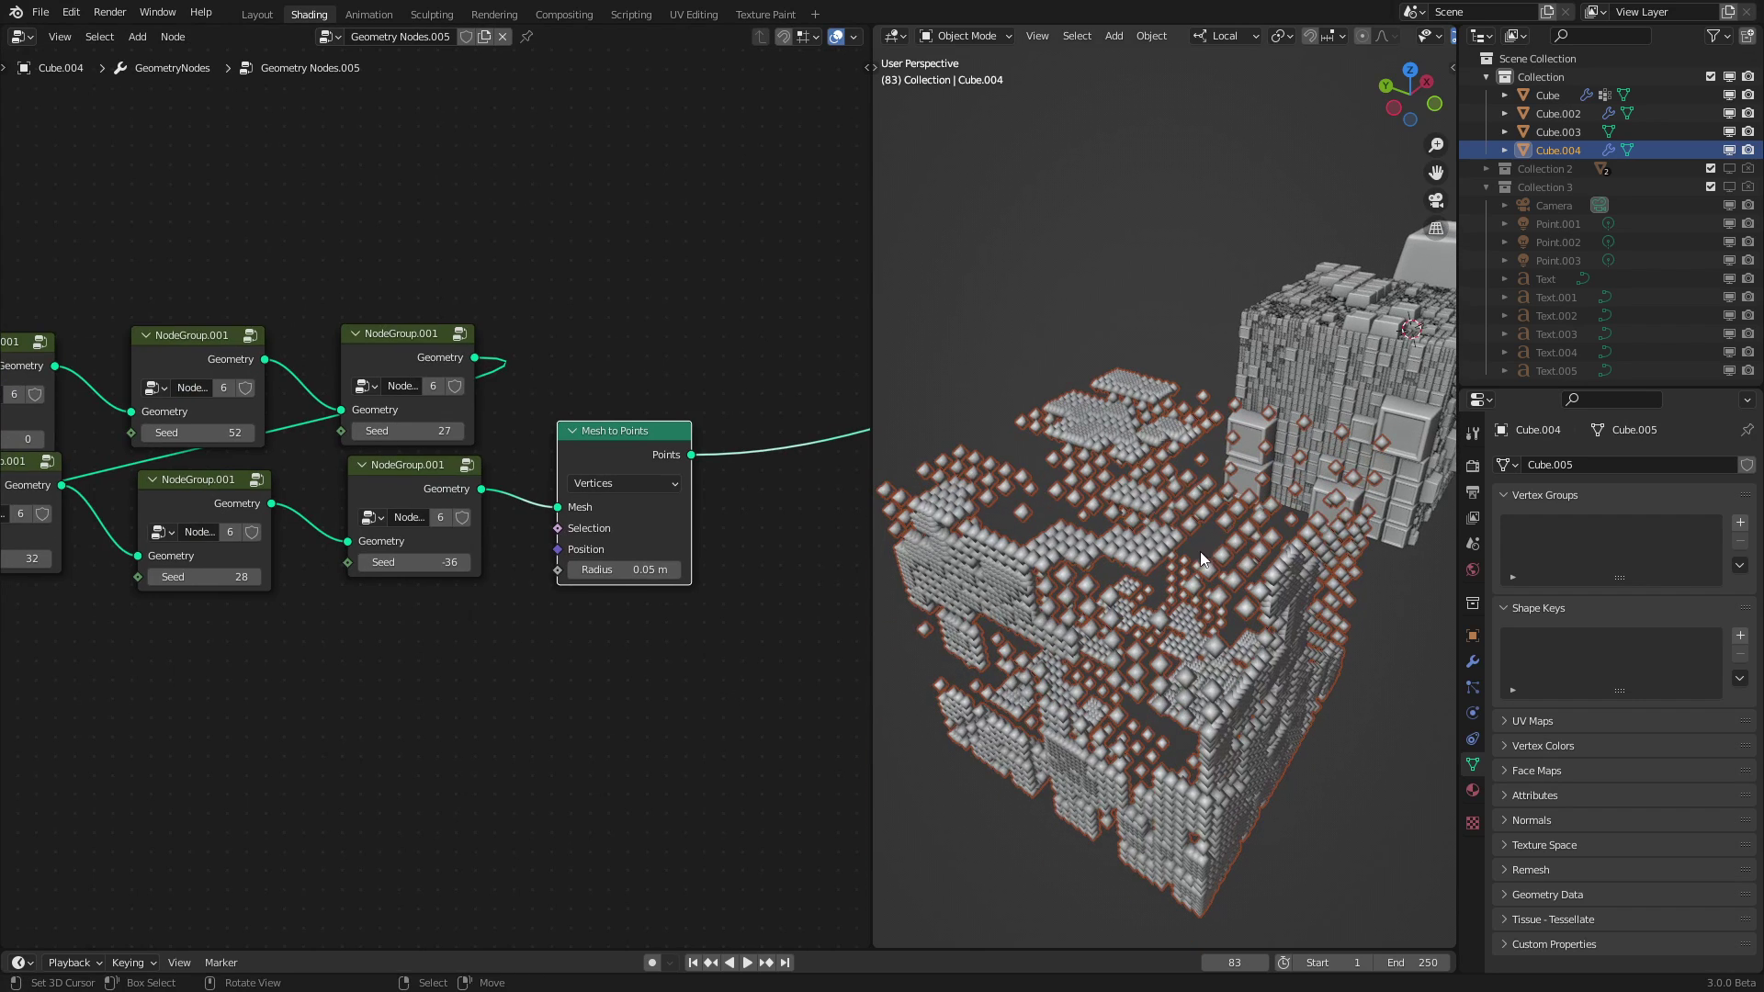
middle_drag(1200, 552, 1192, 564)
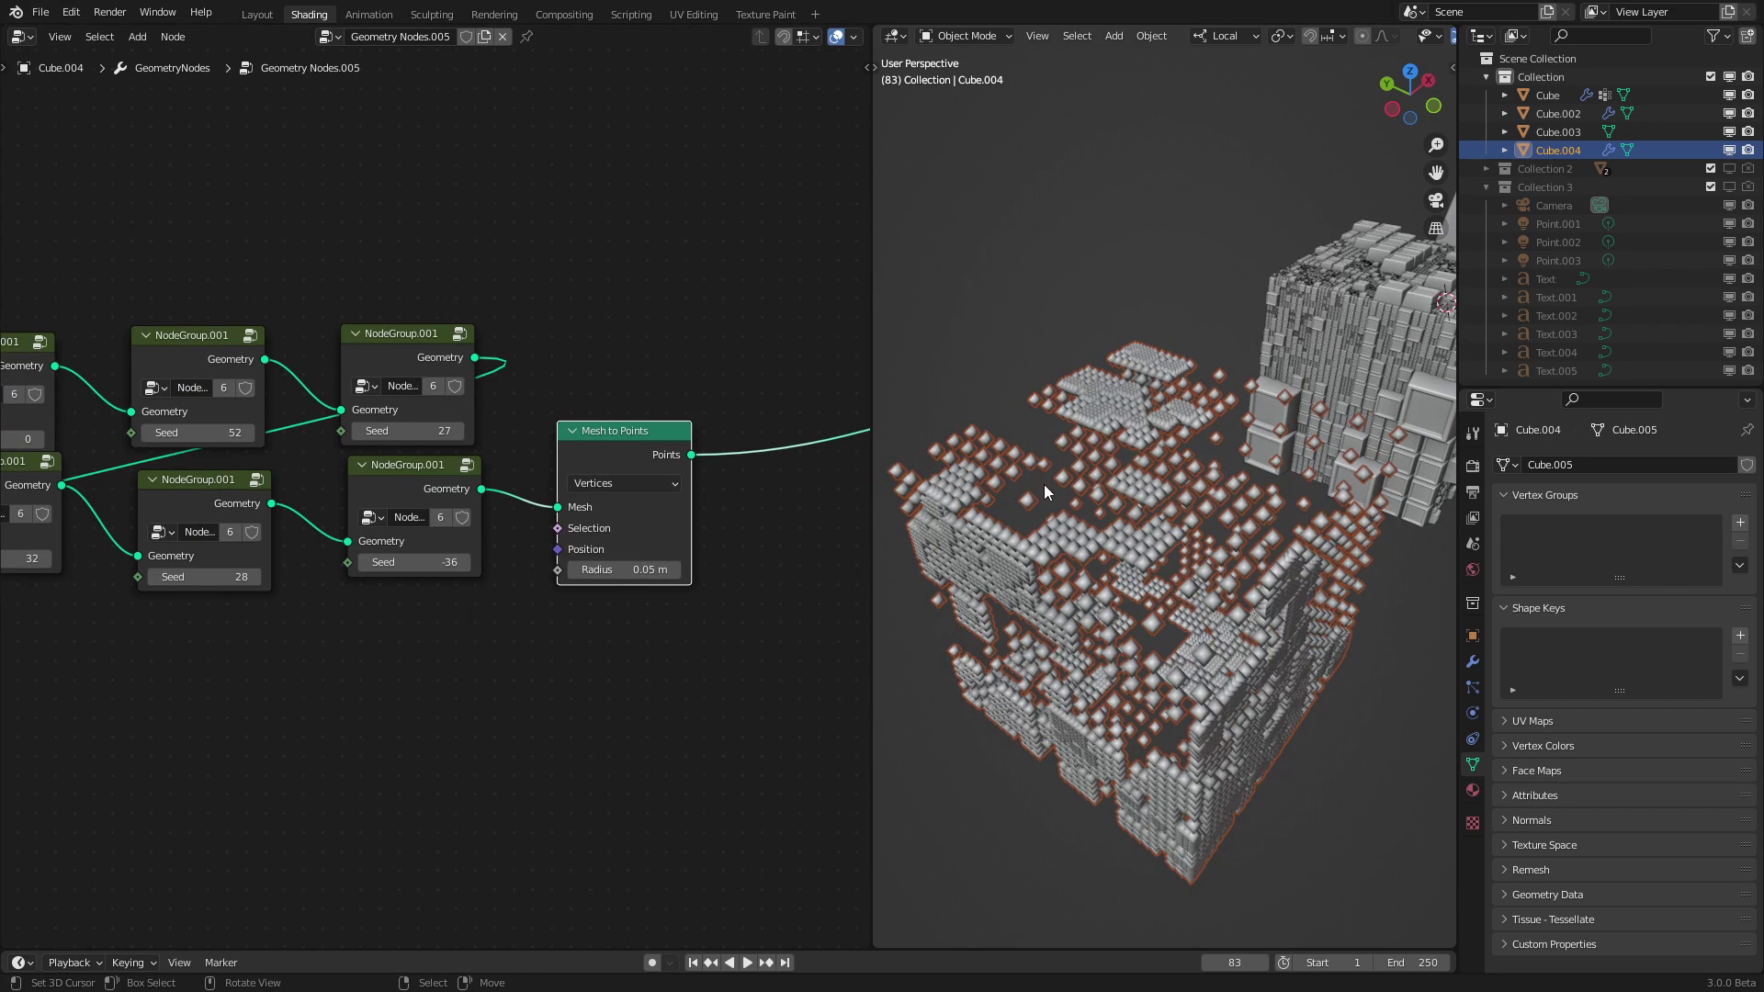
click(634, 485)
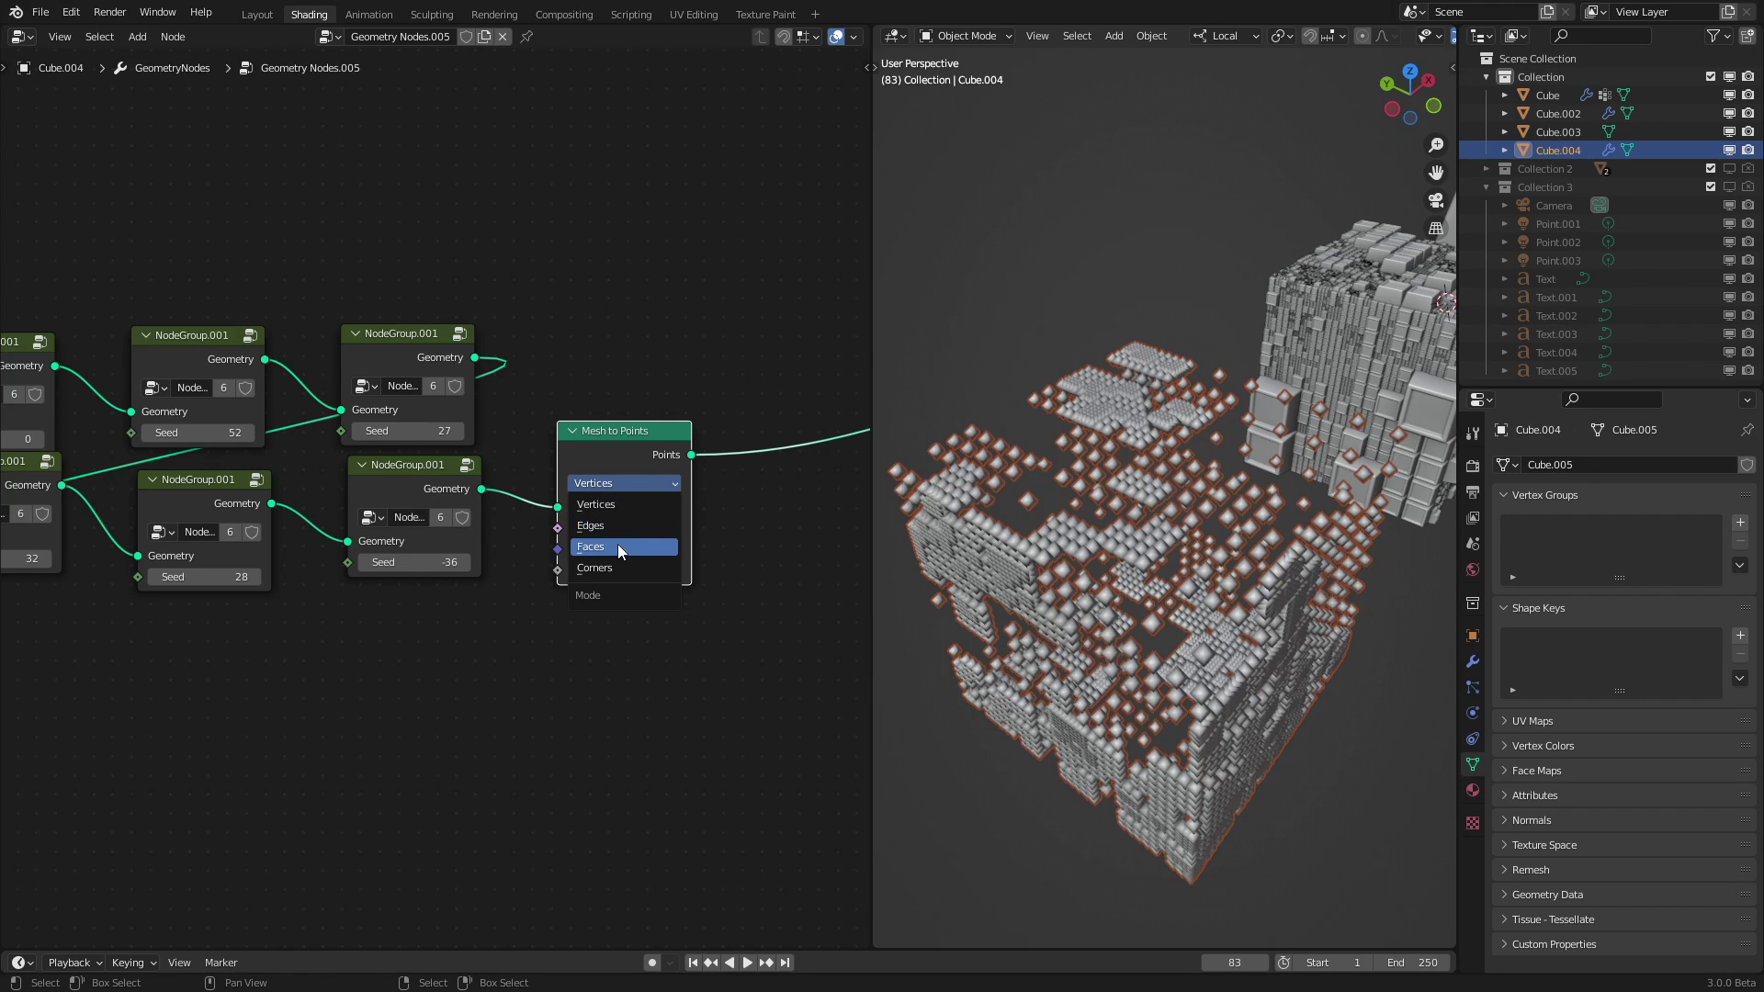
click(617, 543)
scroll(1093, 516, up, 2)
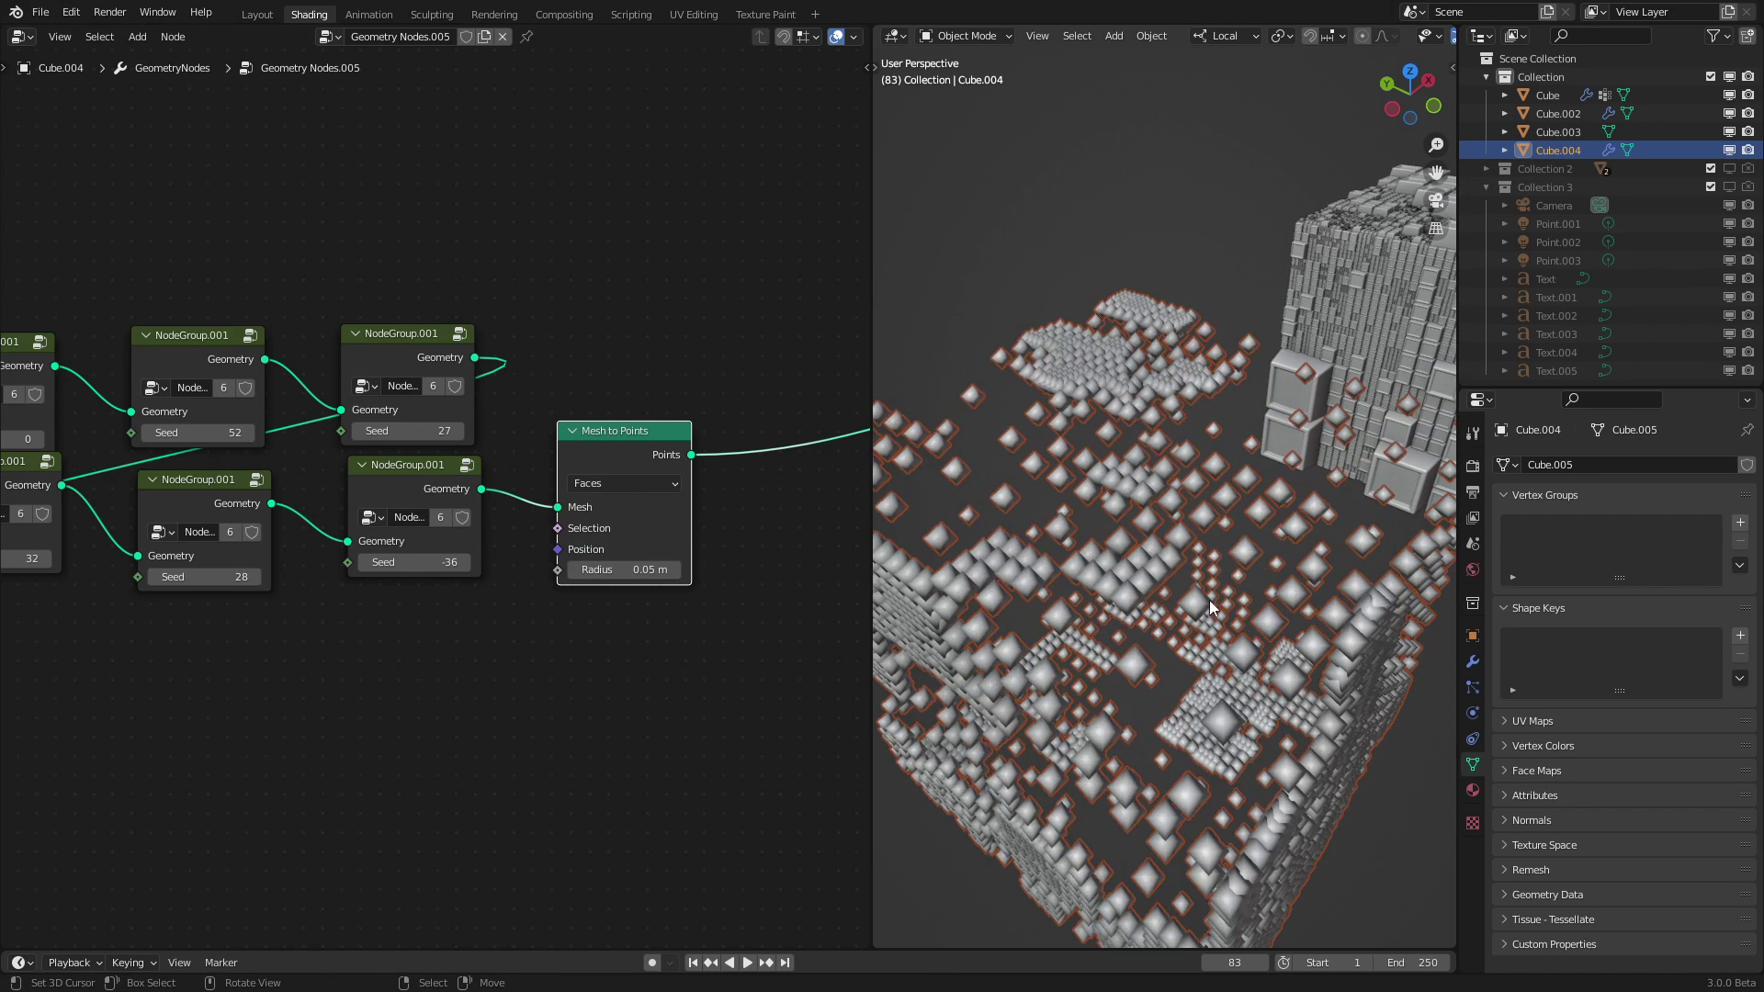
Insert an Instance on Points node between Mesh to Points and Group Output.
middle_drag(608, 507, 474, 558)
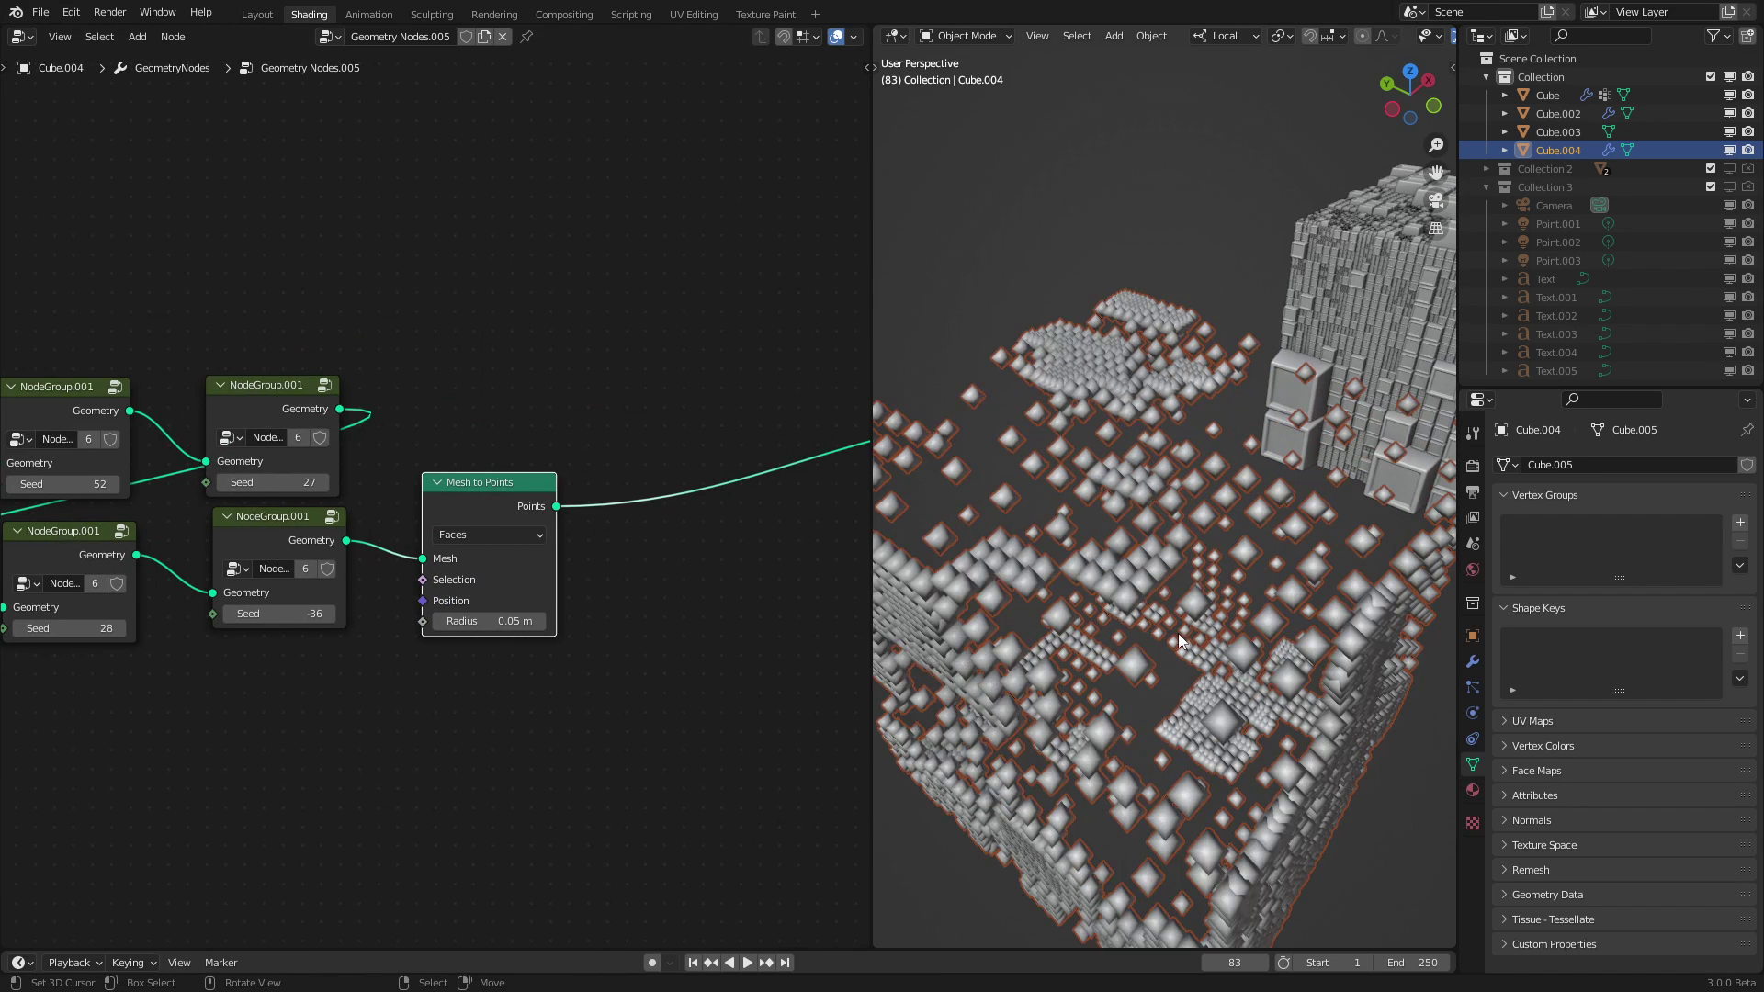
middle_drag(597, 460, 401, 452)
key(shift+a)
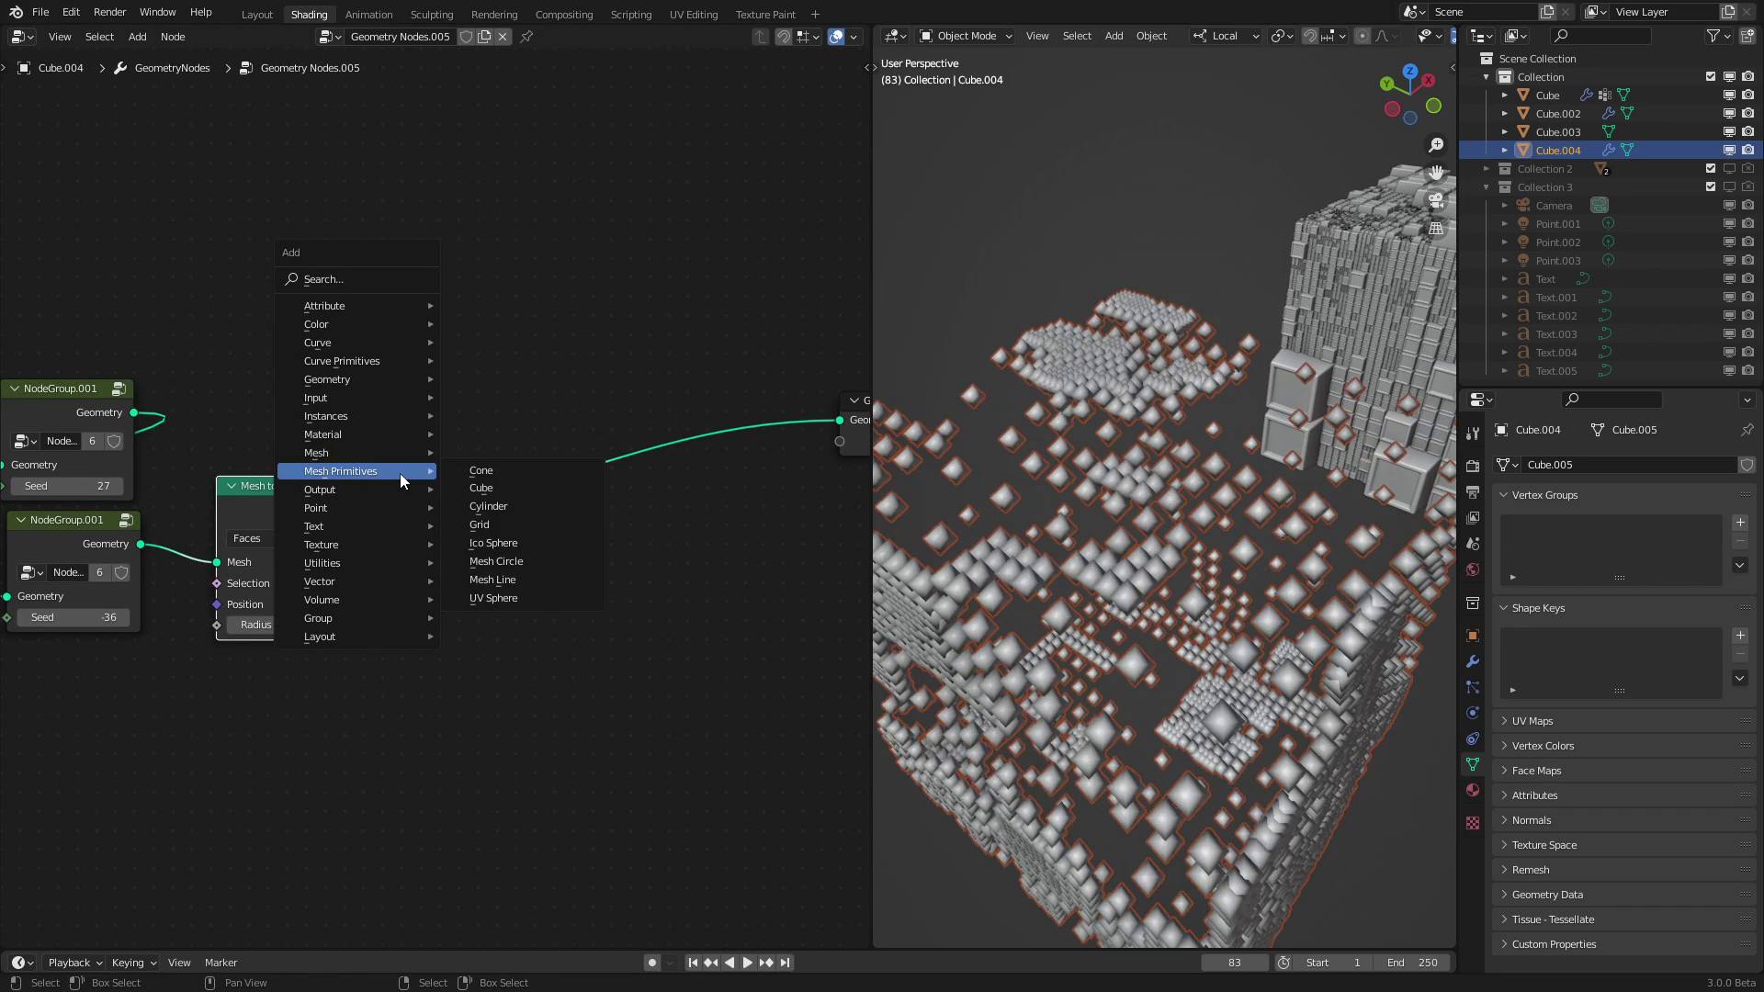
mouse_move(329, 400)
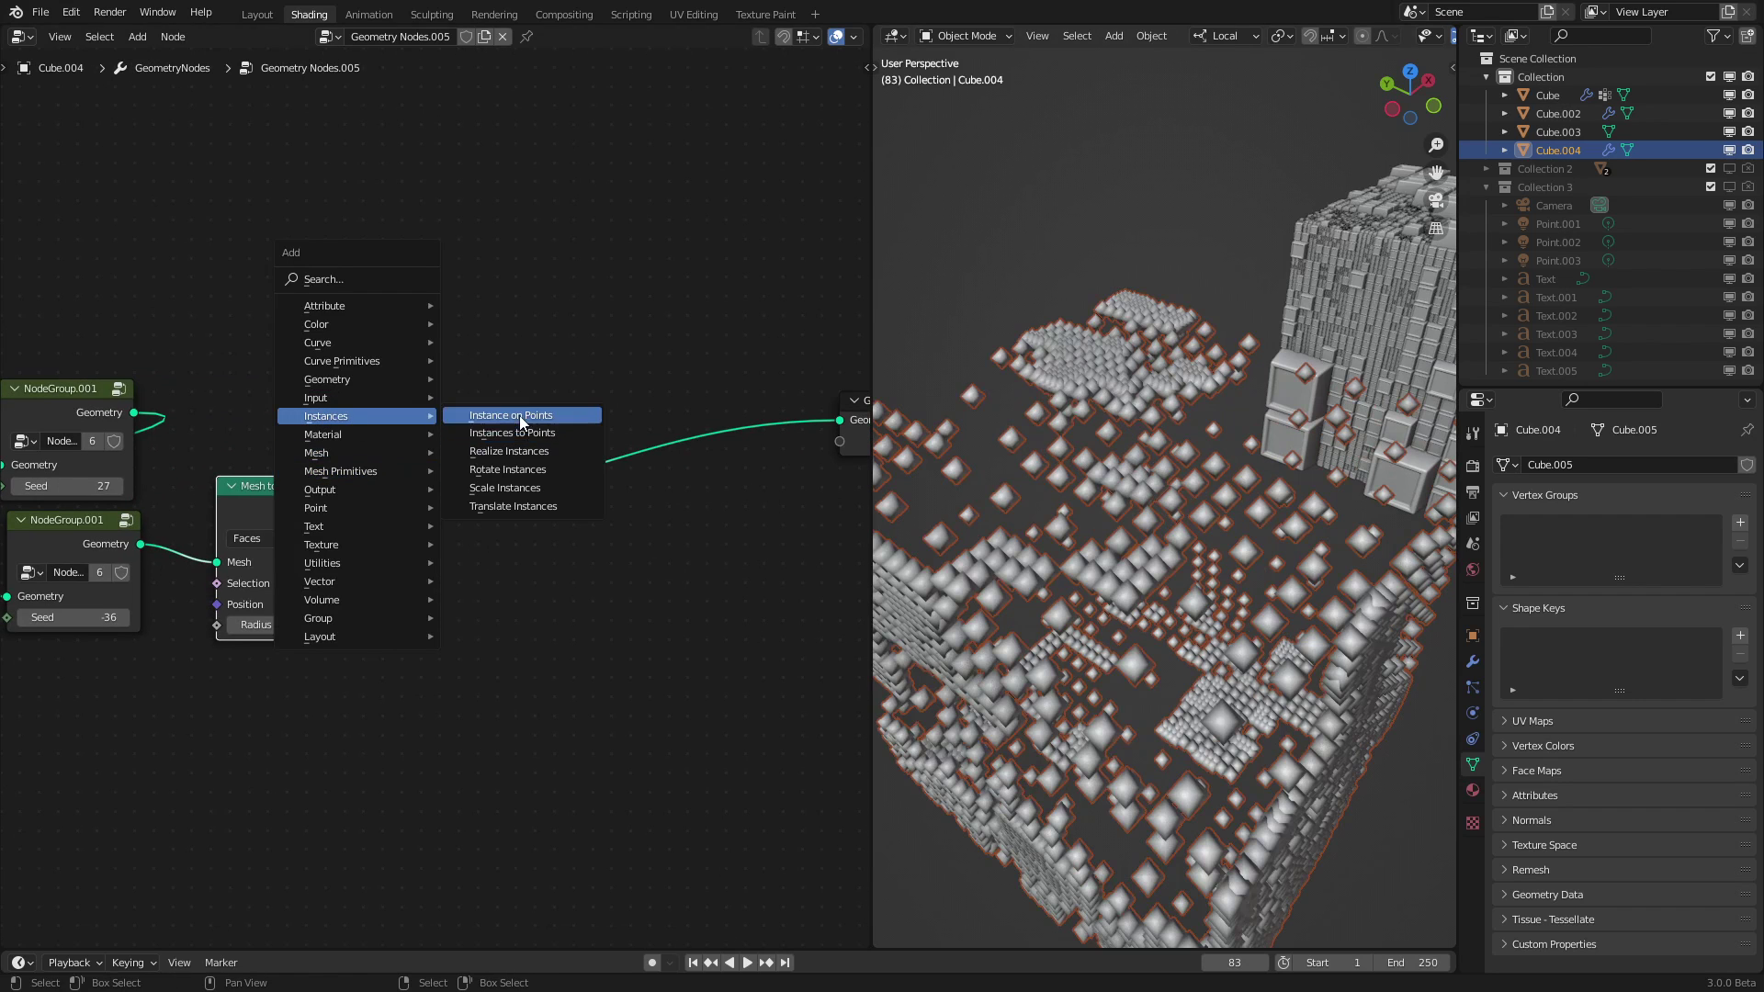
click(520, 416)
click(556, 462)
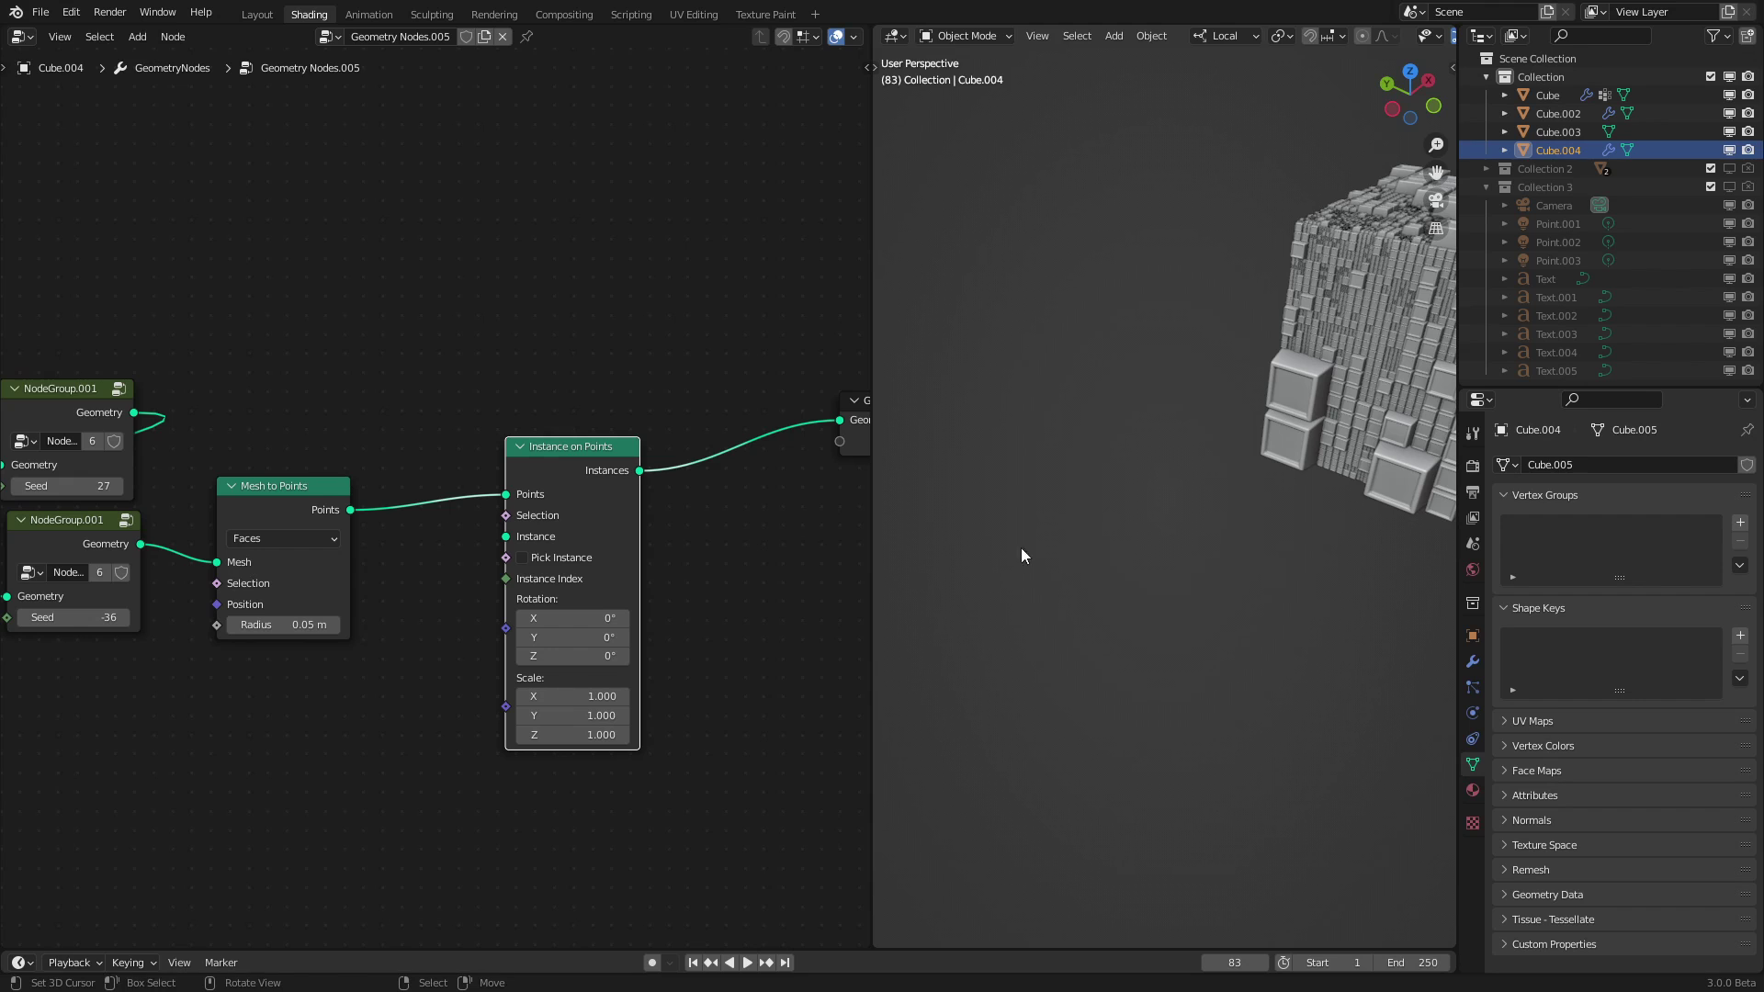
Add a Cube mesh primitive node and connect its Mesh output to the Instance input of Instance on Points.
middle_drag(299, 350, 288, 445)
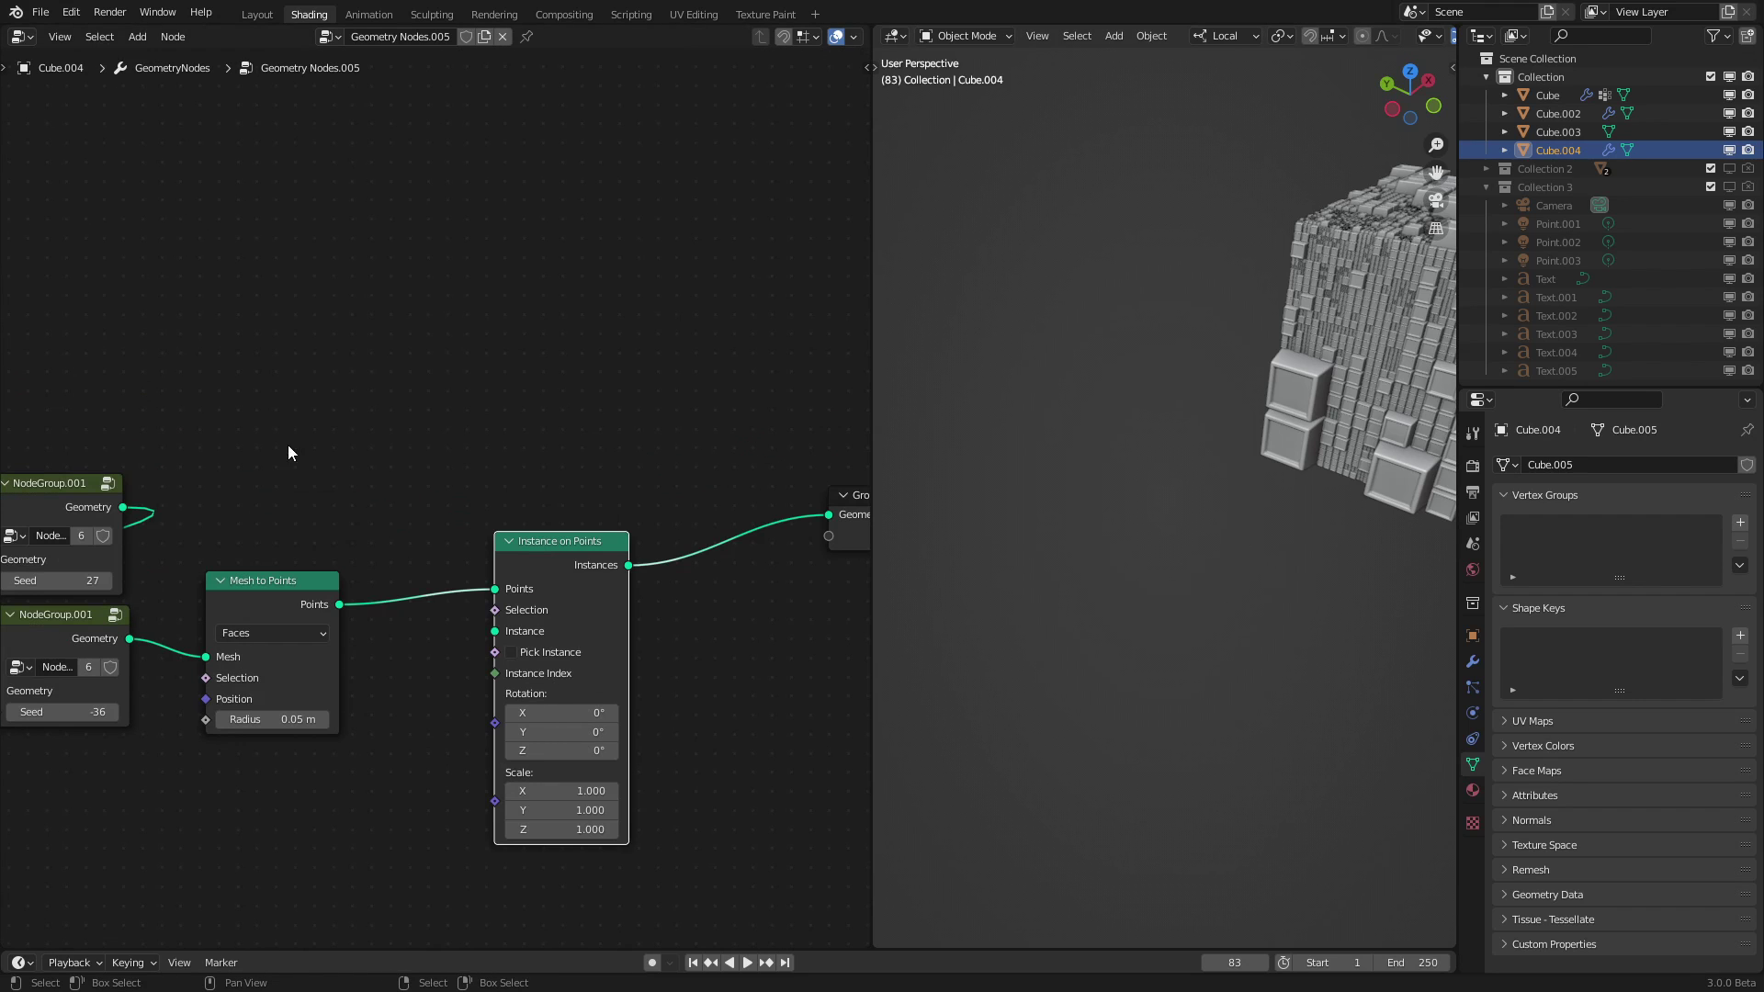
key(shift+a)
mouse_move(365, 349)
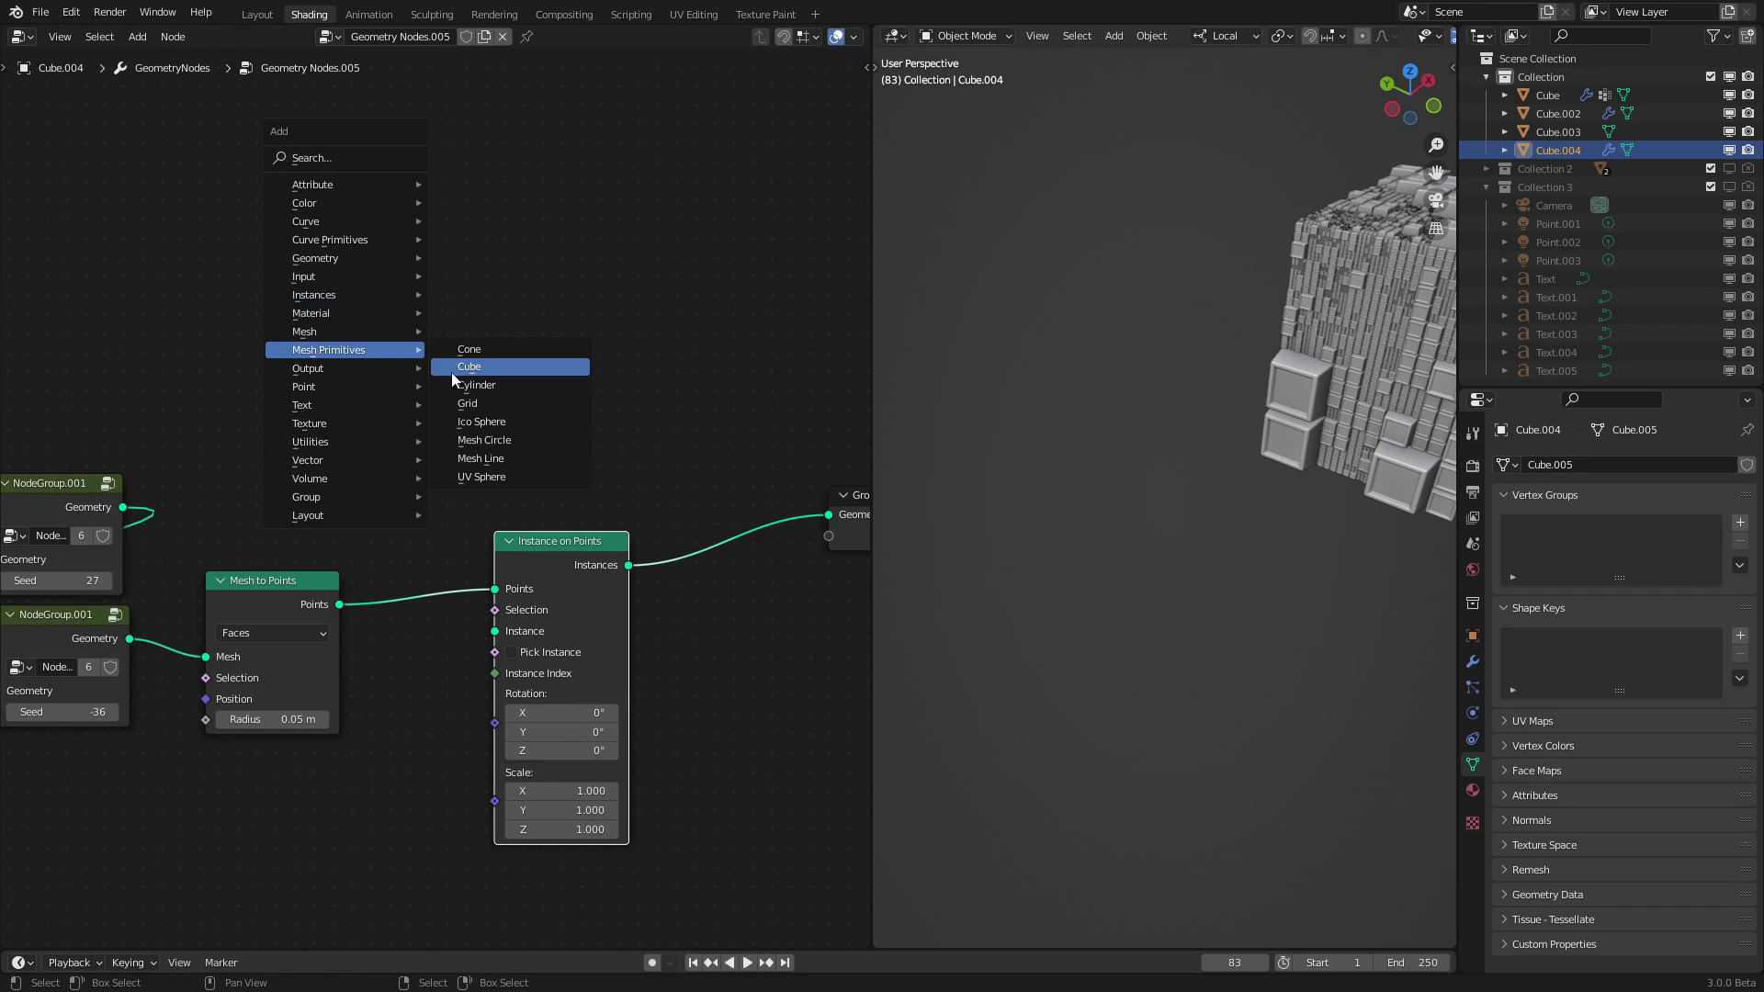
click(451, 369)
click(409, 363)
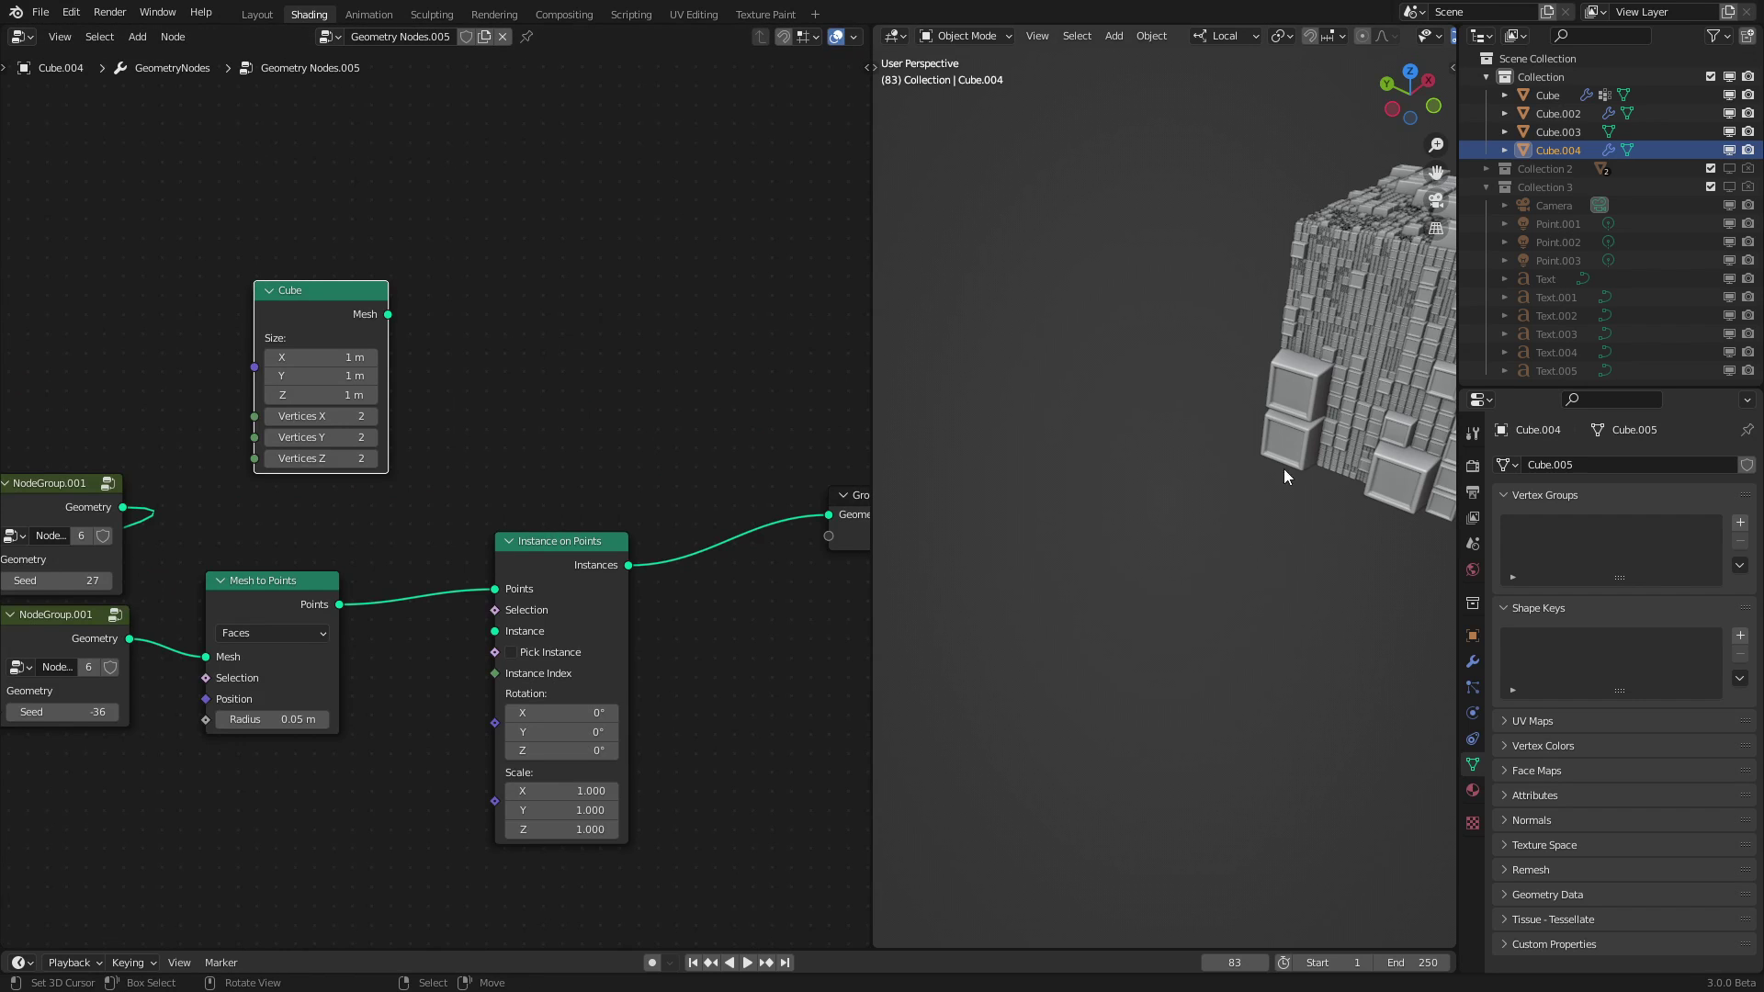
drag(388, 315, 494, 631)
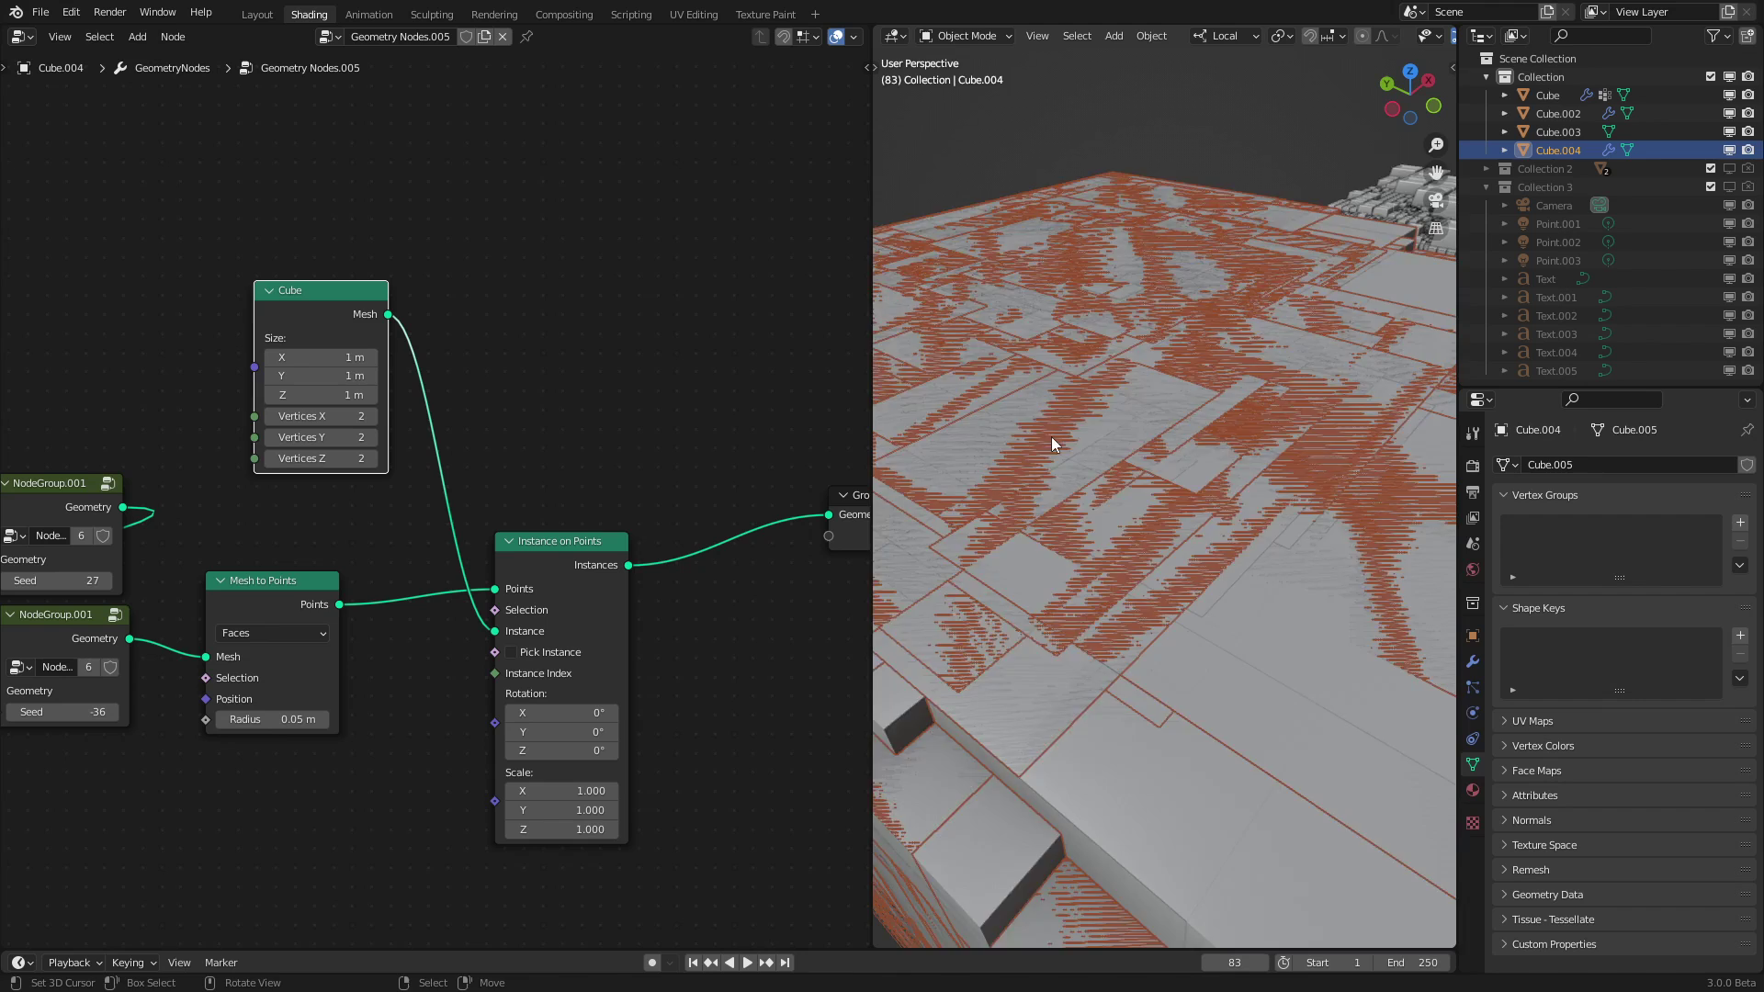
middle_drag(1051, 437, 1227, 428)
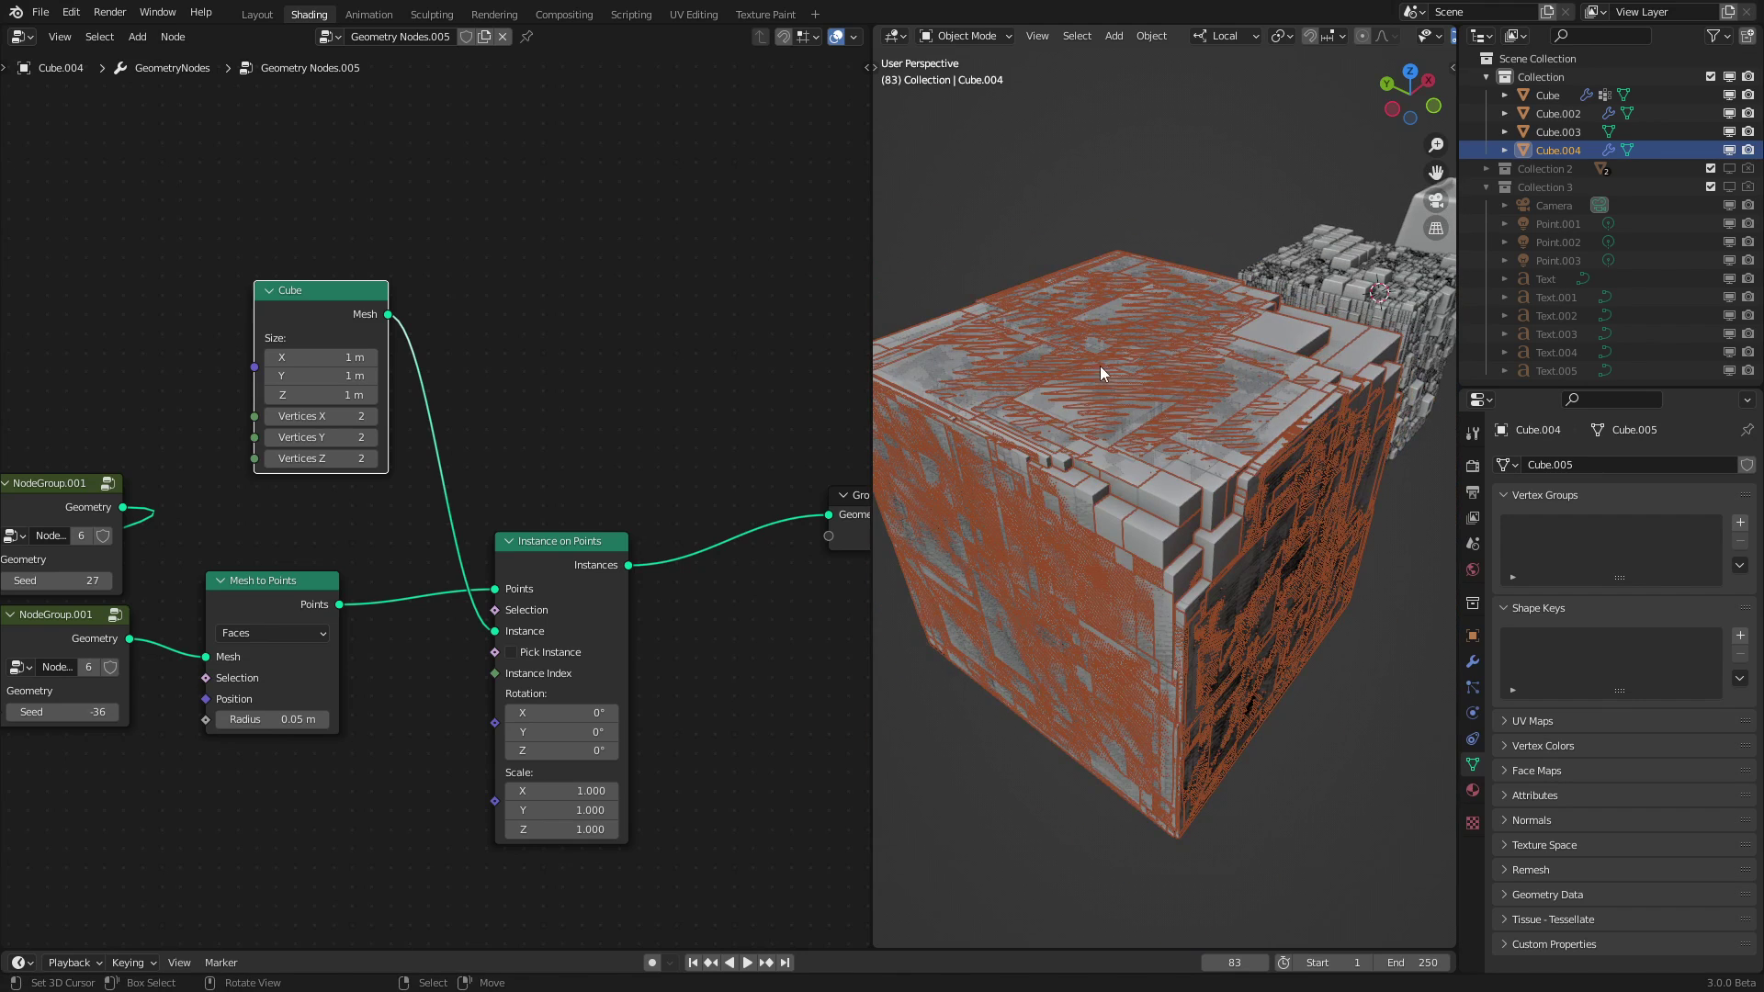
Add a Geometry Proximity node below Mesh to Points and connect the last node group's Geometry to its Target.
middle_drag(280, 588, 451, 306)
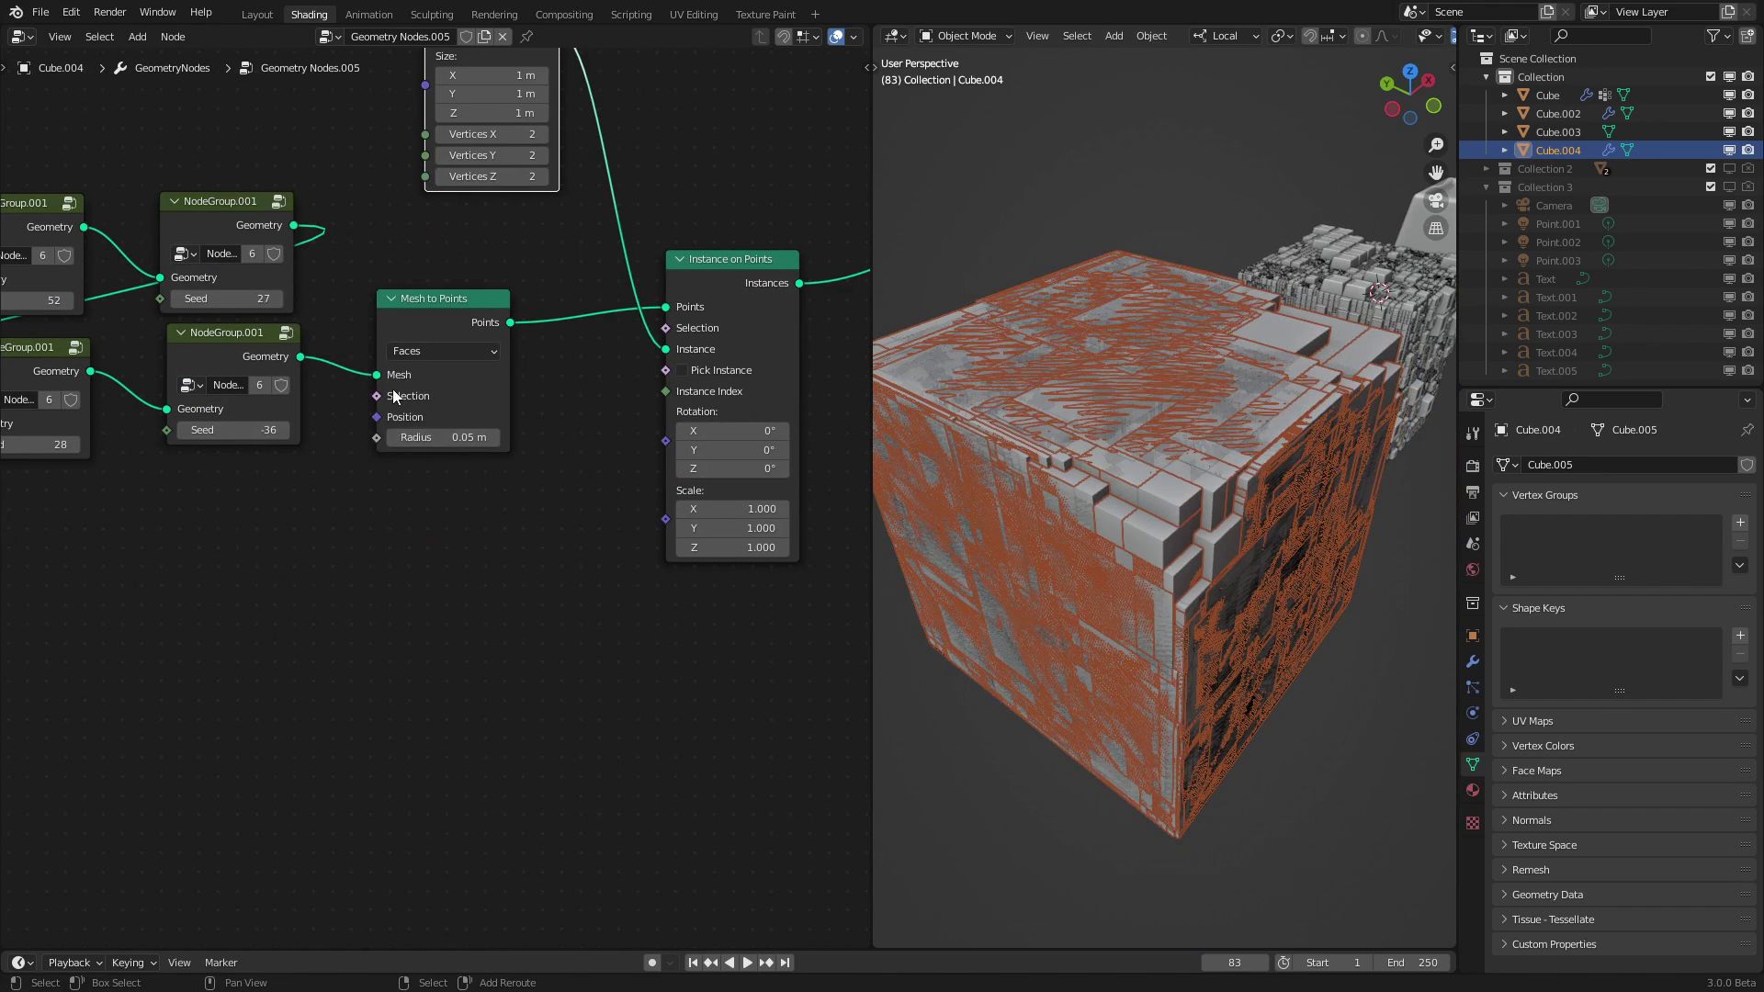
key(shift+a)
mouse_move(308, 296)
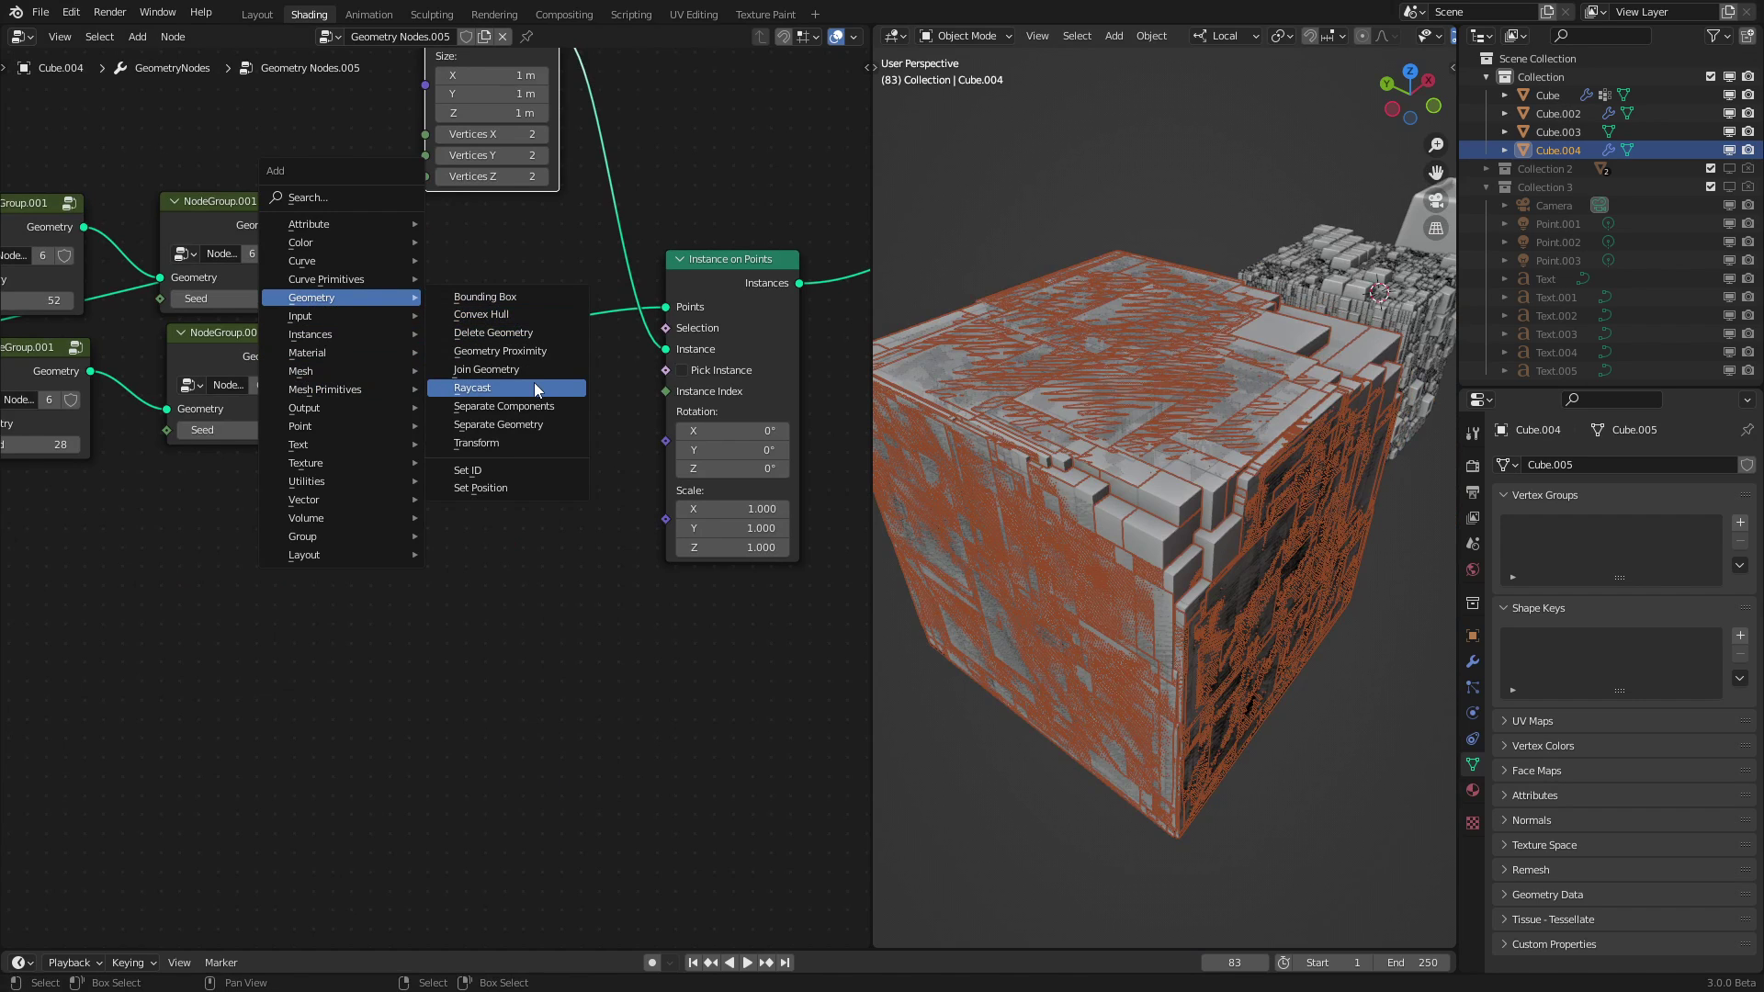
click(500, 351)
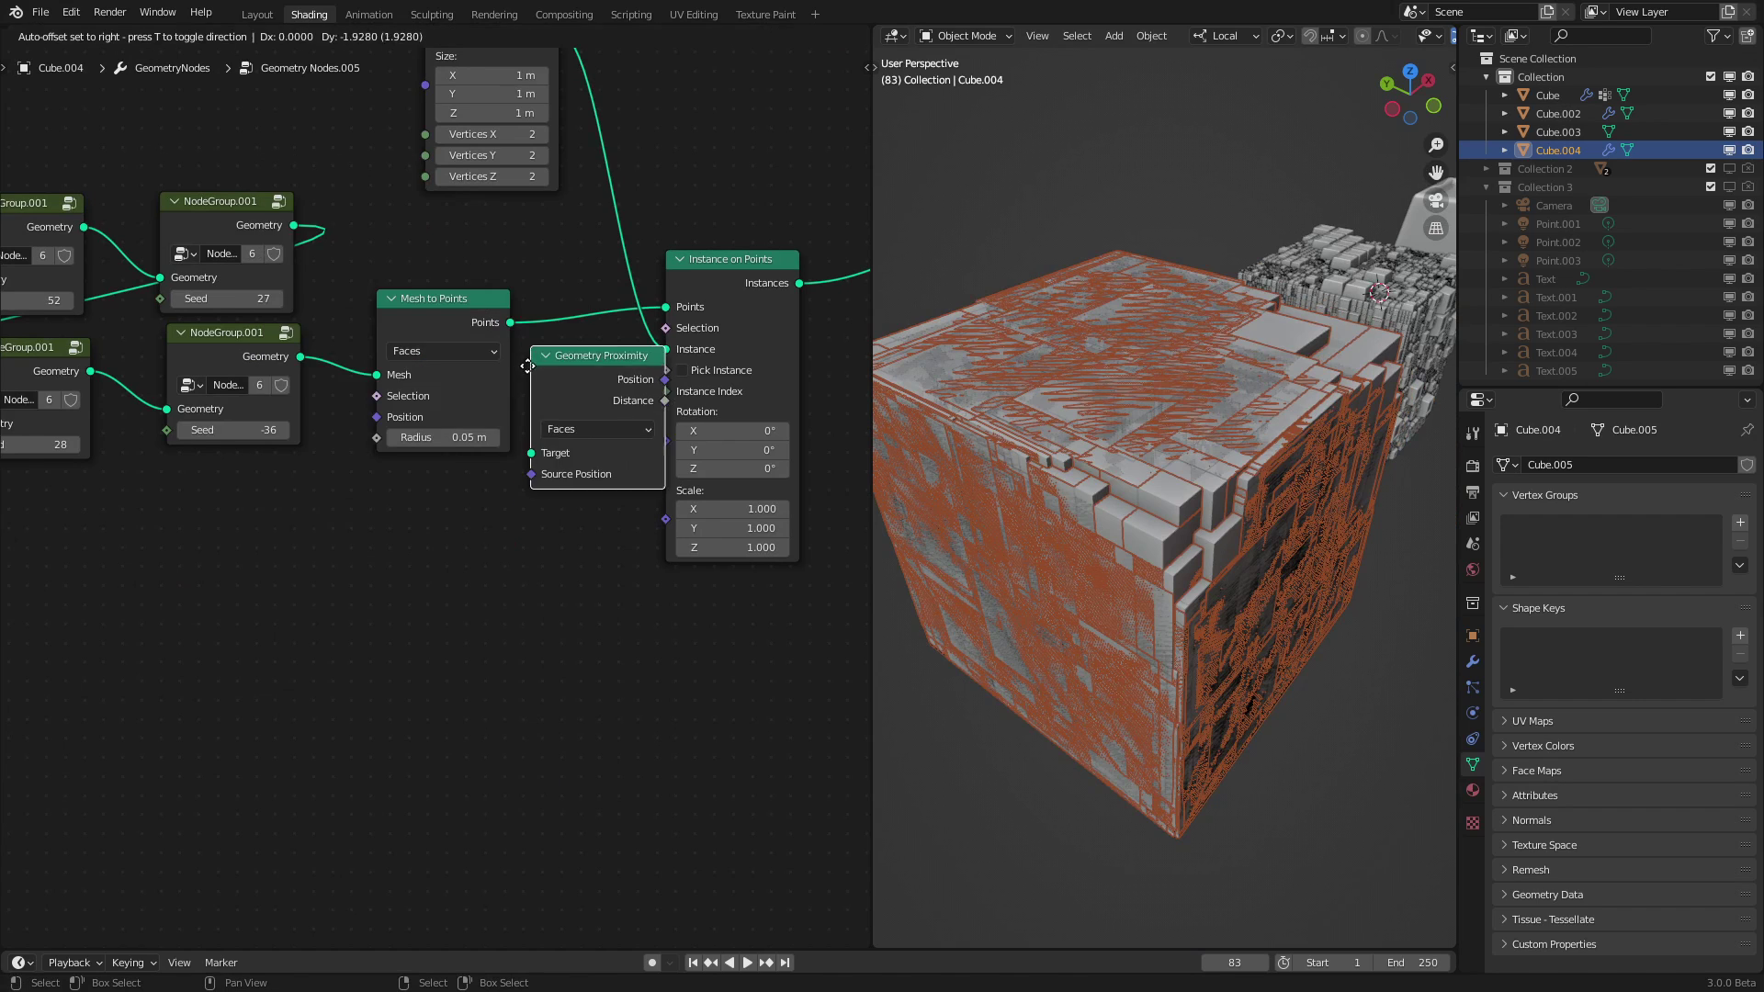
drag(300, 356, 370, 576)
Set Geometry Proximity to Edges and connect its Distance output to the Scale of Instance on Points.
click(422, 553)
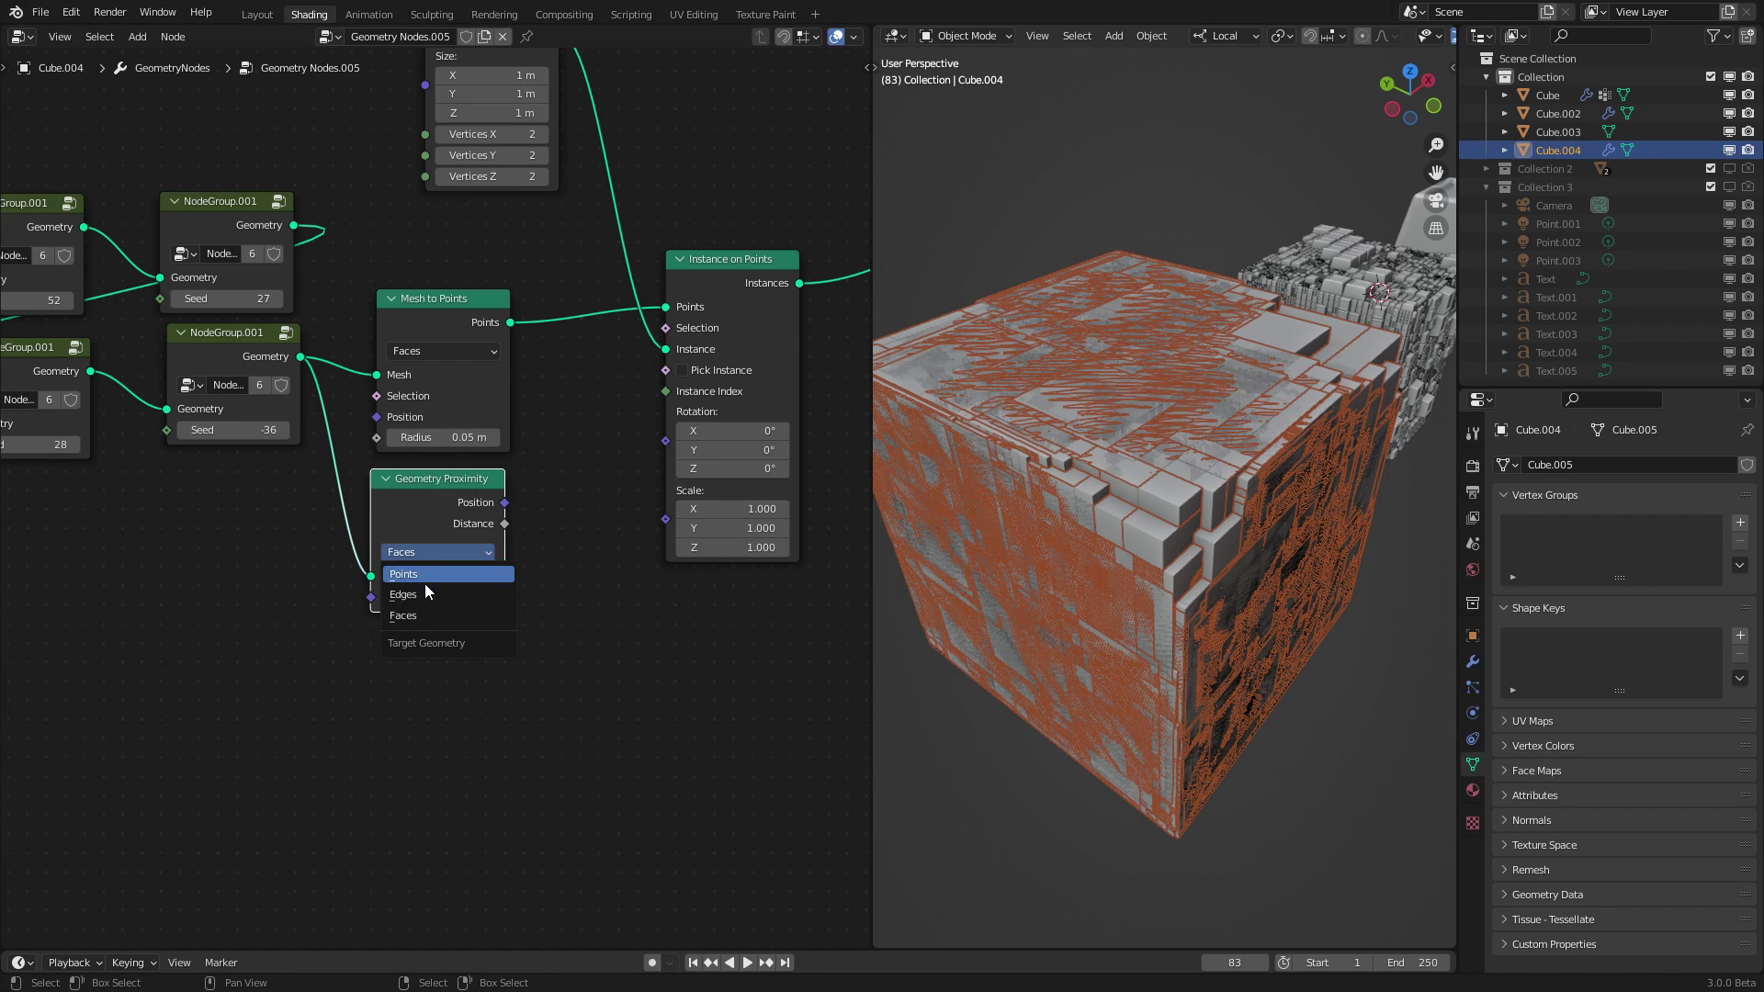
click(417, 593)
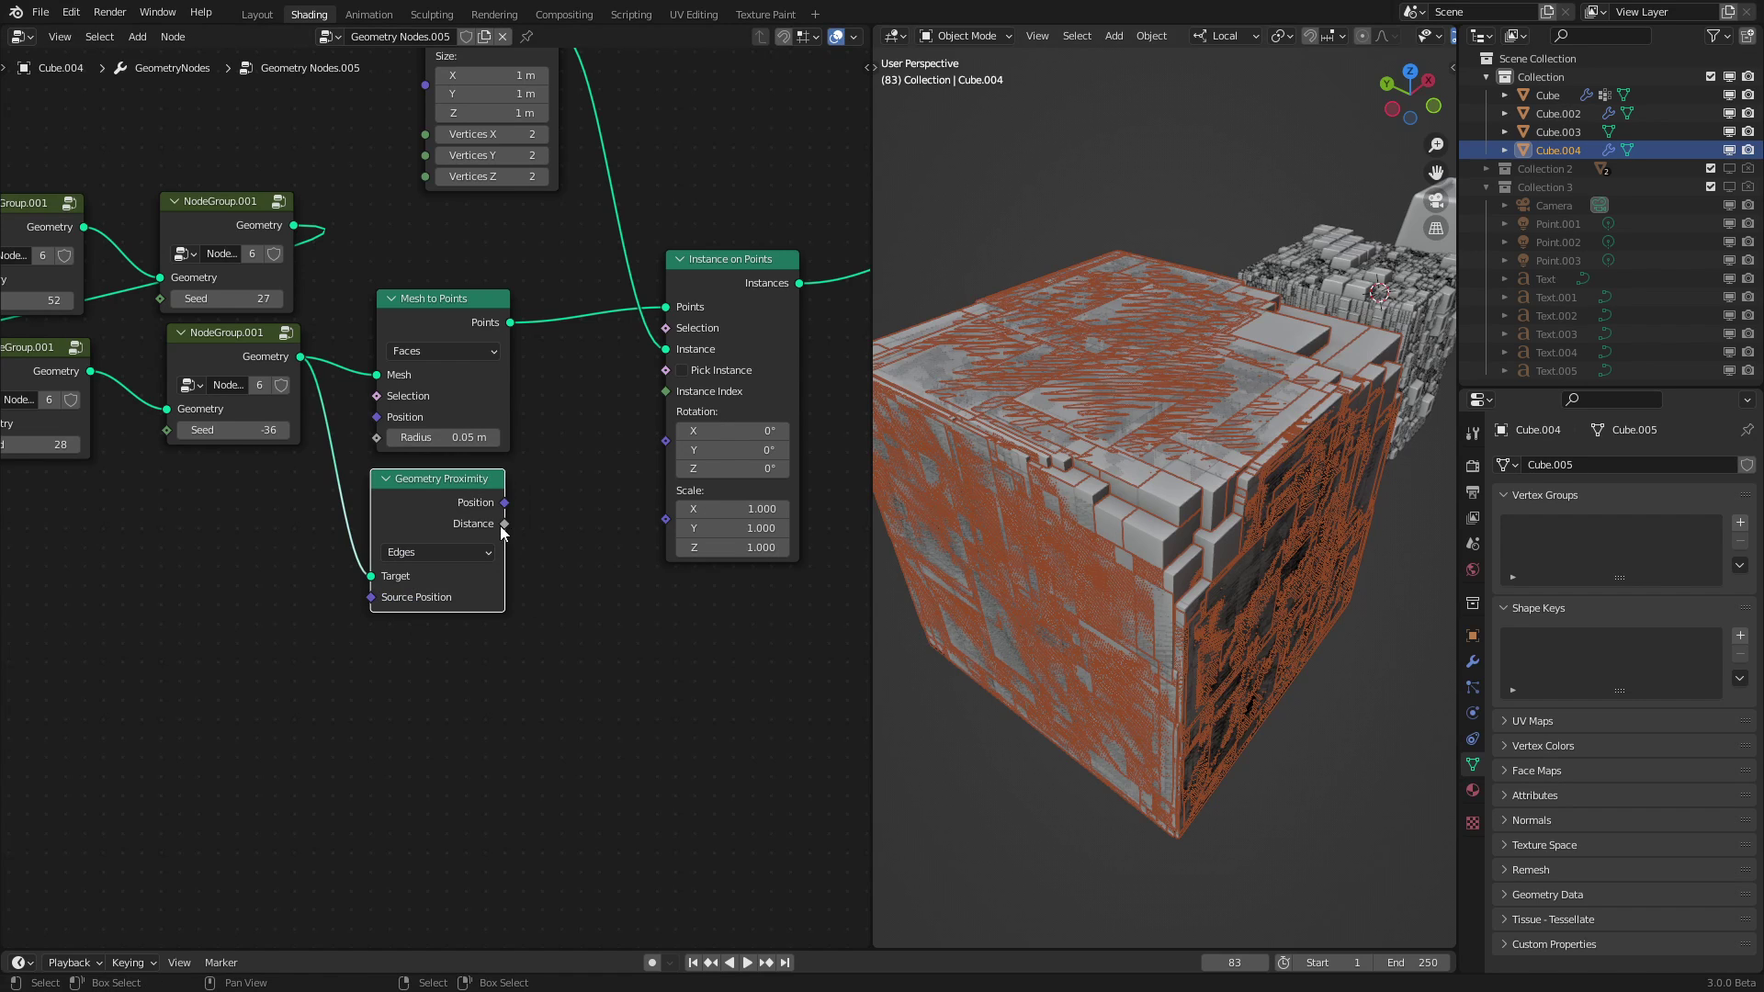
drag(502, 526, 667, 517)
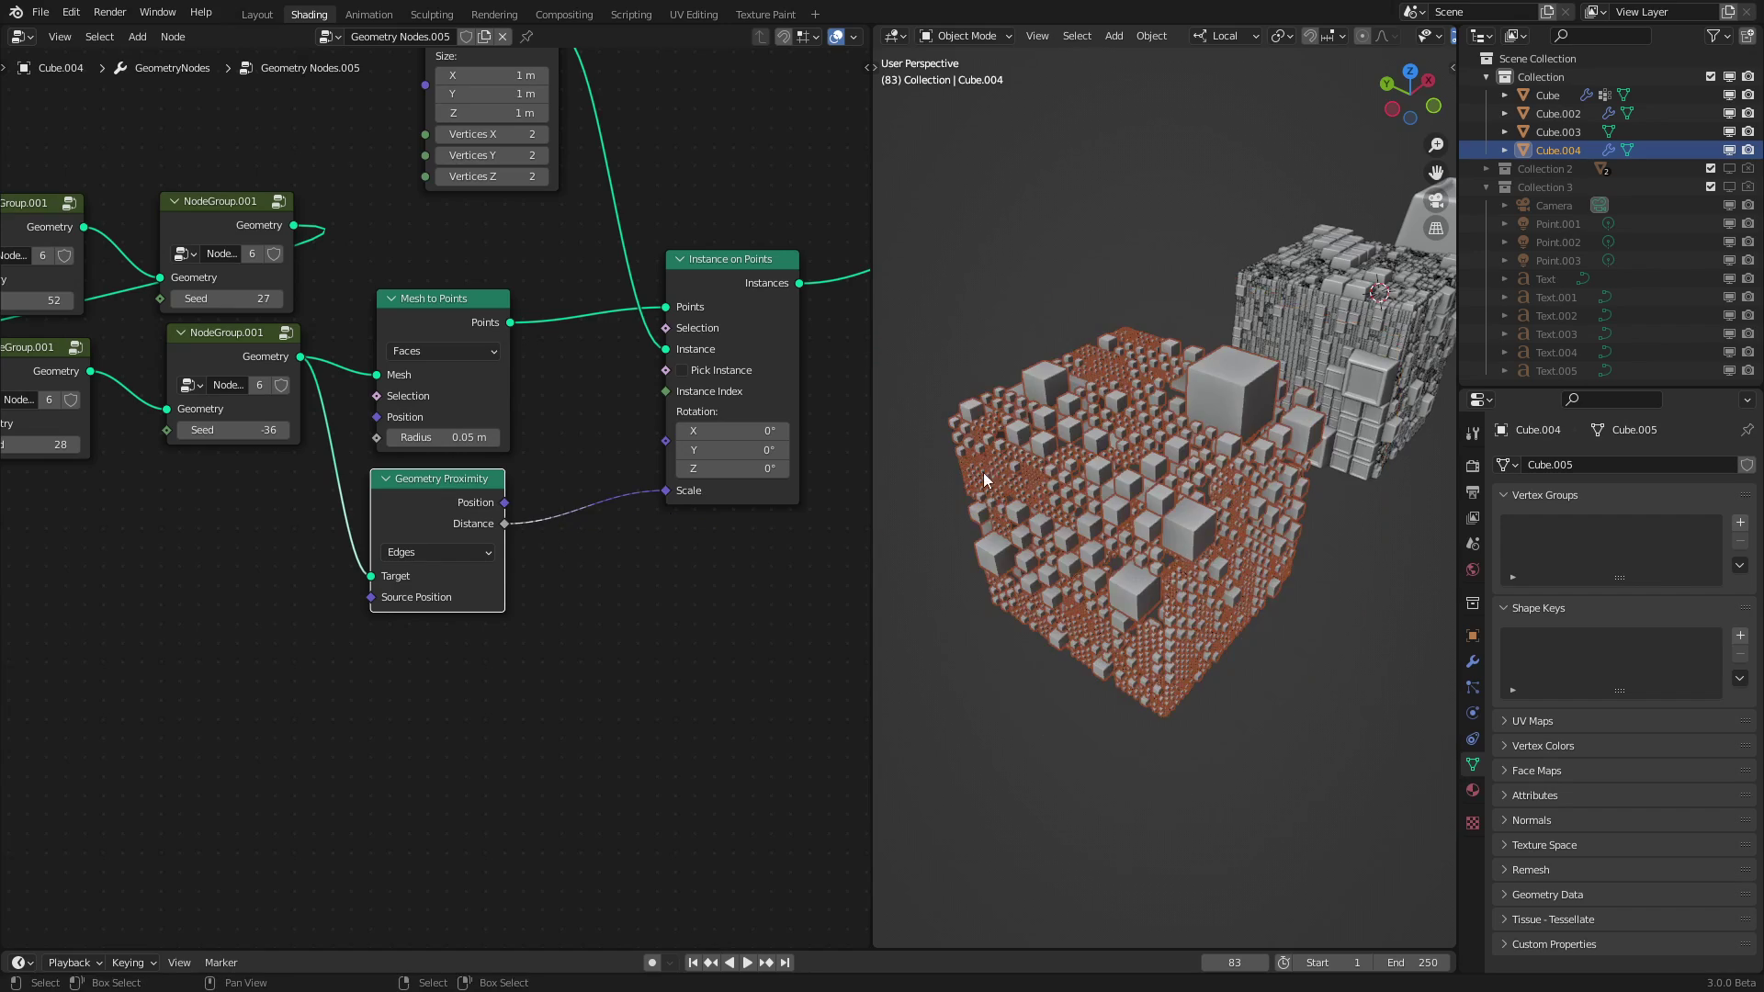
scroll(983, 477, up, 3)
middle_drag(1084, 422, 1169, 438)
Set the Cube node's X, Y and Z size to 2 m.
middle_drag(468, 223, 453, 499)
scroll(453, 499, up, 3)
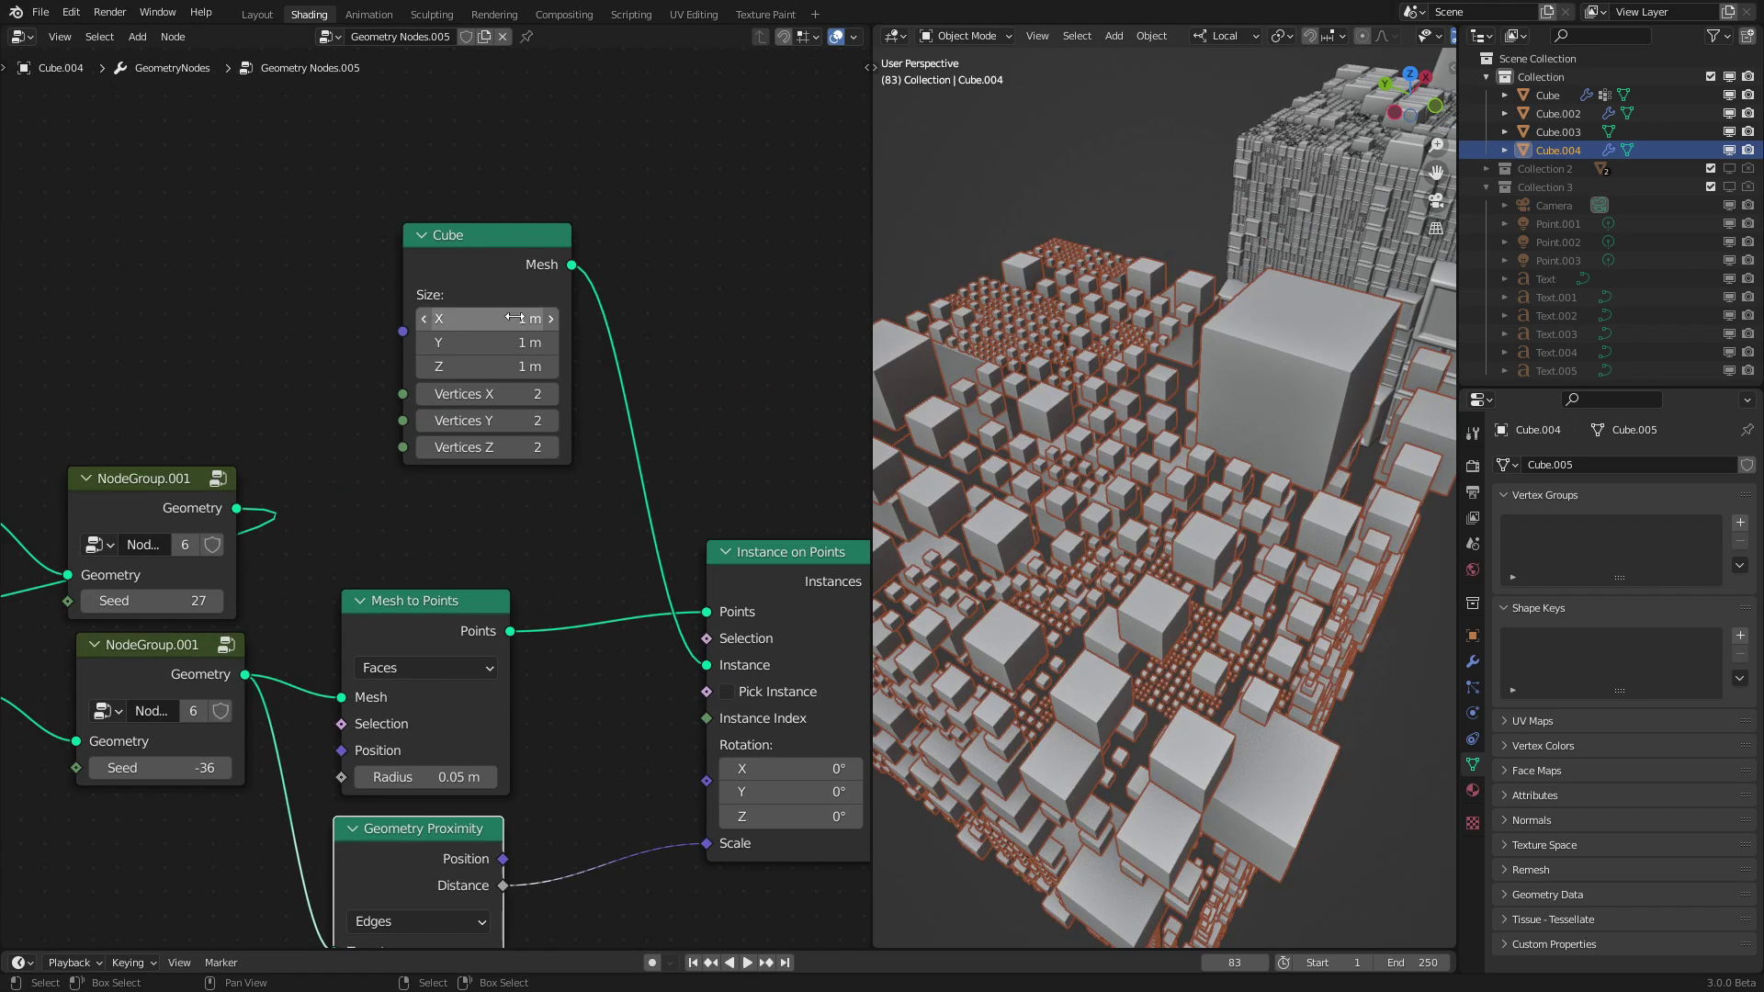
drag(517, 317, 517, 366)
key(Return)
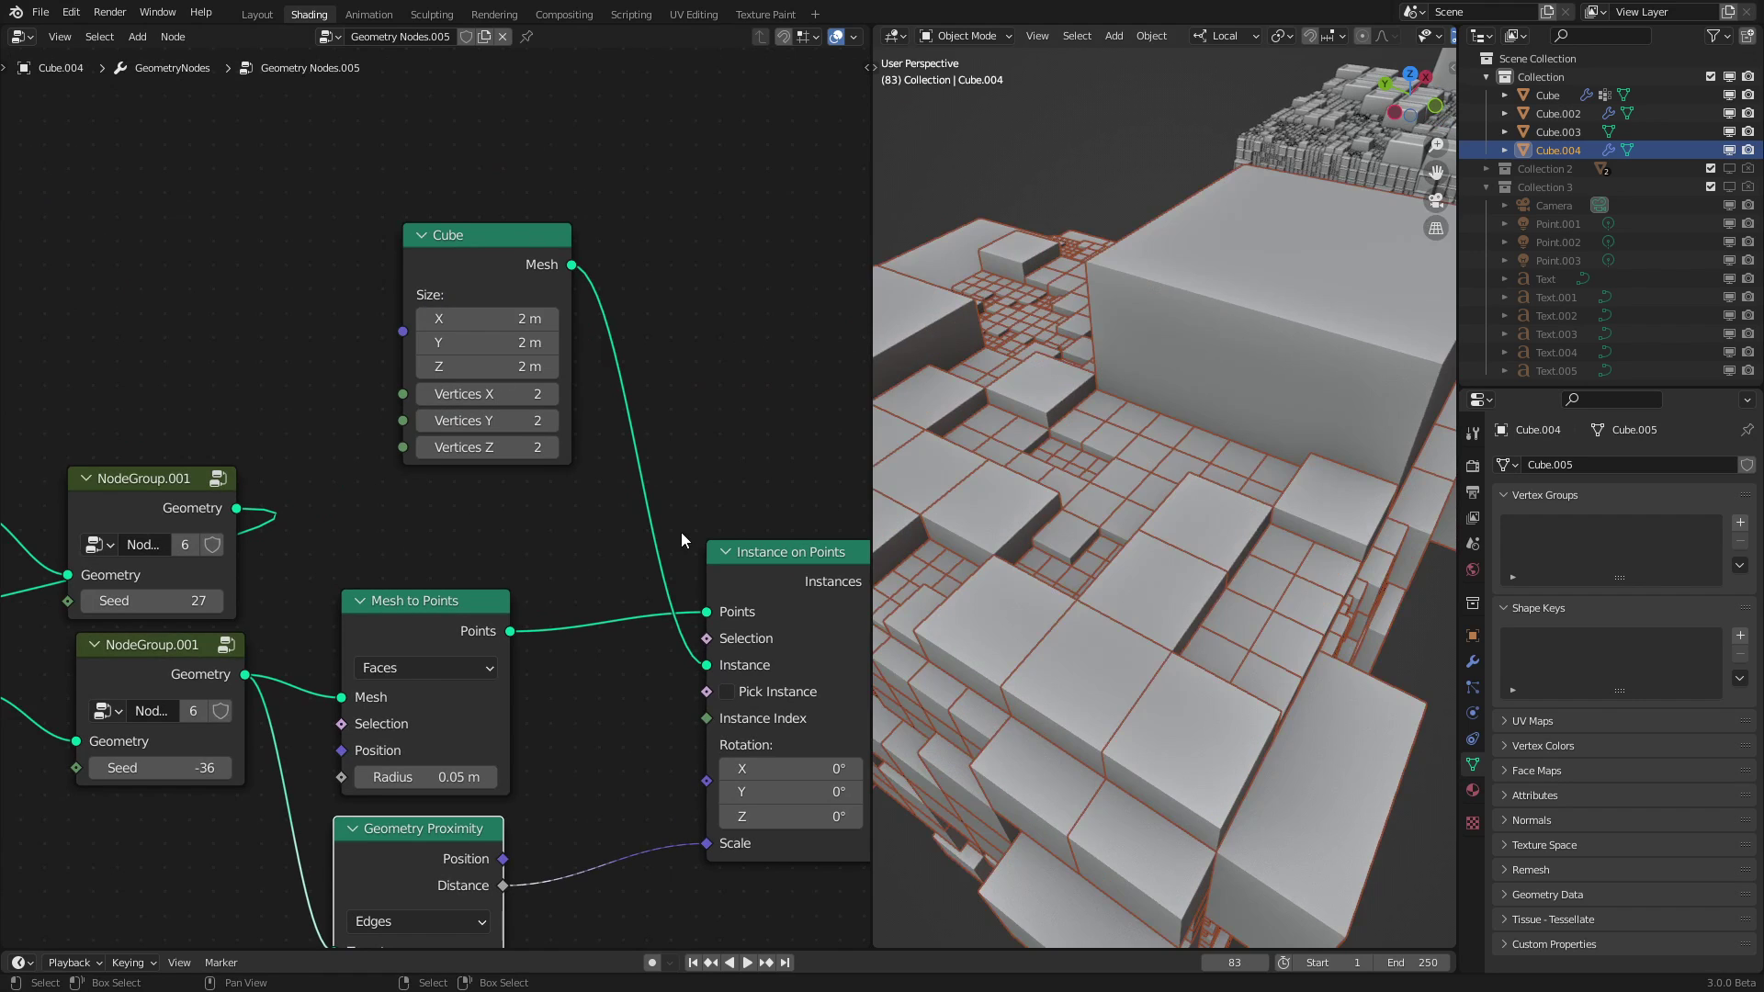
Add a new cube mesh object to the scene and move it -7 m along its local X axis.
scroll(1264, 520, down, 3)
middle_drag(1264, 518, 1146, 416)
scroll(1182, 494, down, 2)
key(shift+a)
mouse_move(1146, 416)
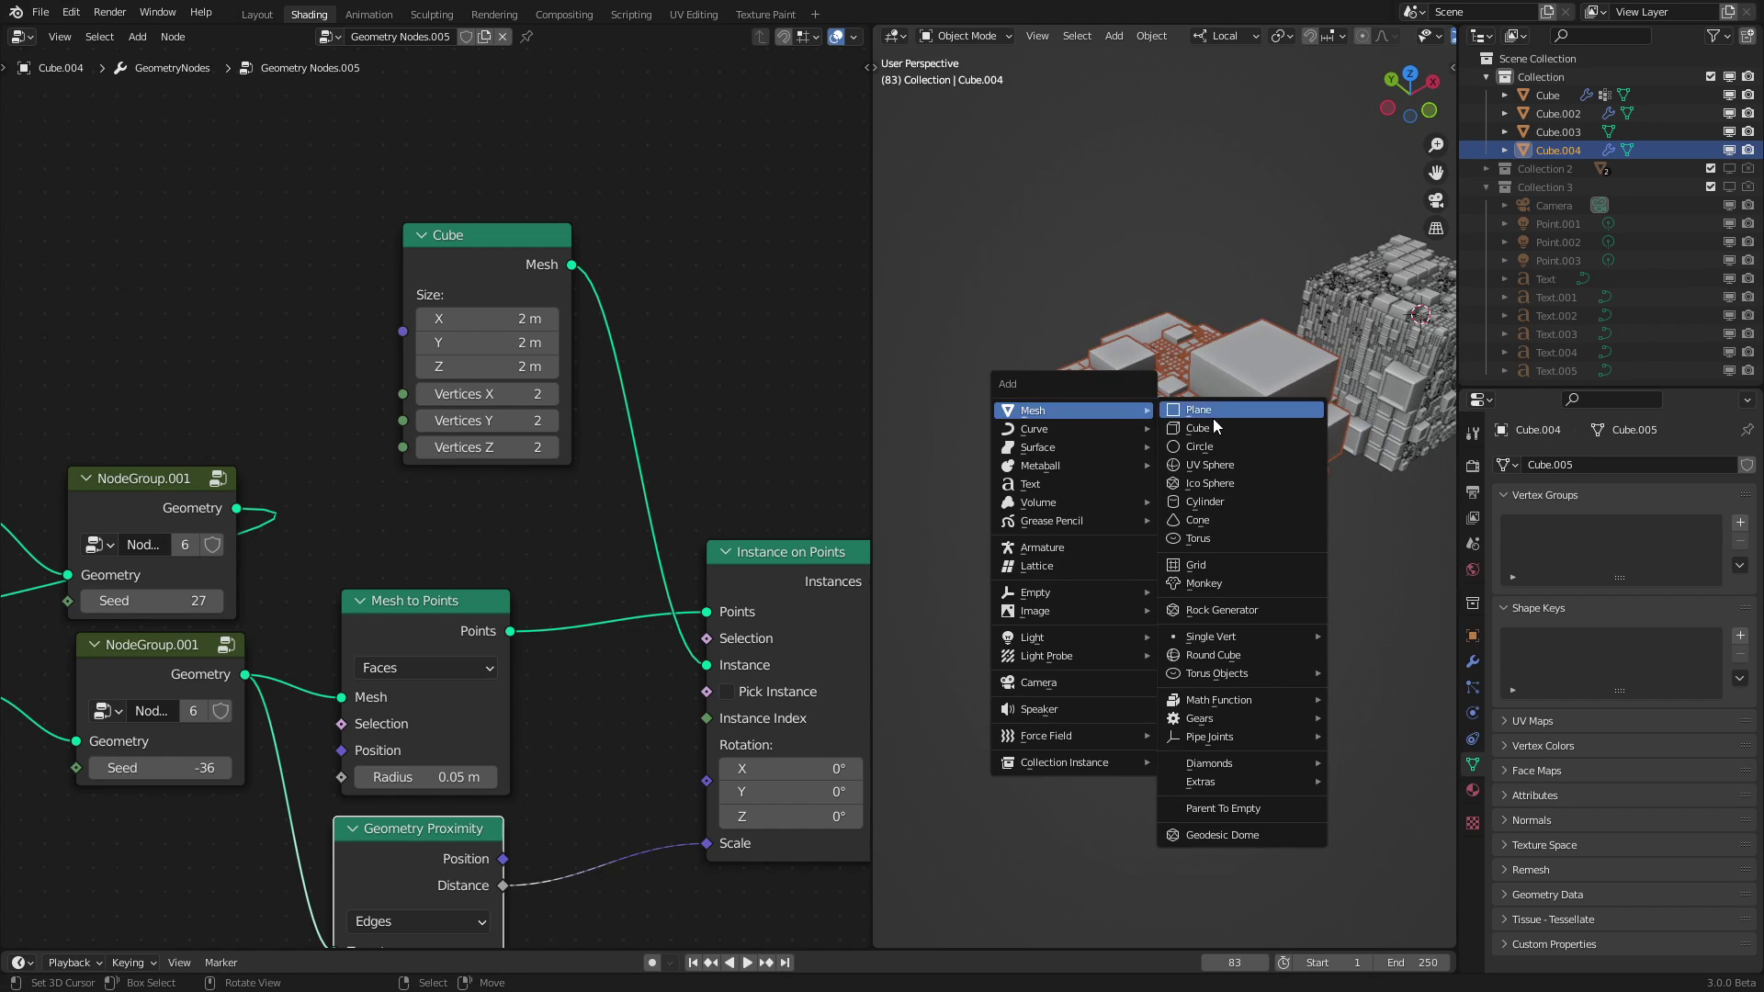
click(1214, 421)
key(g)
key(x)
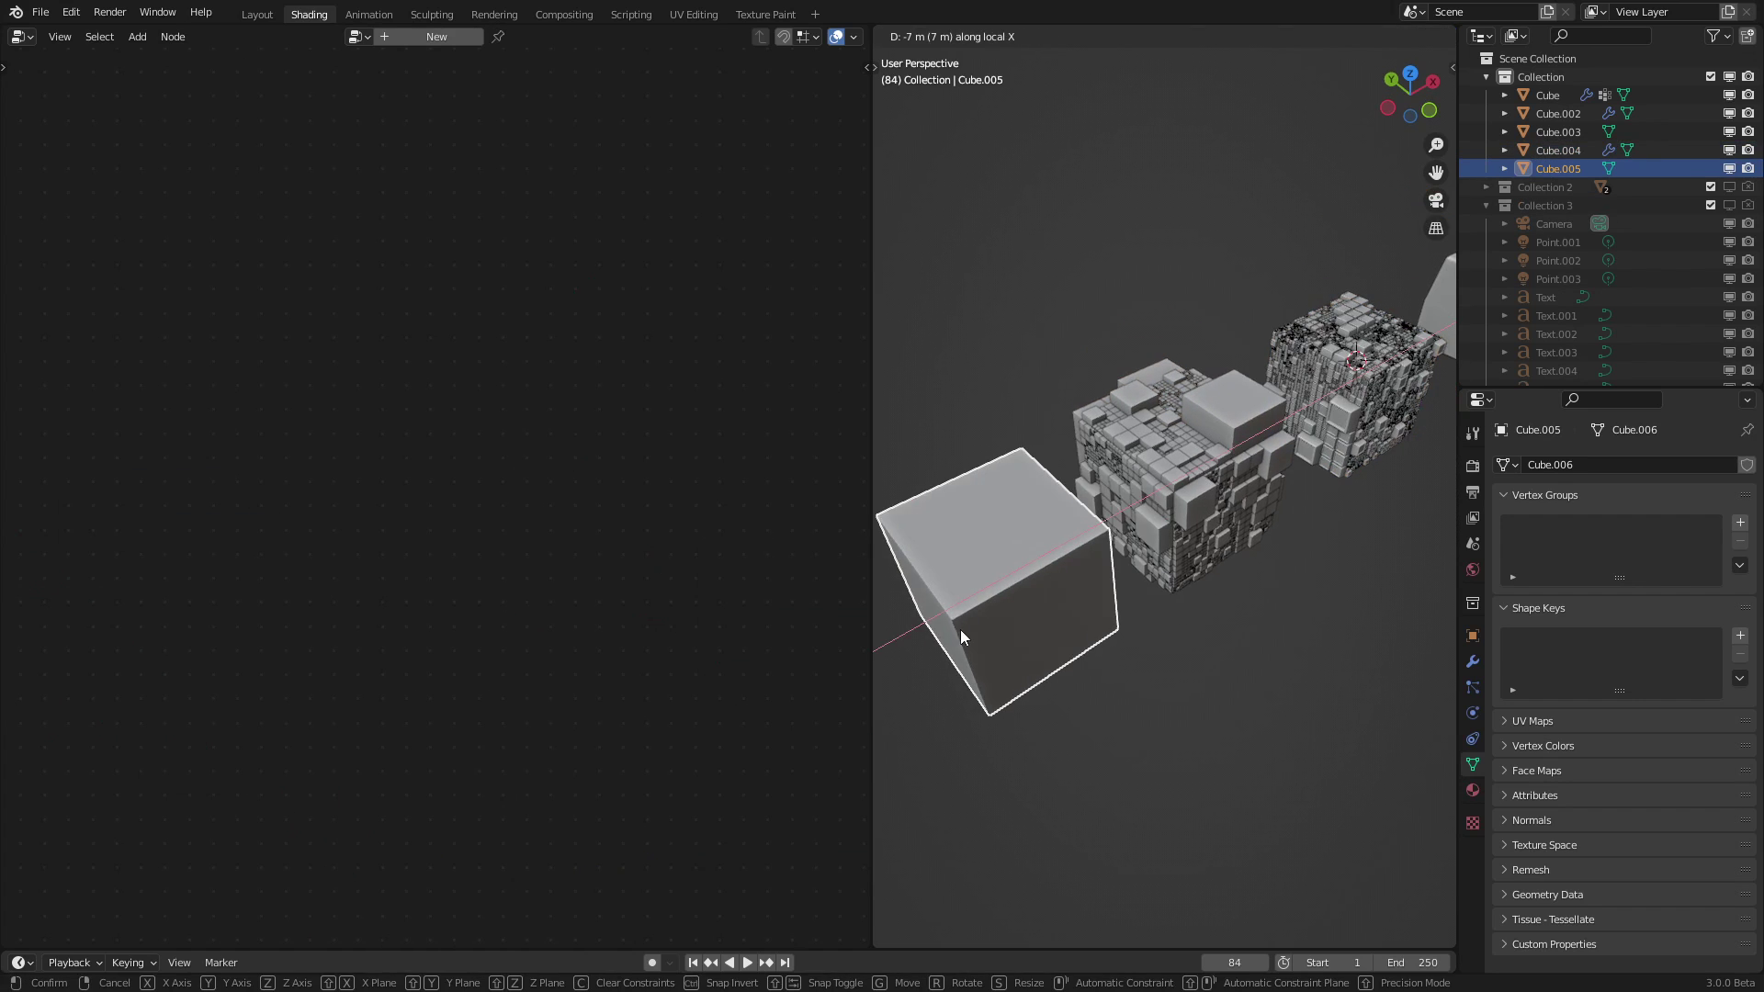
click(961, 630)
In Edit Mode, cut a horizontal edge loop around the new cube's middle and scale down its top face.
key(KP_Decimal)
key(Tab)
key(ctrl+r)
click(1191, 547)
key(3)
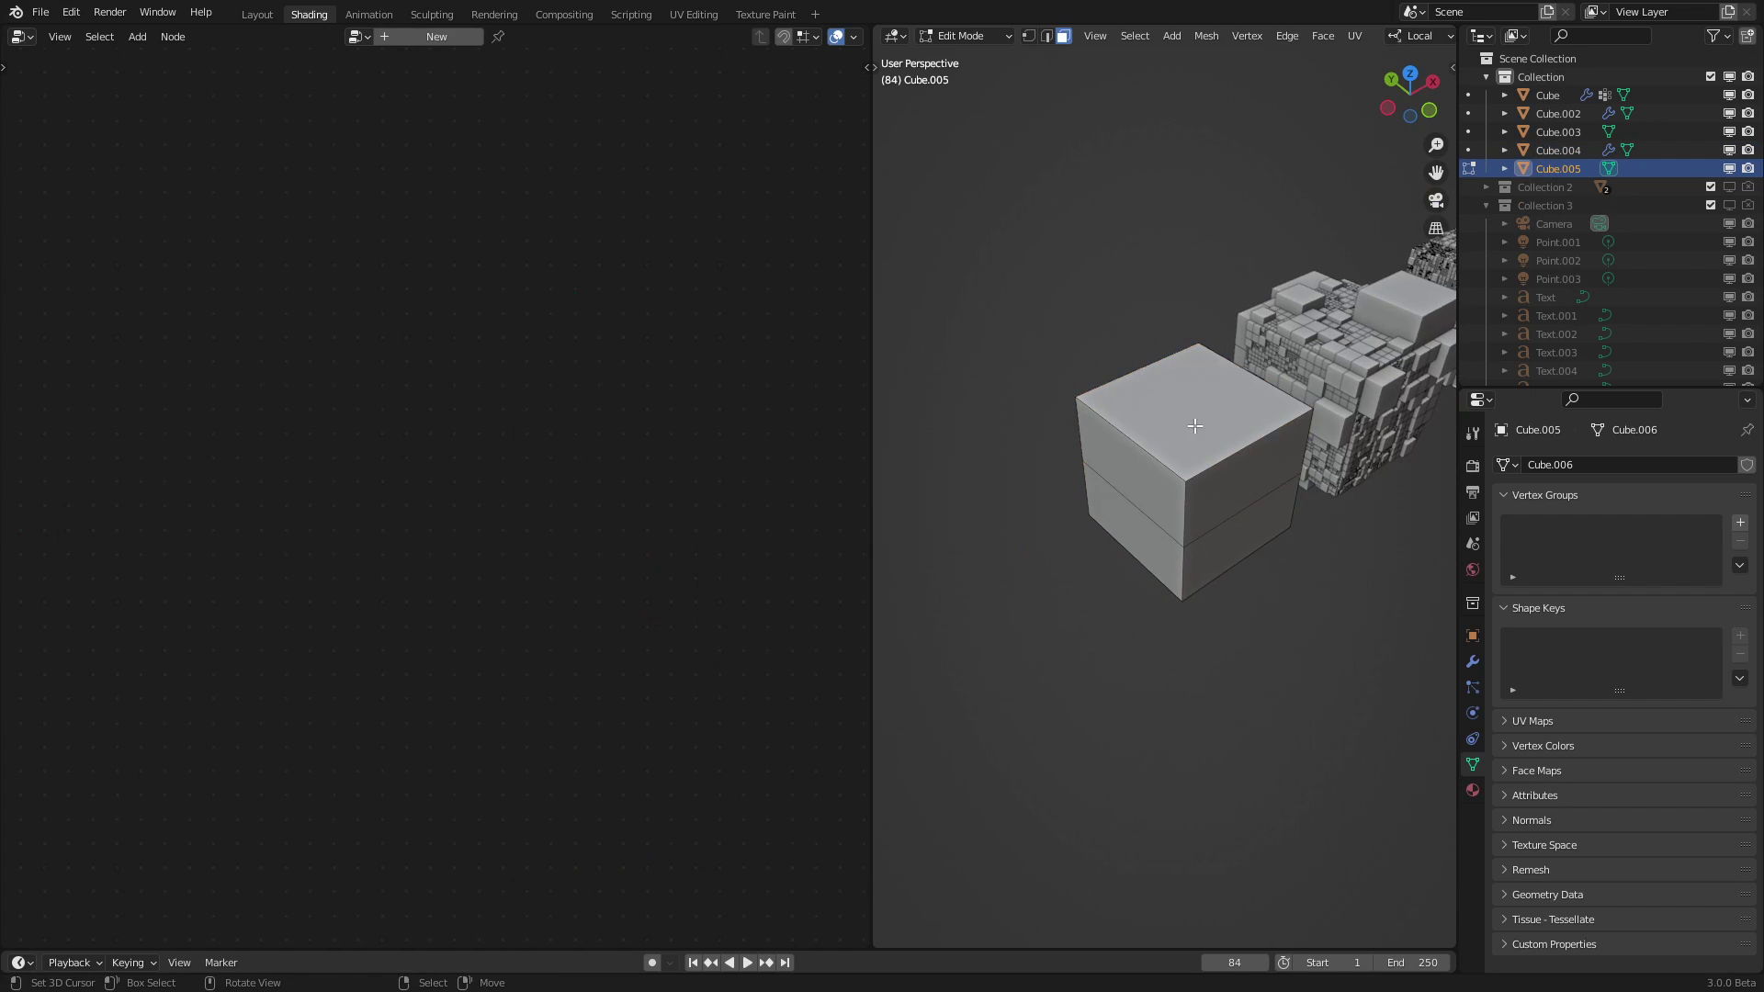
right_click(1197, 425)
key(s)
click(1290, 538)
shift+middle_drag(1287, 452, 1162, 552)
Return to Object Mode and move the tapered cube farther from the block cubes along its local X axis.
key(Tab)
scroll(1172, 531, down, 4)
key(g)
key(x)
click(1079, 587)
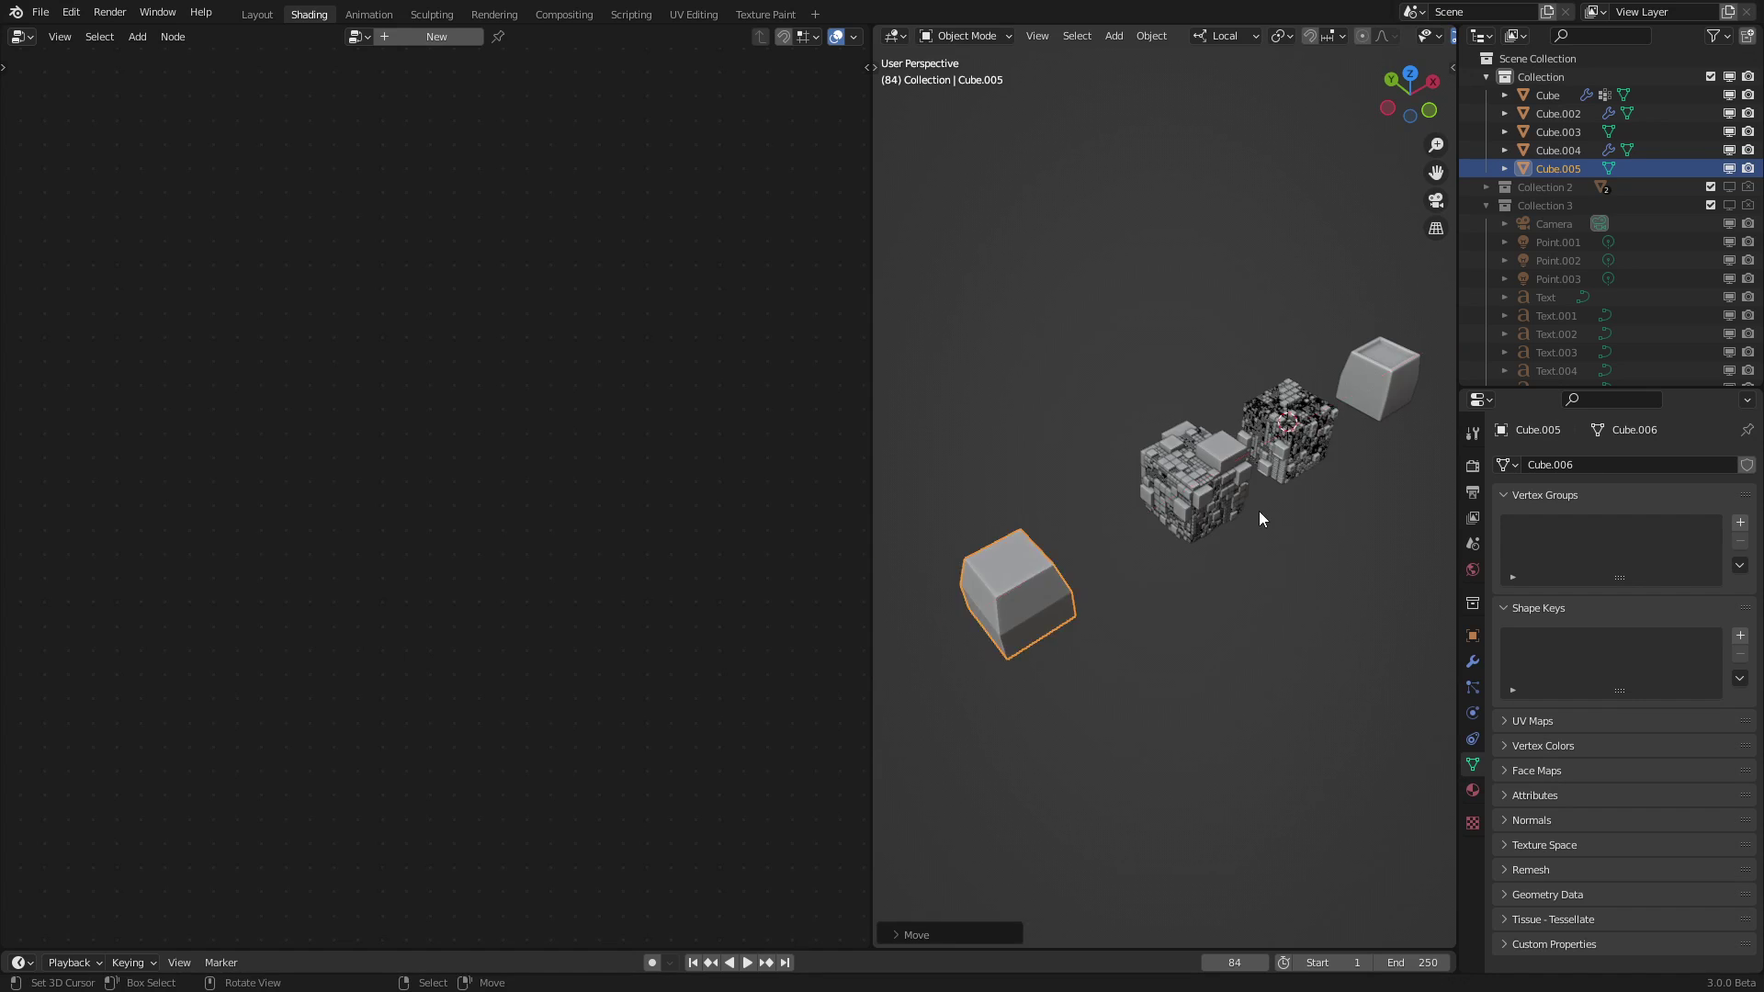
Bring the tapered cube into the block cube's geometry nodes as an Object Info node and connect its Geometry to Instance on Points' Instance input.
click(1259, 509)
key(KP_Decimal)
scroll(1089, 546, down, 2)
shift+middle_drag(1089, 546, 1259, 471)
right_click(1007, 592)
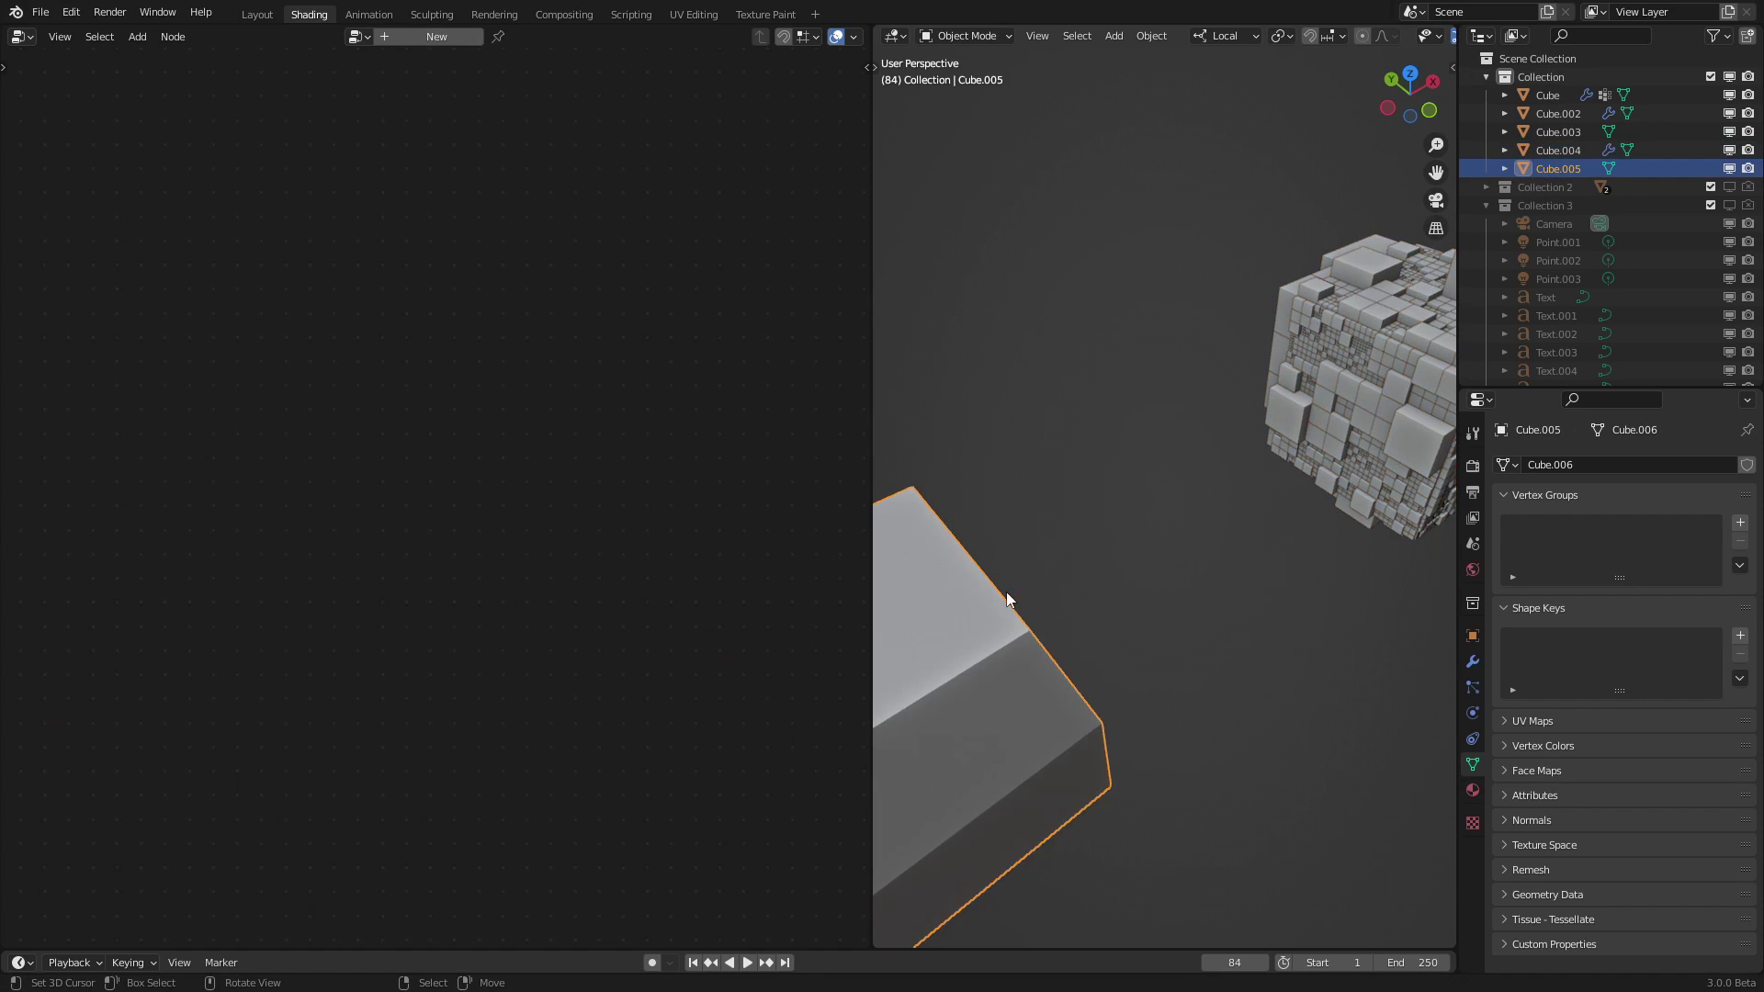
right_click(1309, 395)
drag(1537, 169, 704, 286)
scroll(713, 386, down, 2)
middle_drag(714, 394, 541, 368)
drag(540, 367, 479, 613)
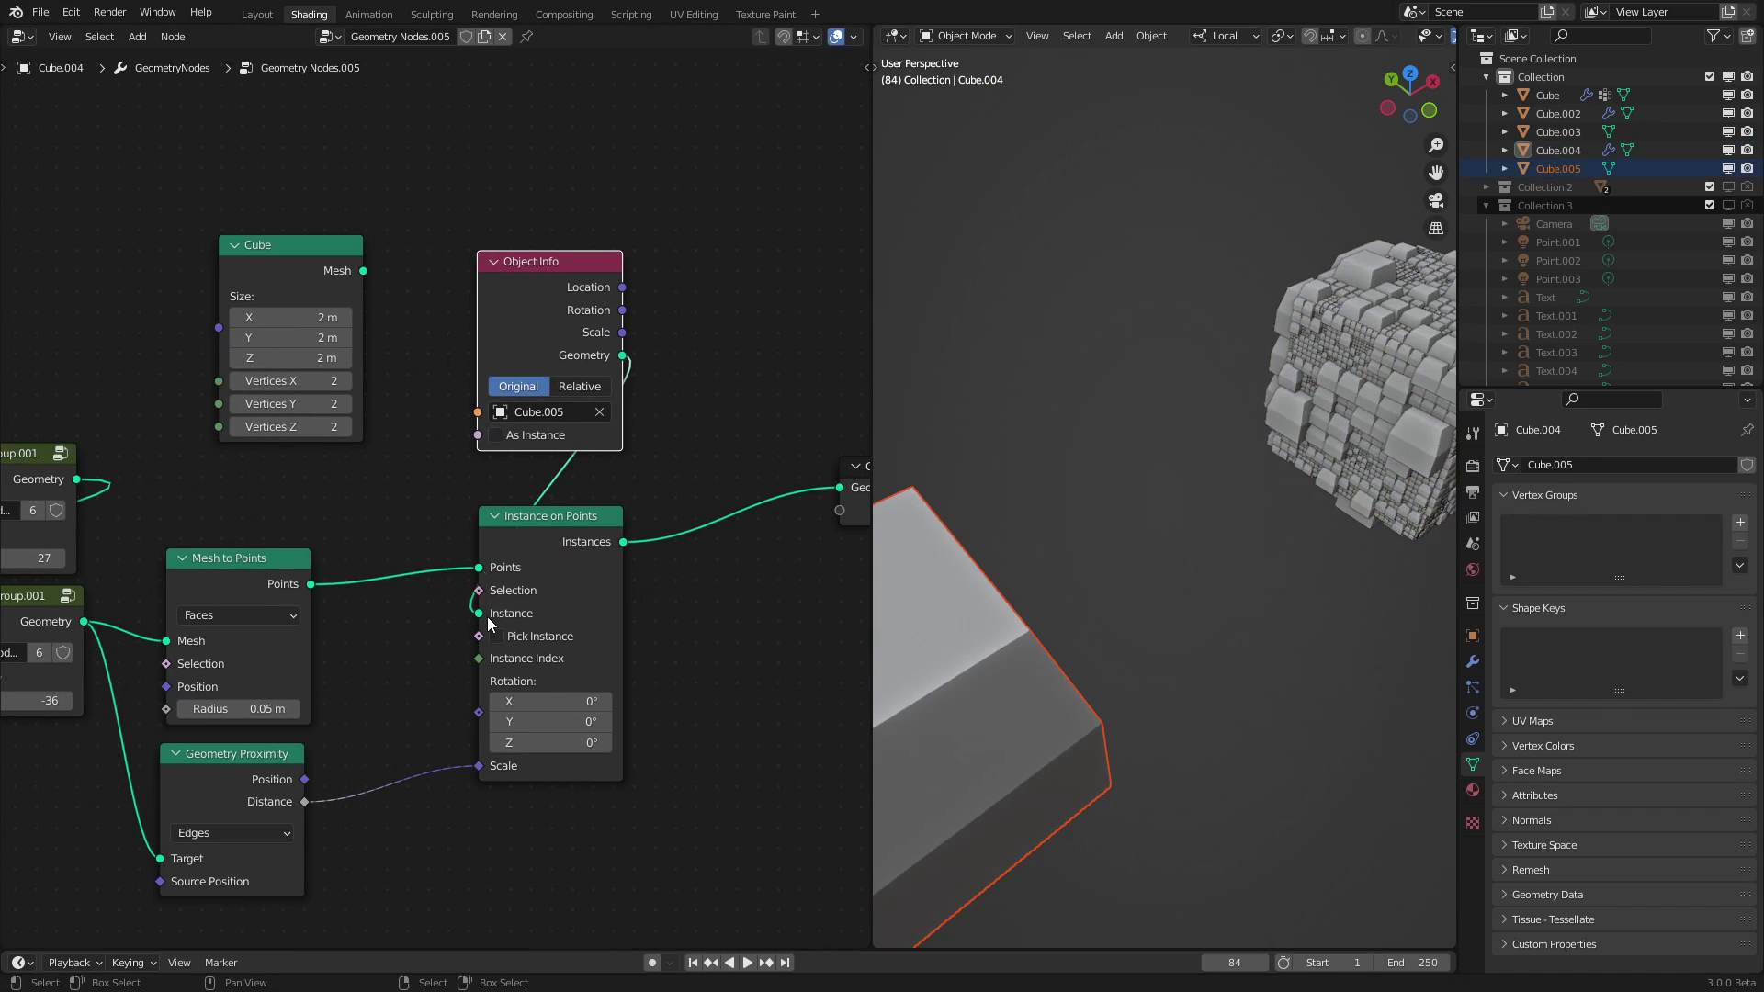
Delete the unused Cube primitive node and inspect the tapered instances on the block cube.
click(306, 274)
key(x)
middle_drag(1310, 533, 1120, 487)
scroll(1011, 531, up, 3)
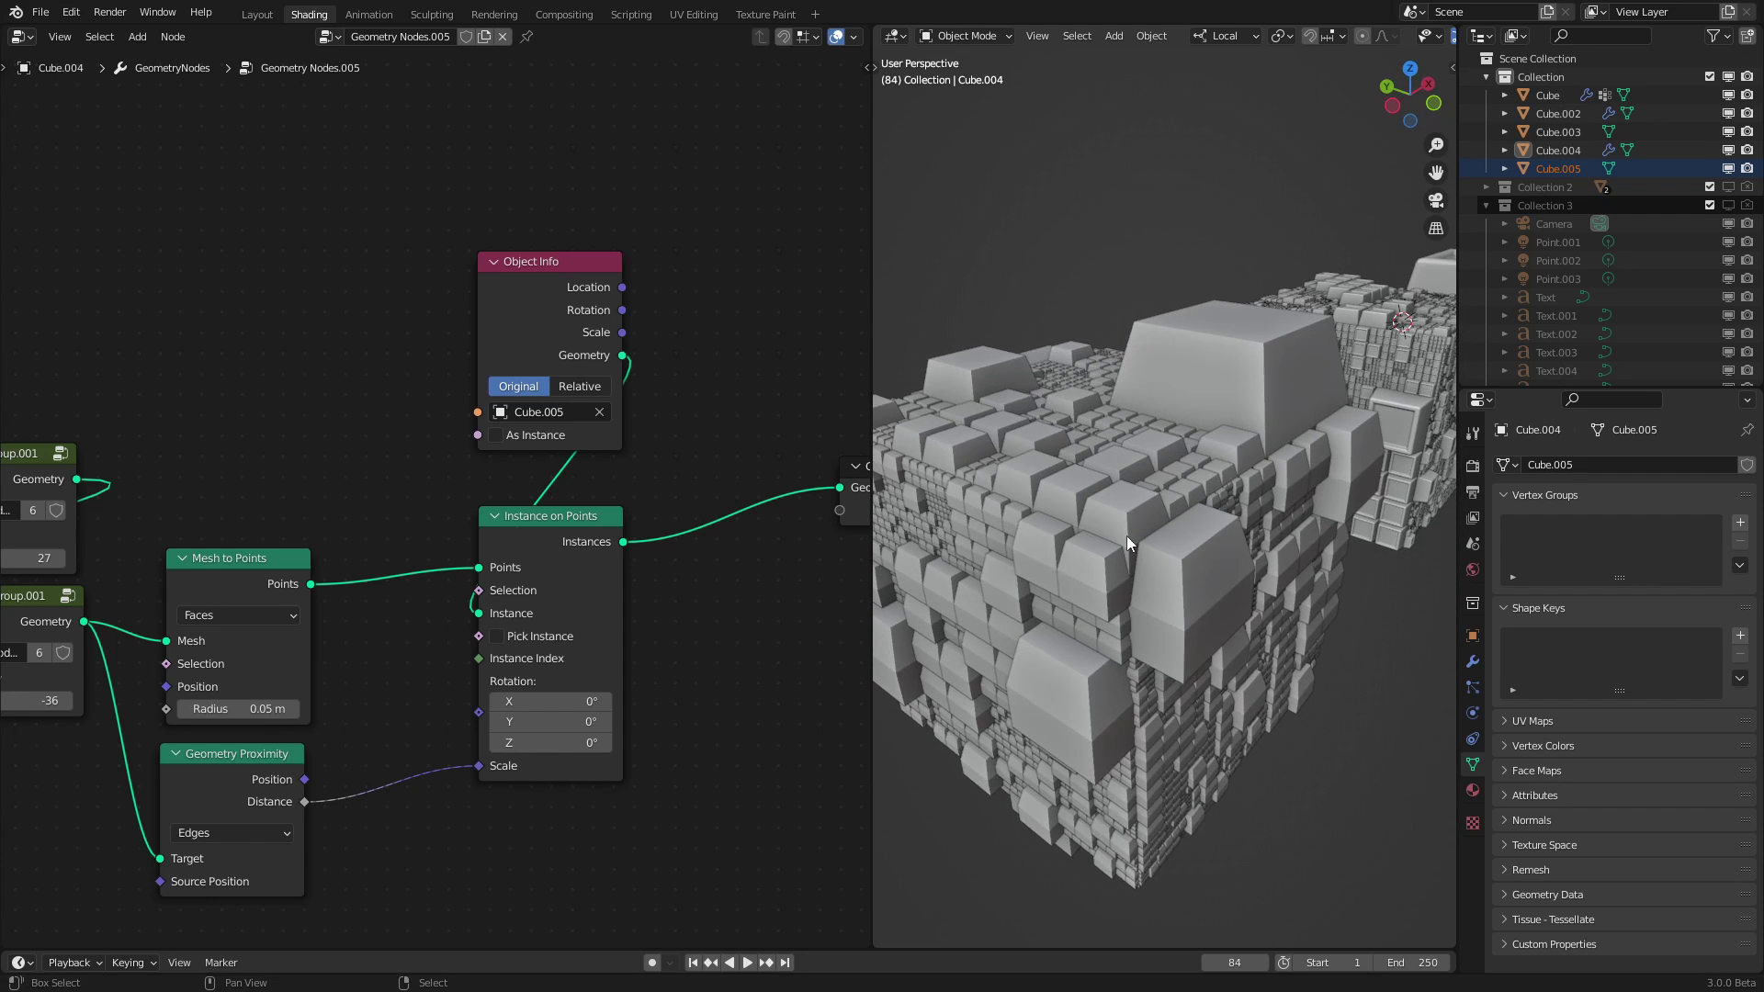
middle_drag(1126, 536, 1177, 482)
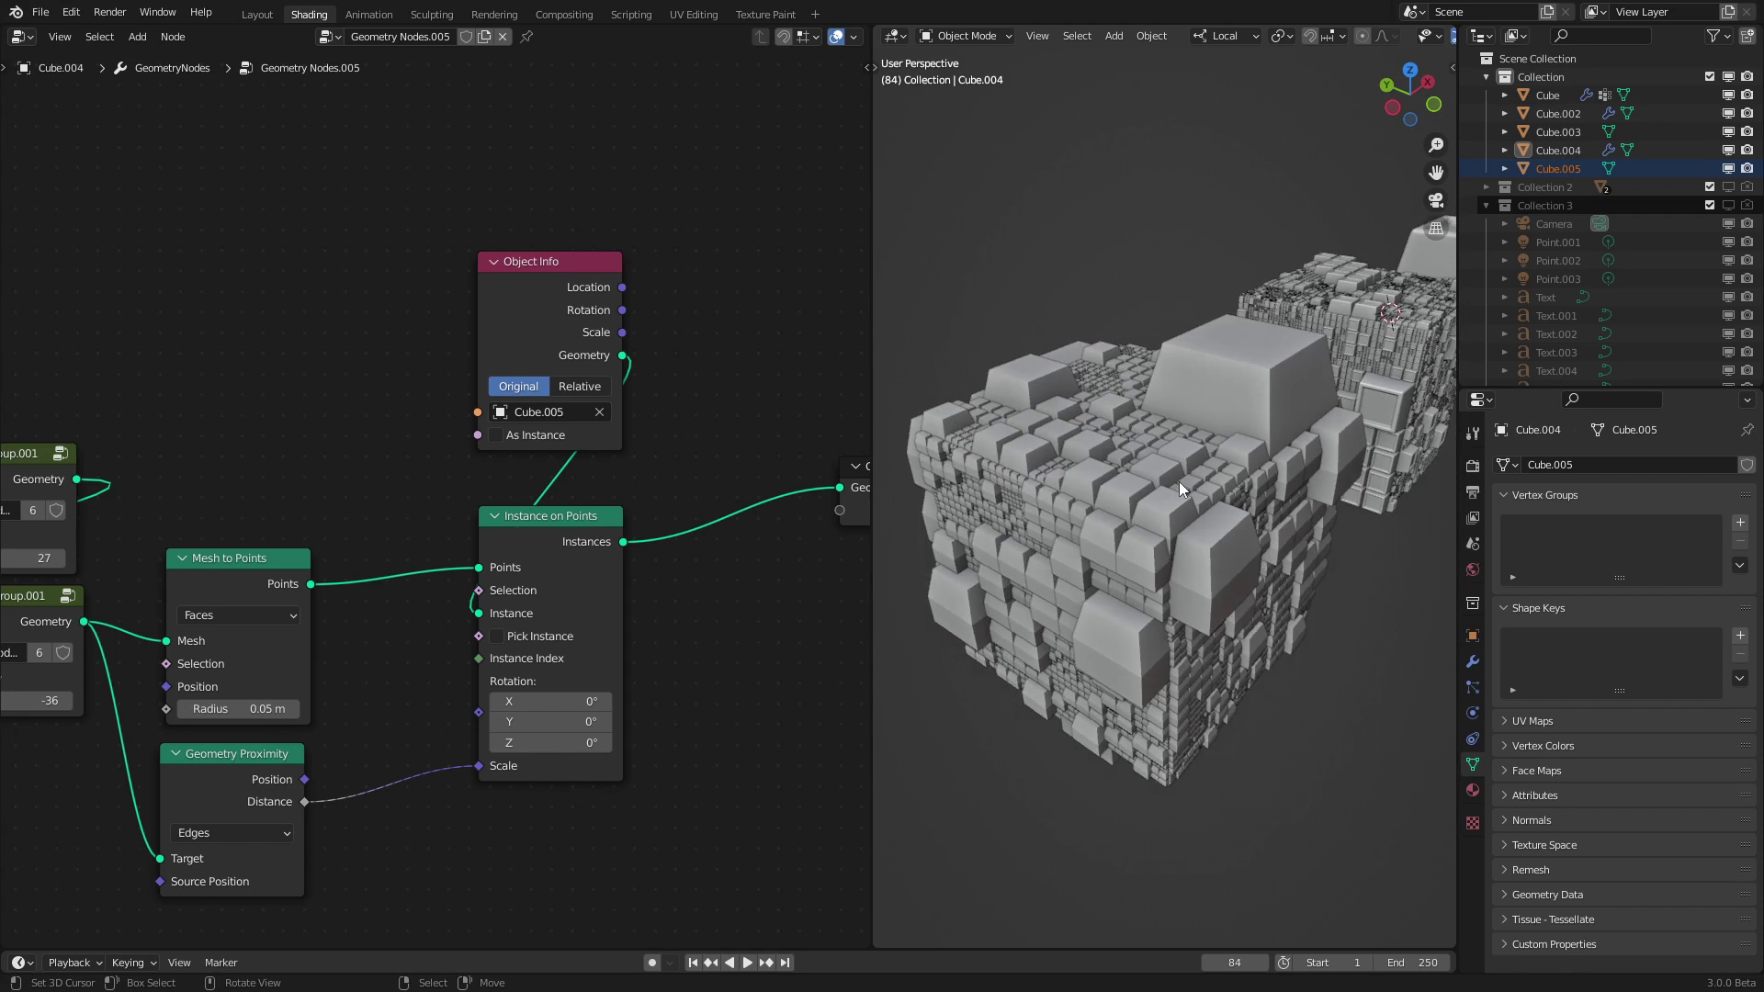
Add a Transfer Attribute node below the Geometry Proximity node.
middle_drag(272, 869, 499, 533)
key(shift+a)
mouse_move(499, 532)
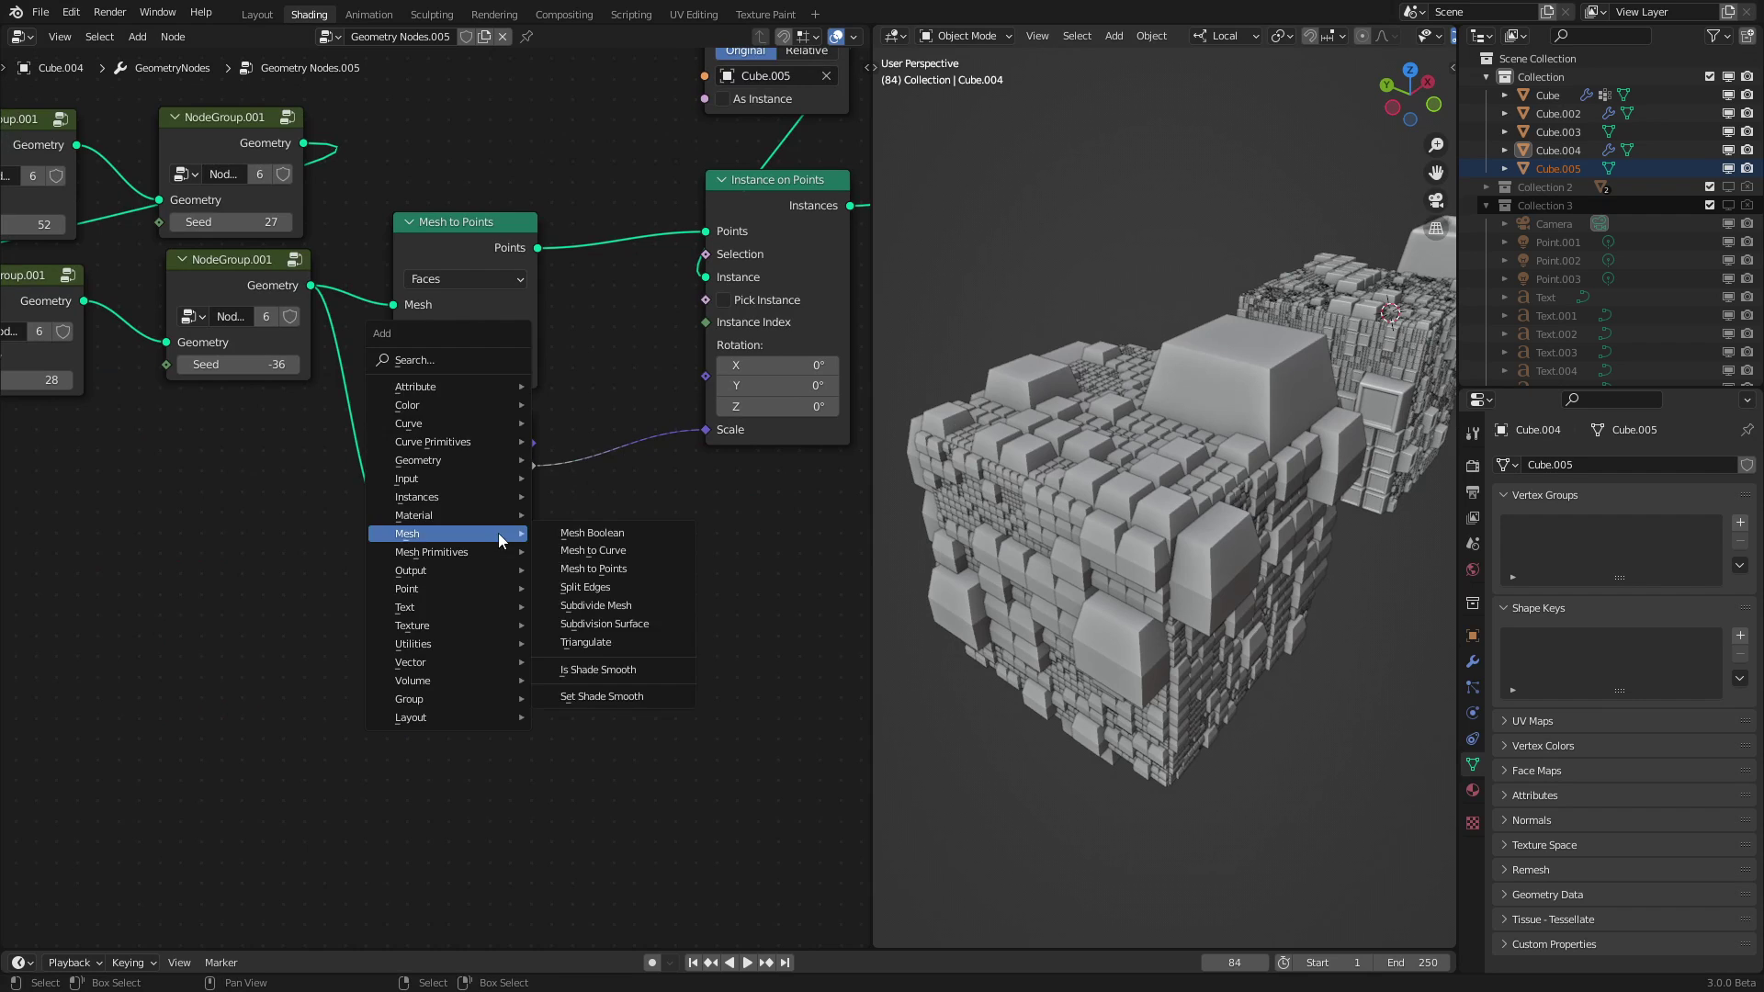
mouse_move(409, 391)
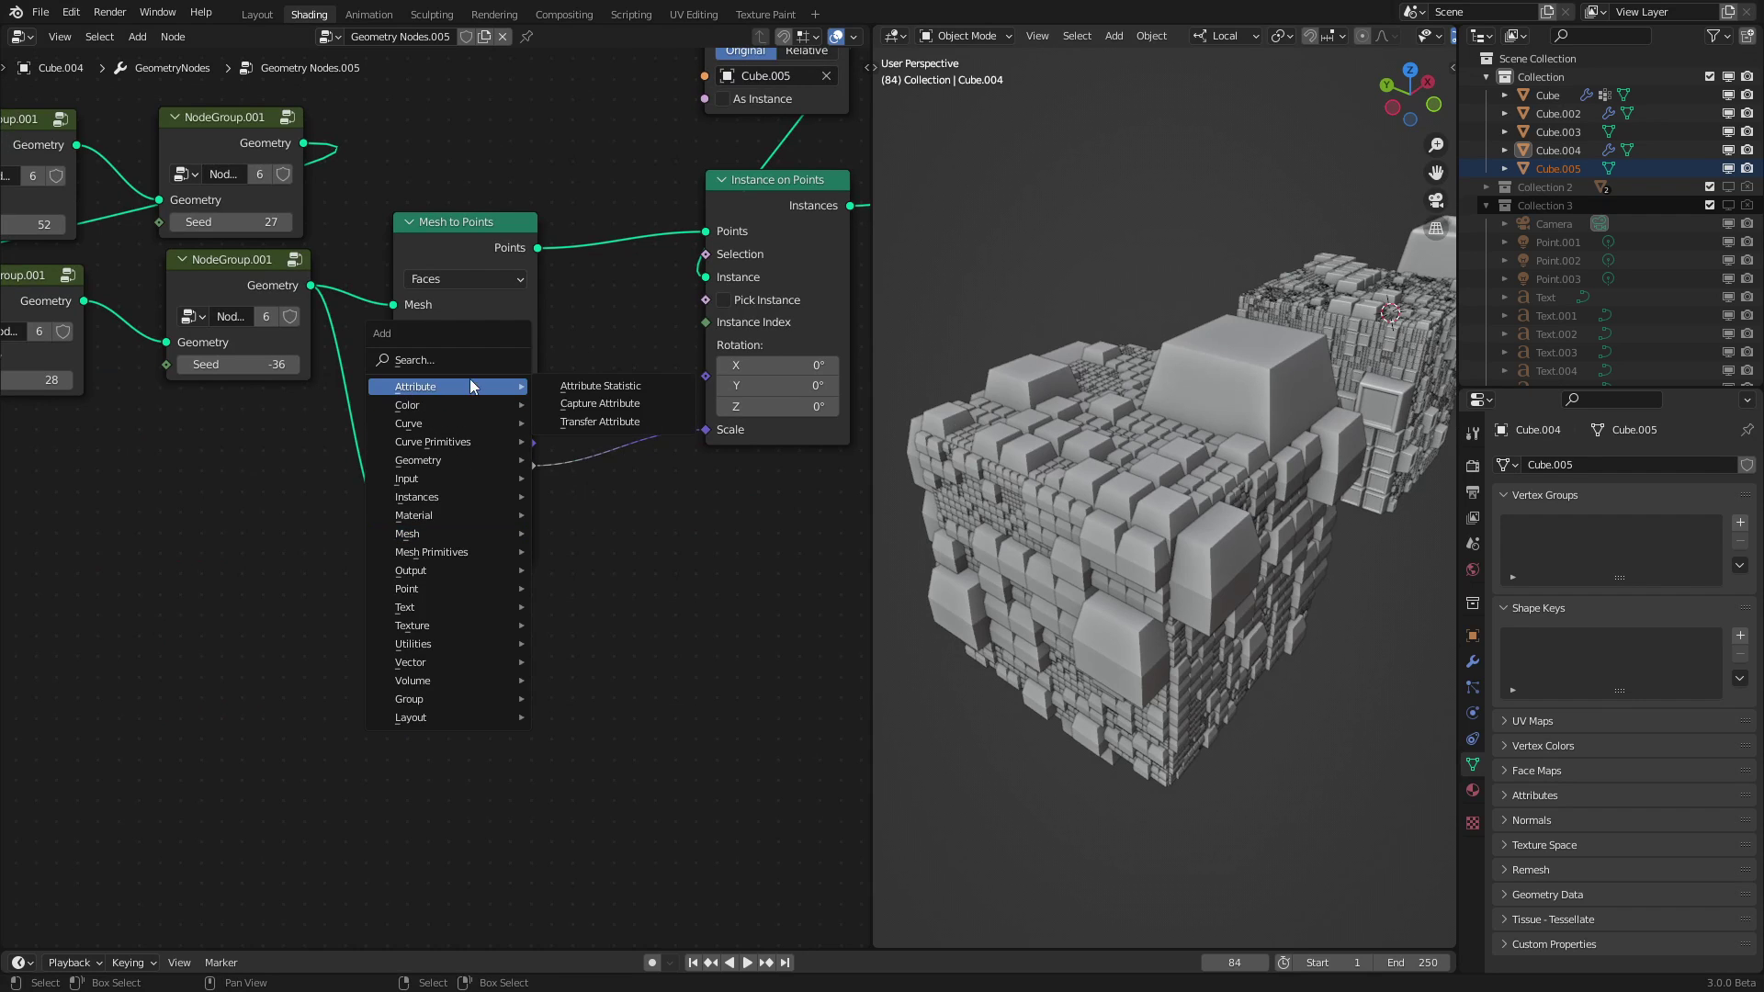
click(598, 419)
click(367, 625)
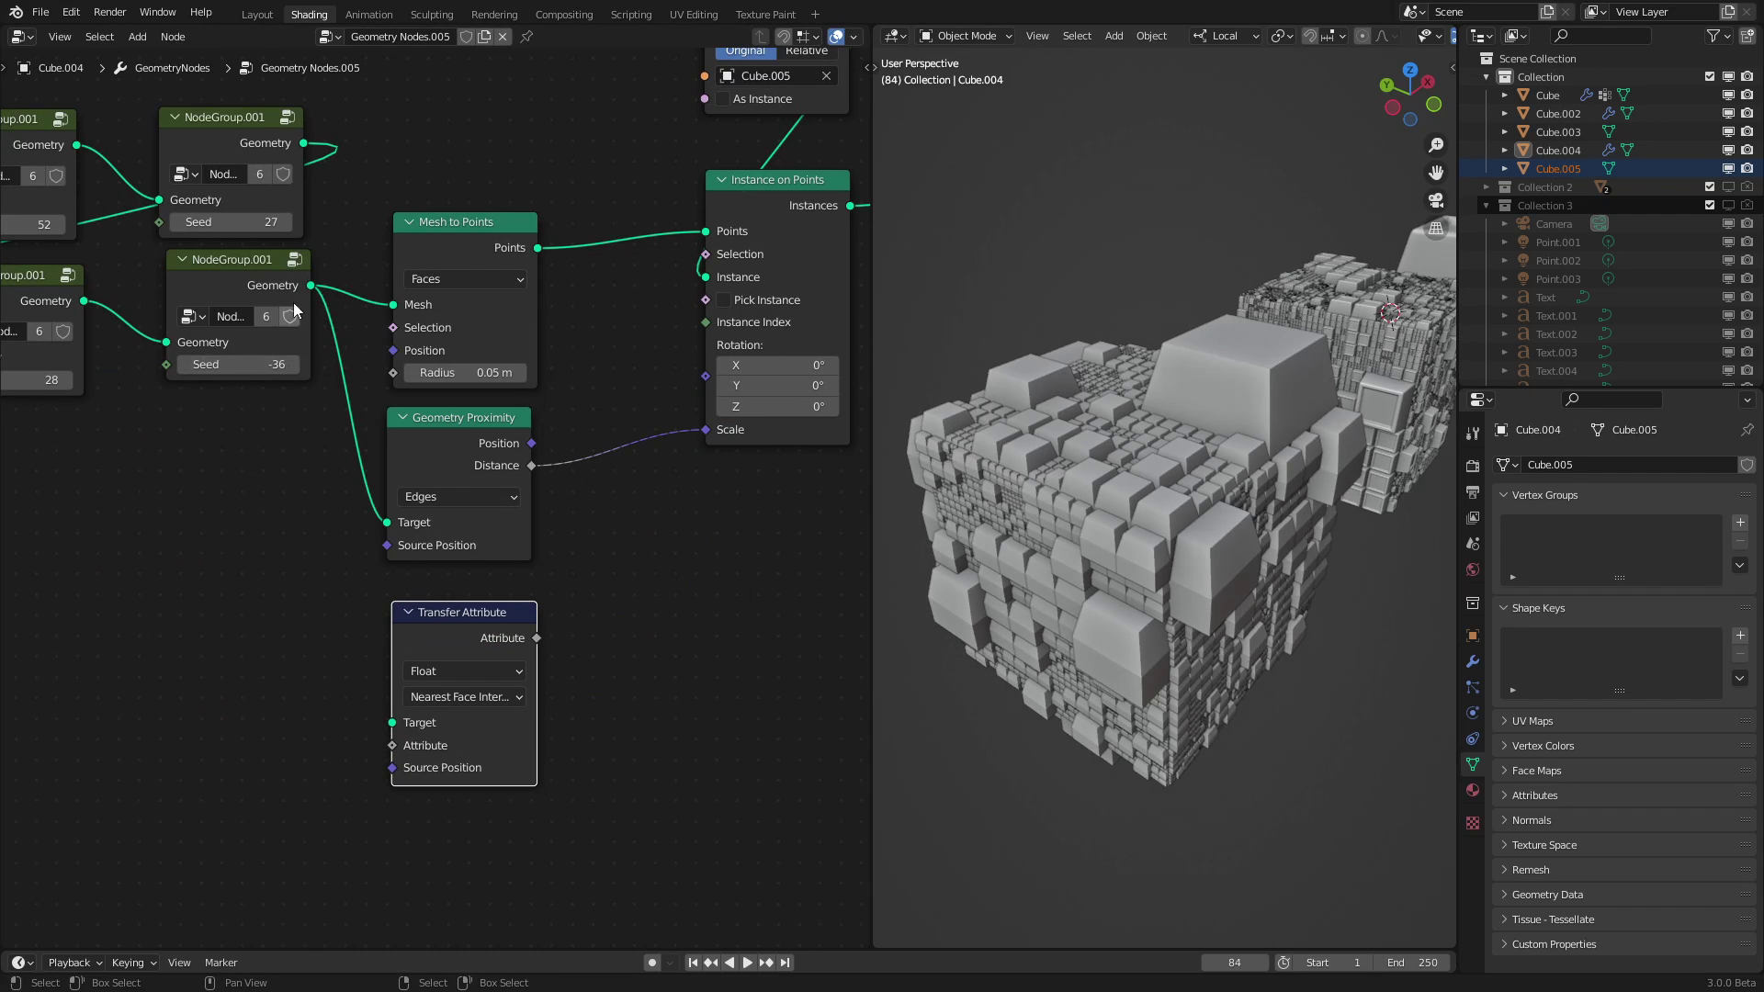
Connect the Geometry of the NodeGroup.001 with seed -36 to Transfer Attribute's Target and set the attribute data type to Vector.
drag(312, 285, 392, 723)
click(464, 696)
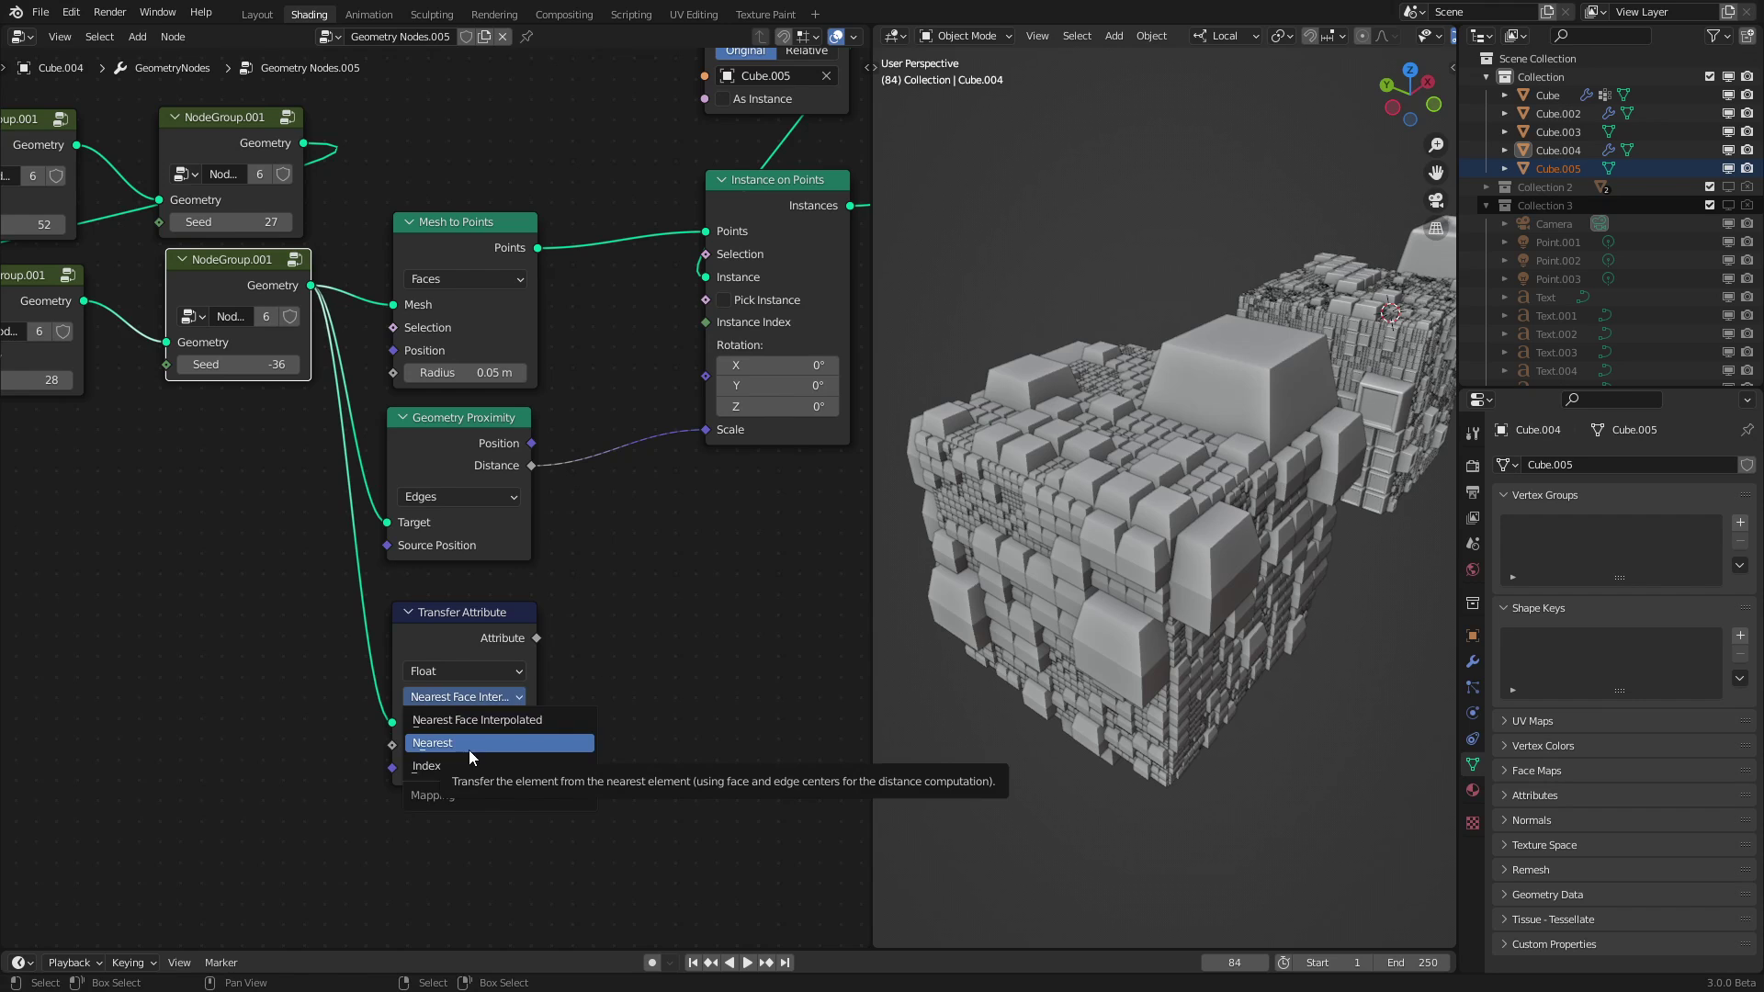
click(469, 748)
click(460, 671)
click(455, 742)
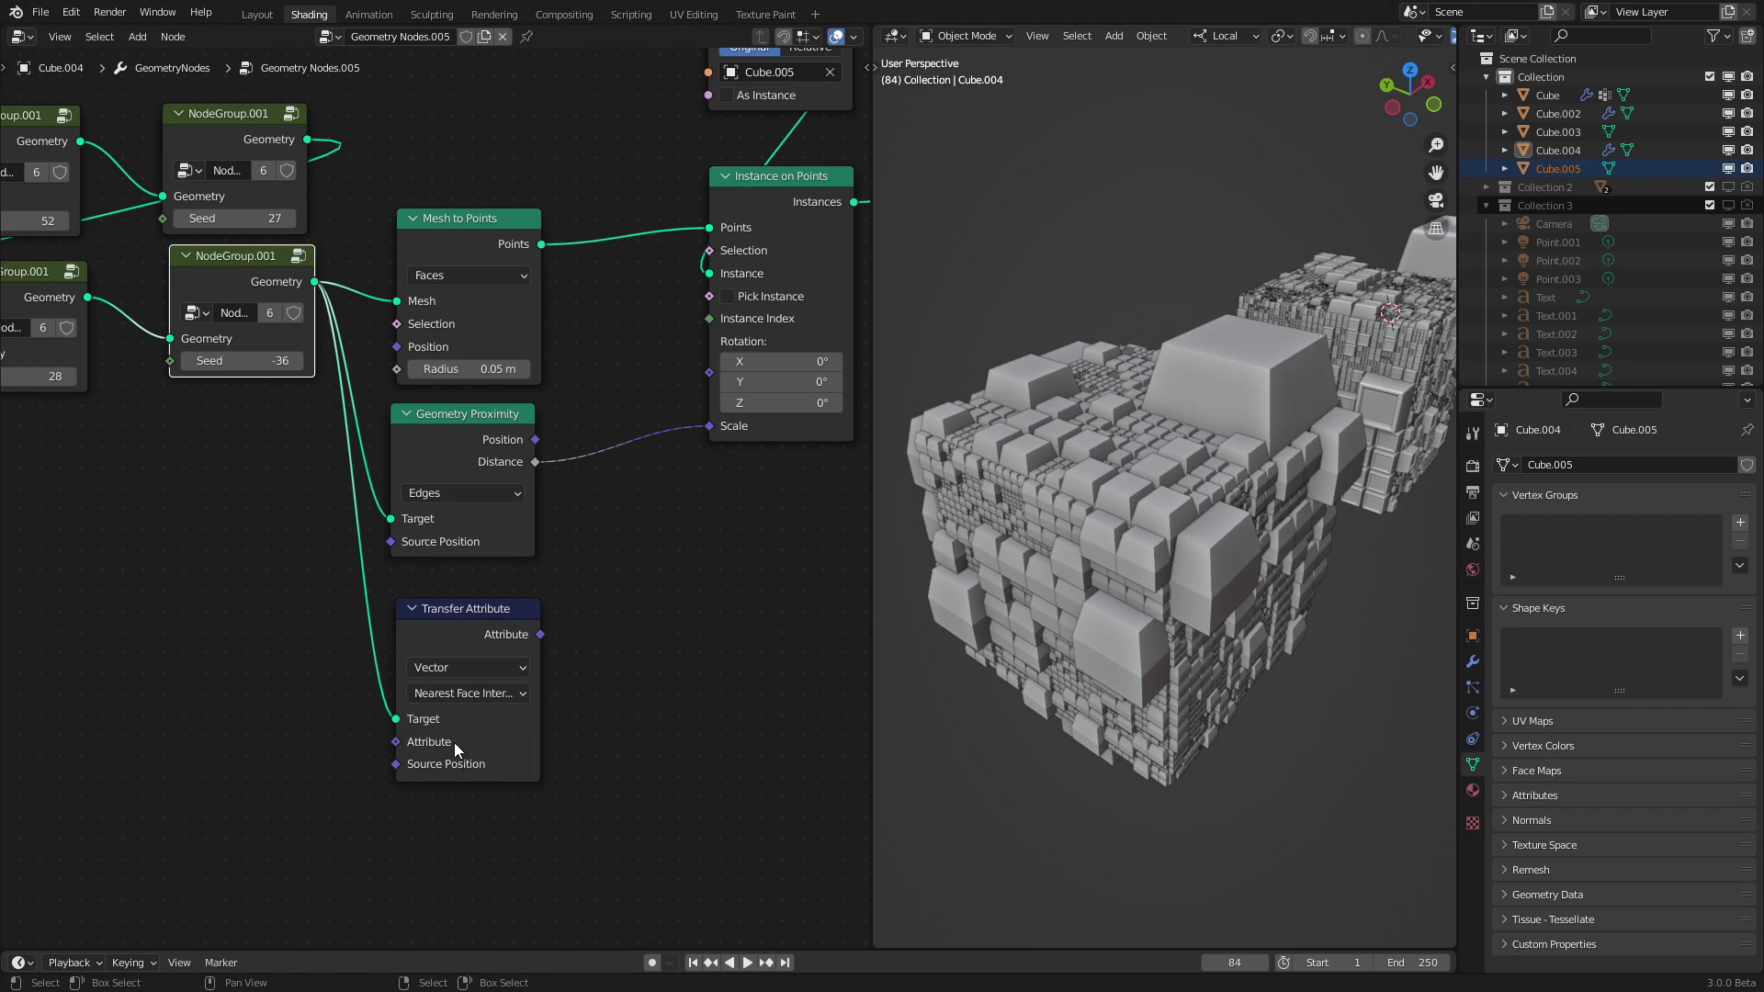
Add a Normal node feeding Transfer Attribute's Attribute input, and connect the transferred attribute to Instance on Points' Rotation.
middle_drag(453, 742, 464, 616)
key(shift+a)
click(437, 597)
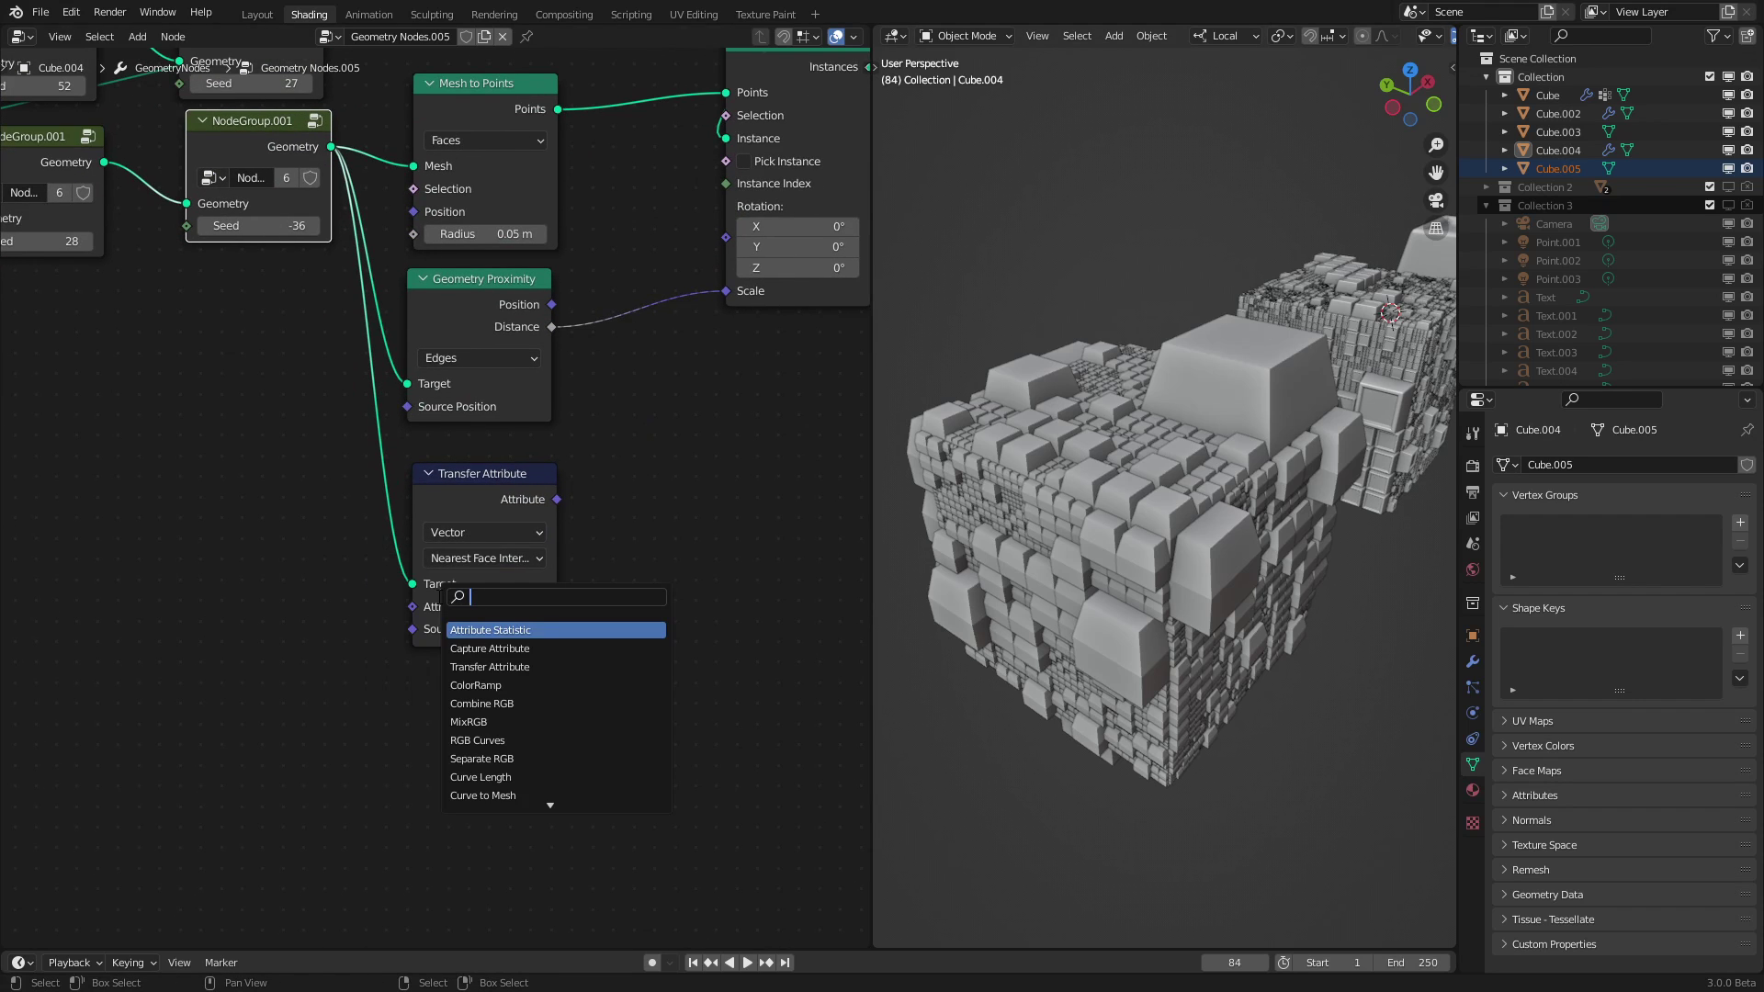
text(norm)
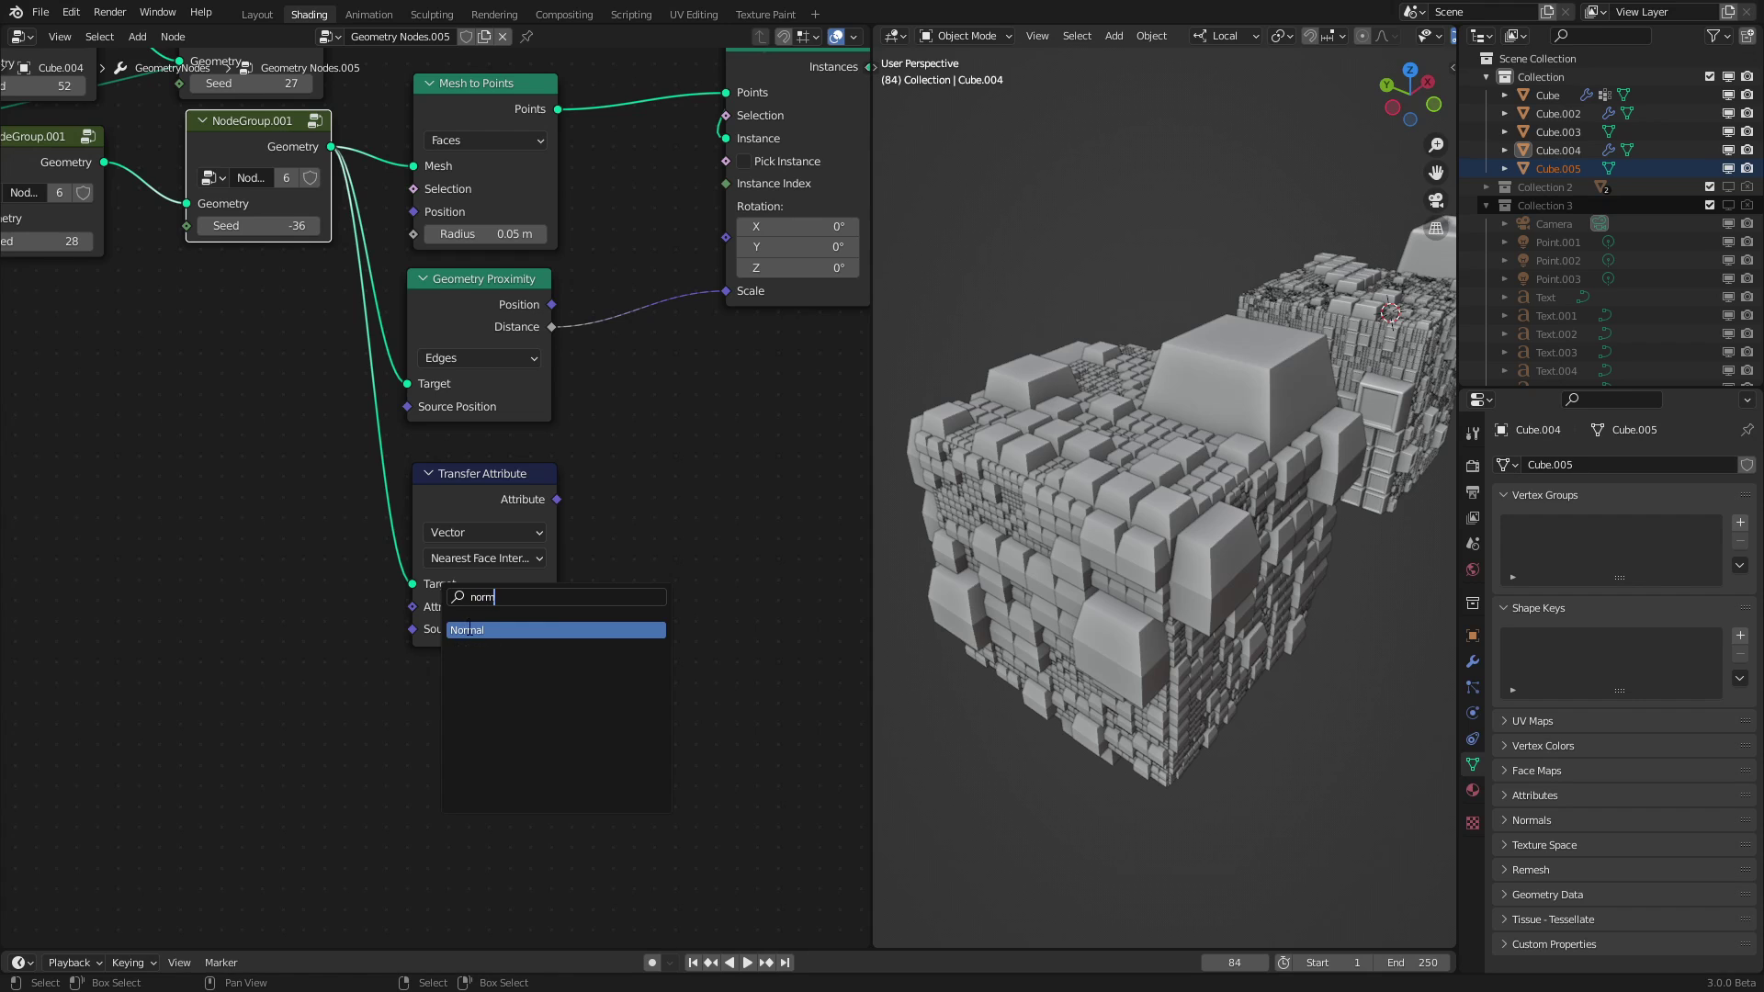
key(Return)
click(485, 713)
drag(559, 713, 411, 606)
middle_drag(506, 526, 372, 654)
drag(422, 627, 592, 366)
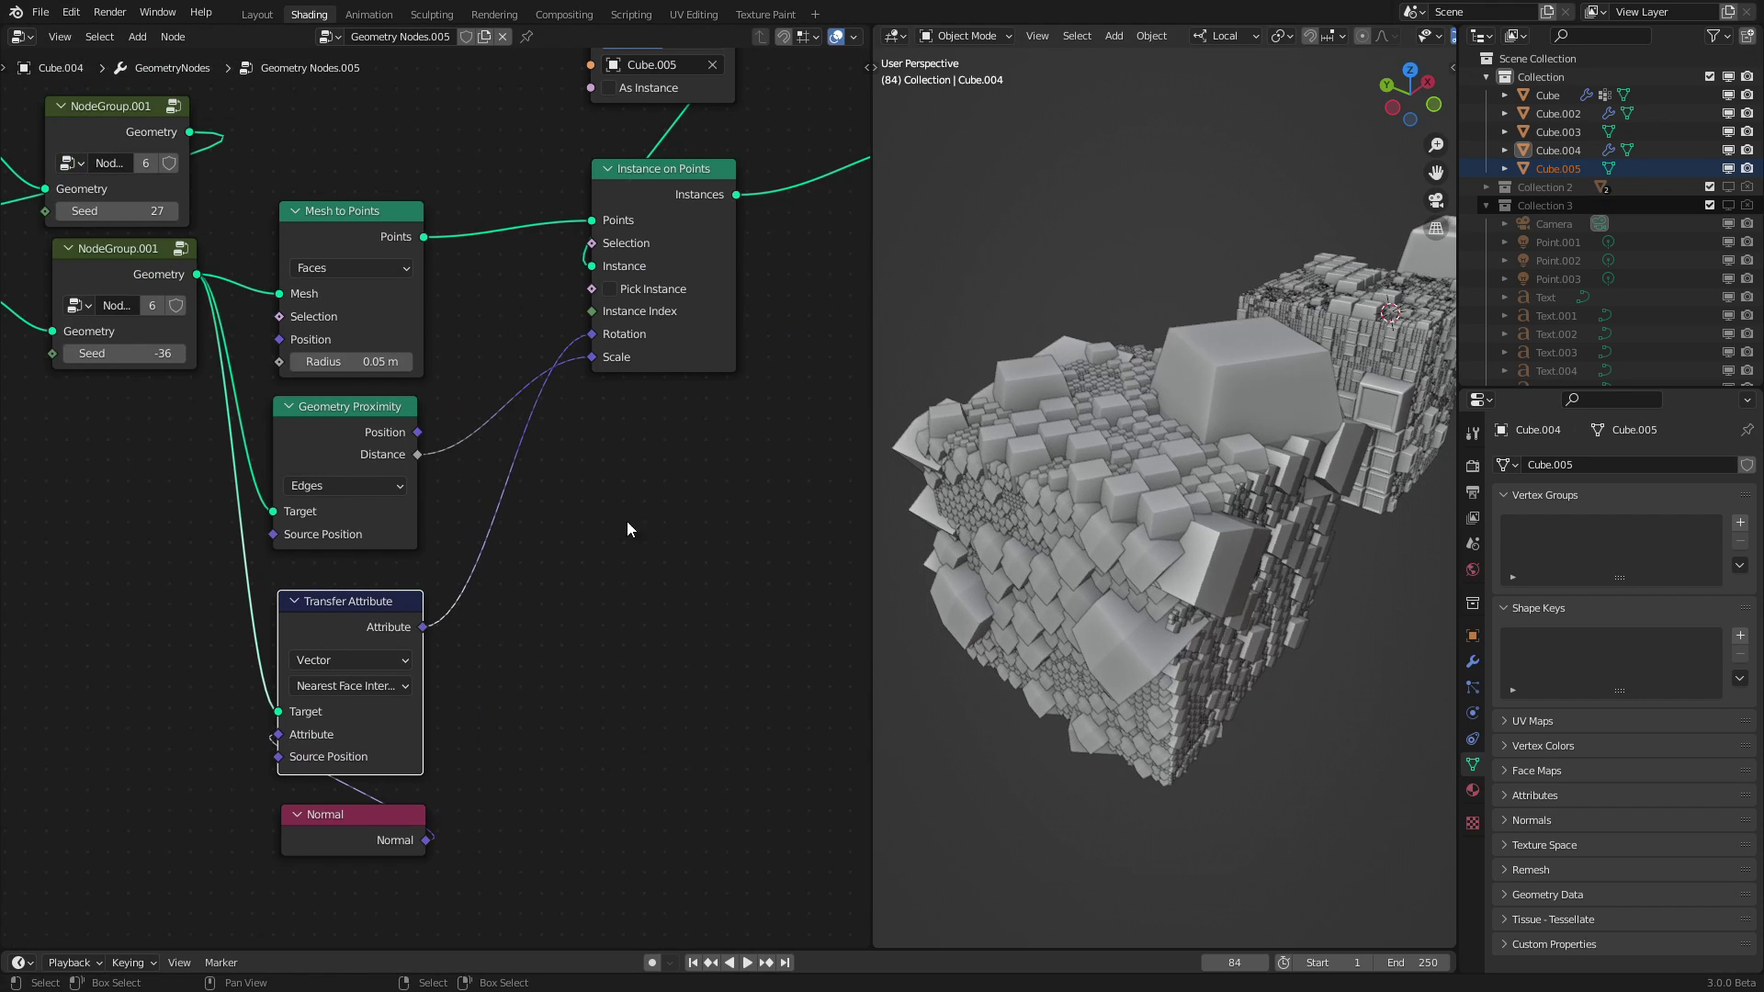
Insert an Align Euler to Vector node, taking the transferred attribute as its Vector and sending its Rotation to Instance on Points' Rotation.
middle_drag(626, 520, 554, 547)
key(shift+a)
mouse_move(511, 829)
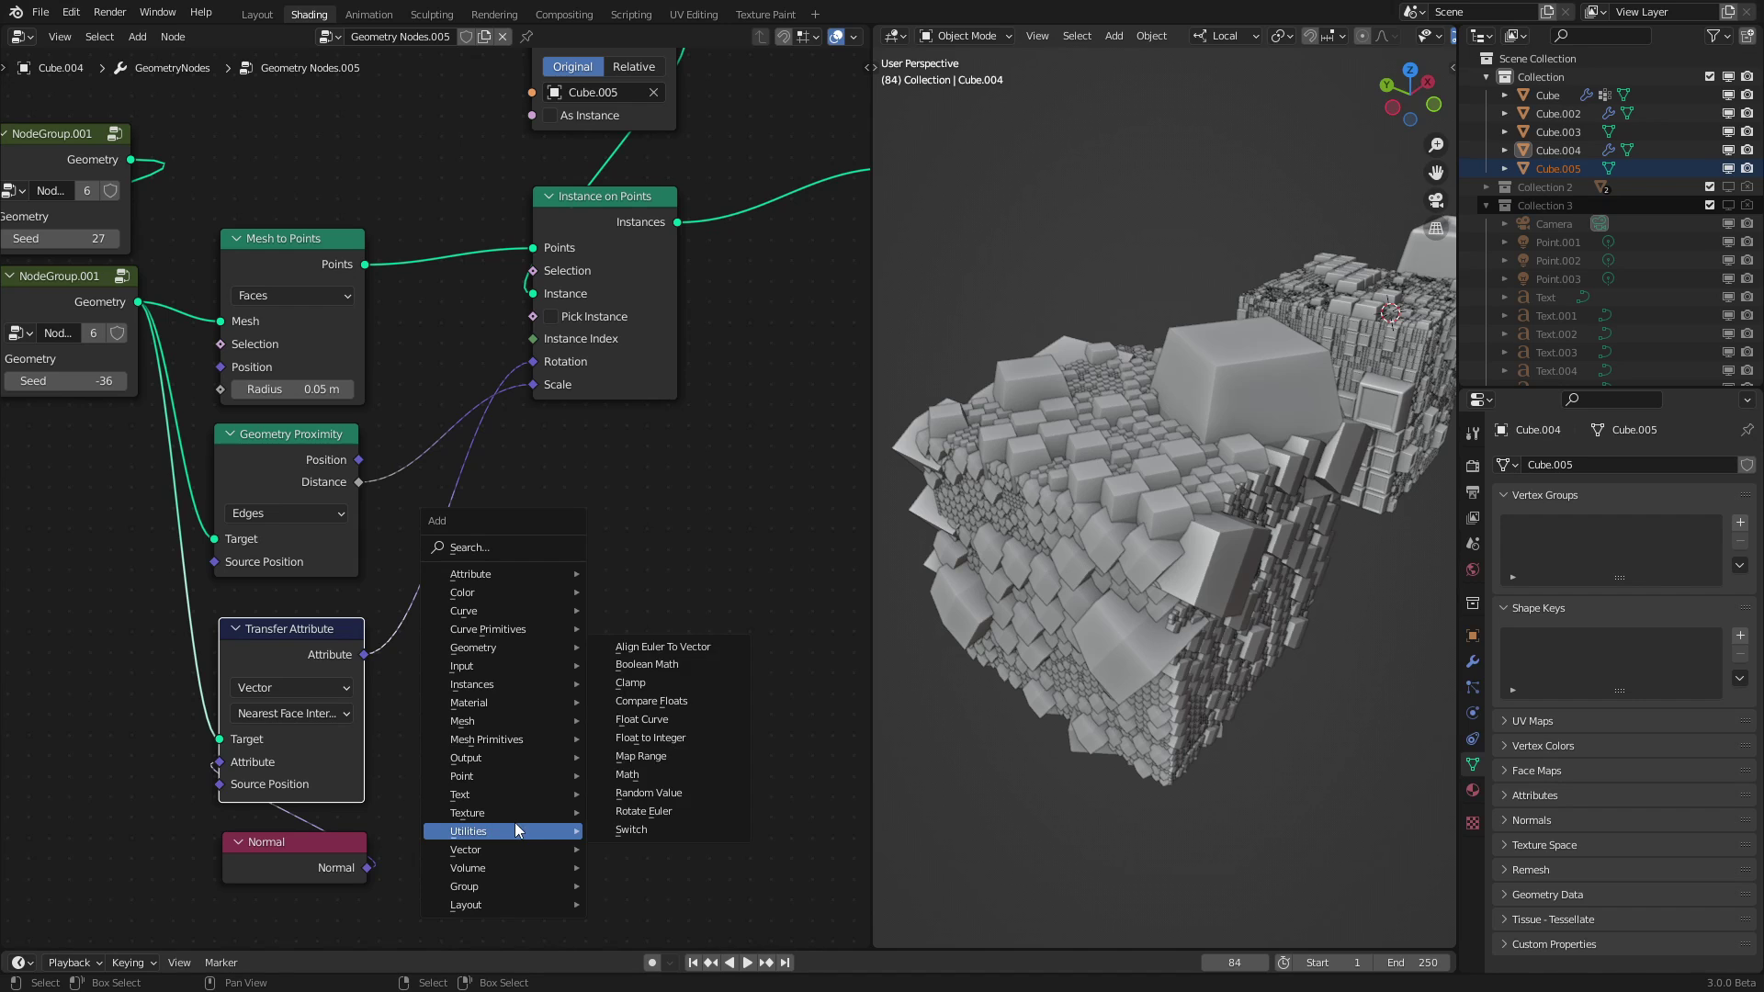
click(684, 647)
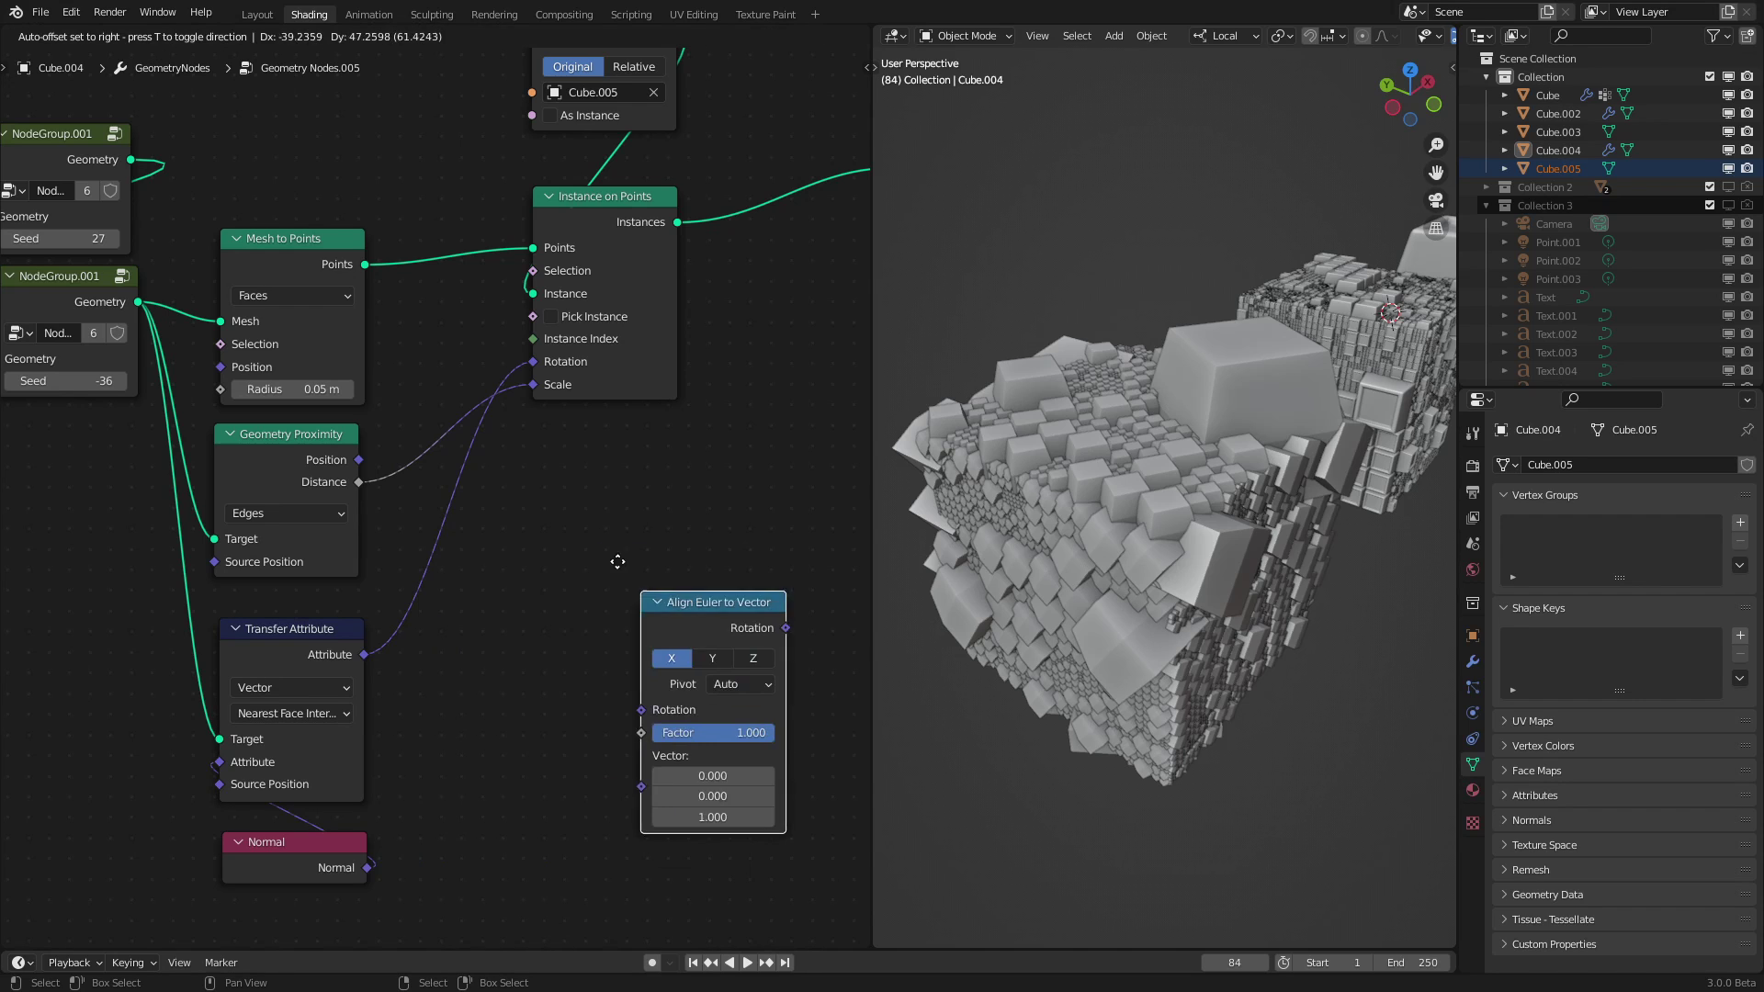
drag(364, 655, 519, 709)
drag(652, 555, 543, 363)
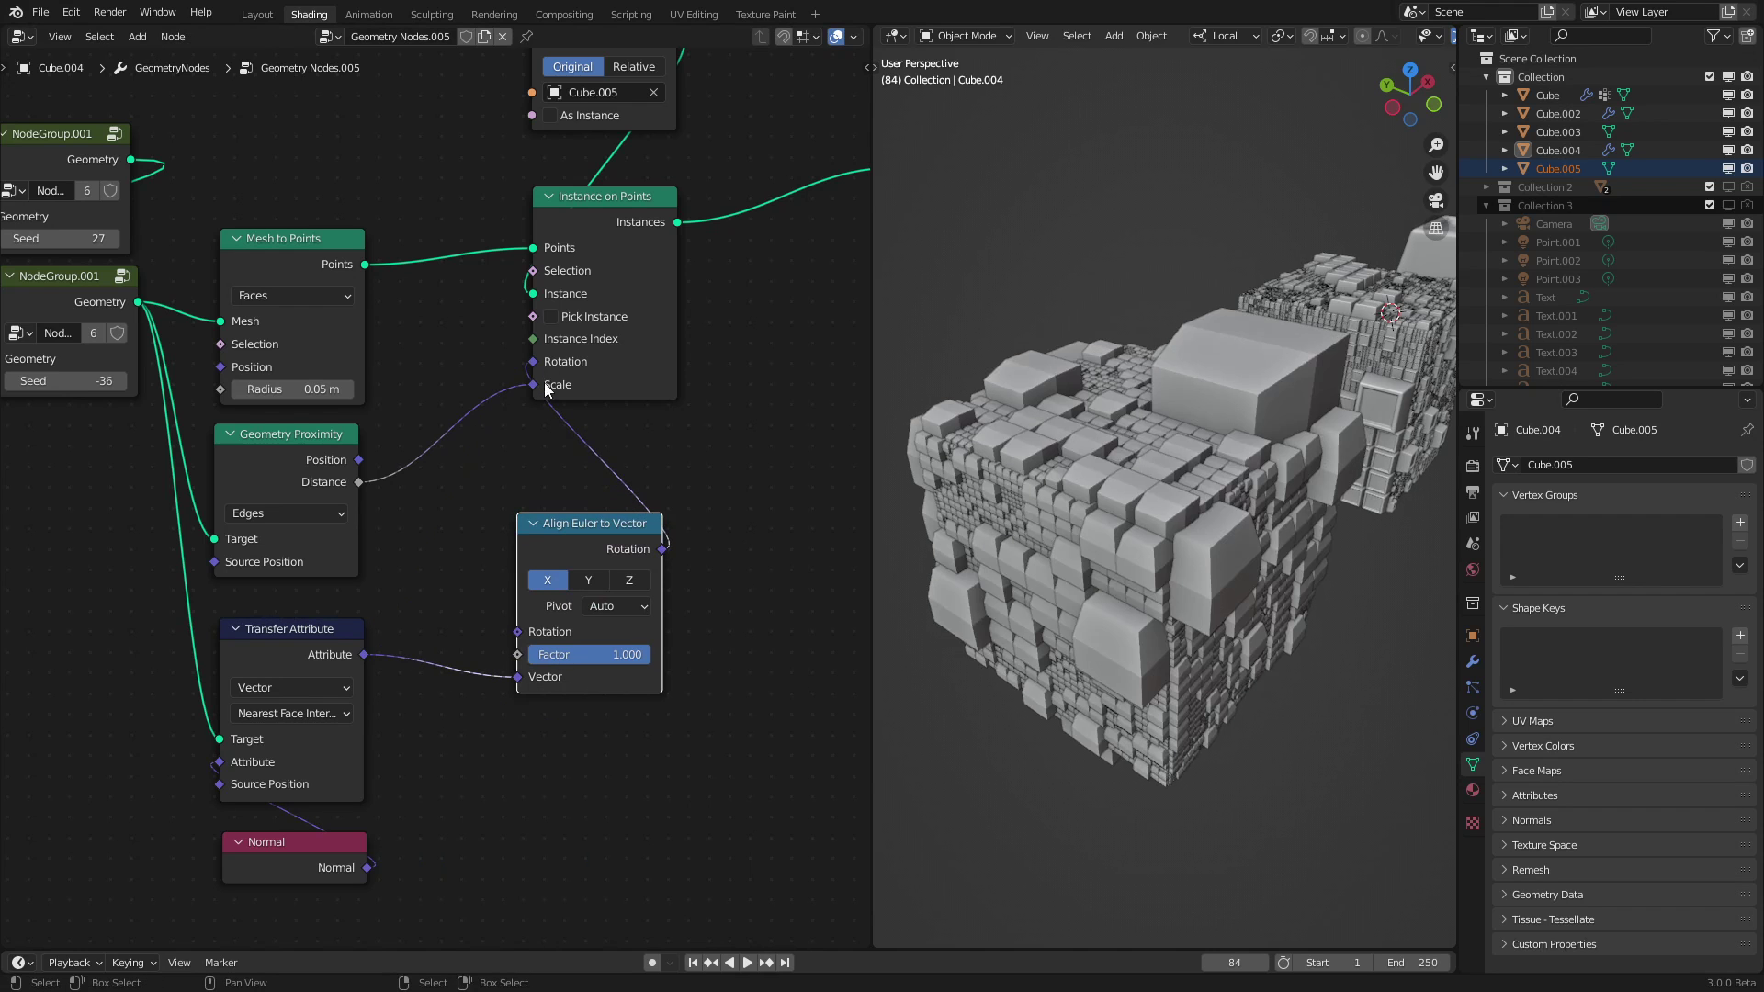
Set the Align Euler to Vector axis to Z and check the orientation of the instances.
click(631, 582)
scroll(1194, 660, up, 3)
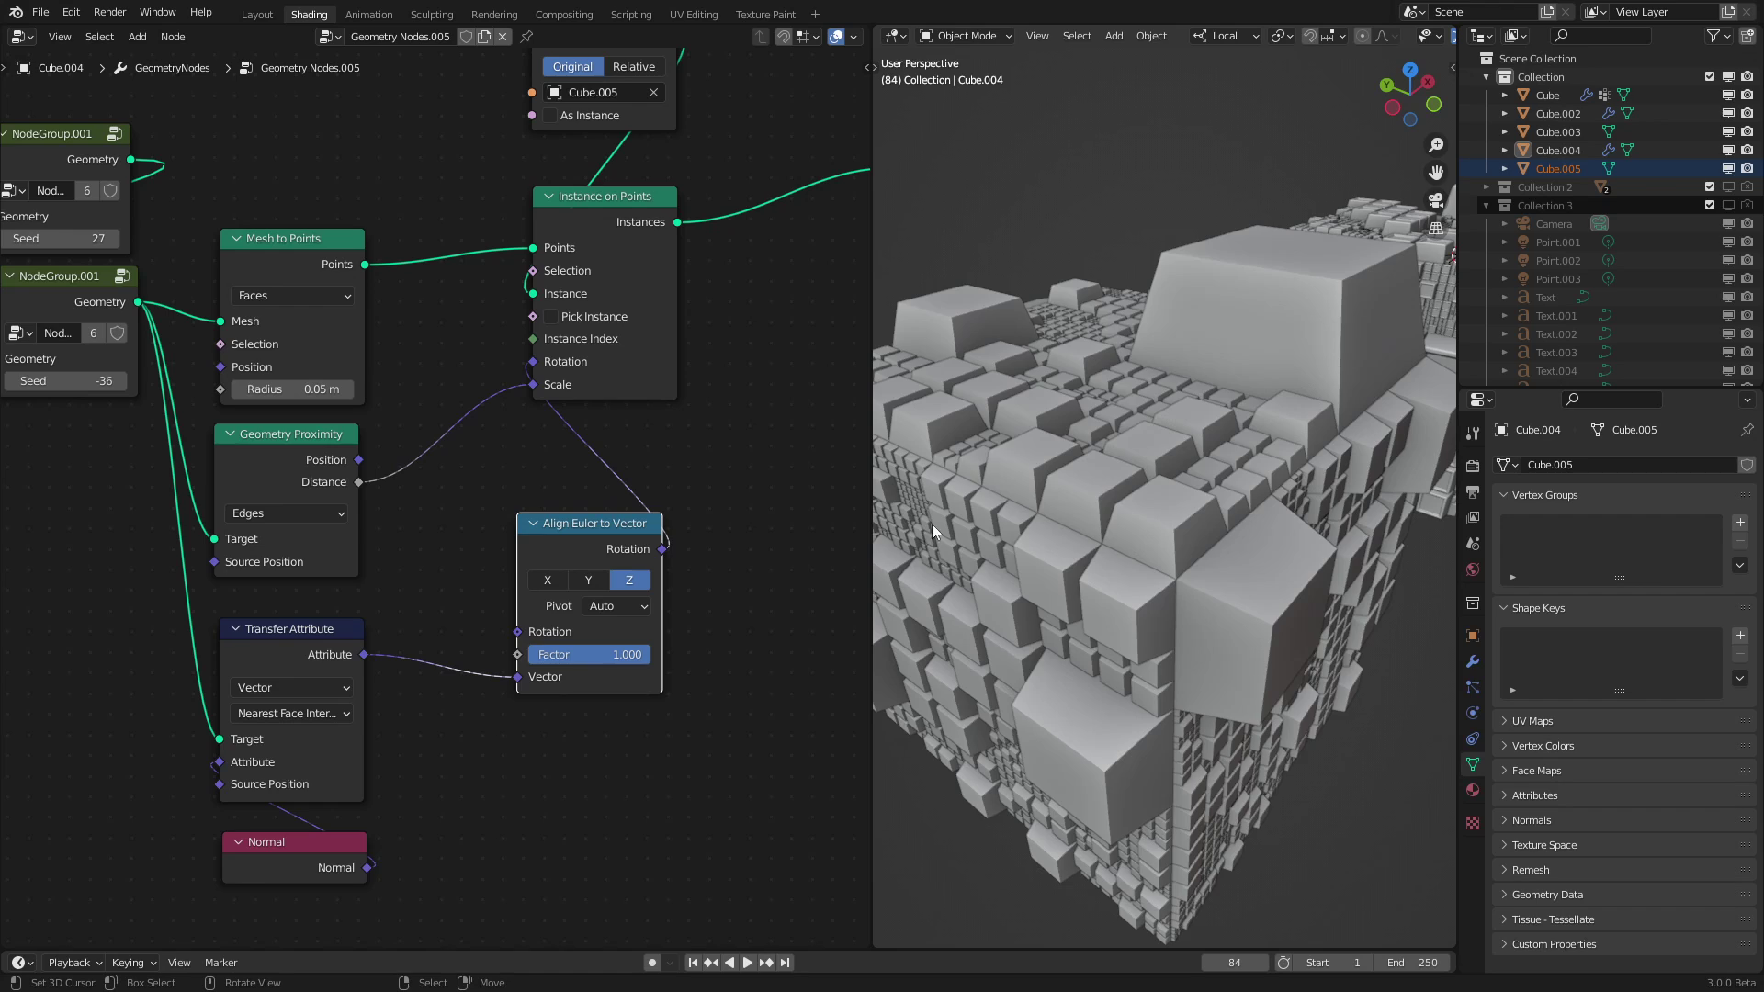
scroll(1209, 525, down, 4)
middle_drag(1207, 532, 1149, 524)
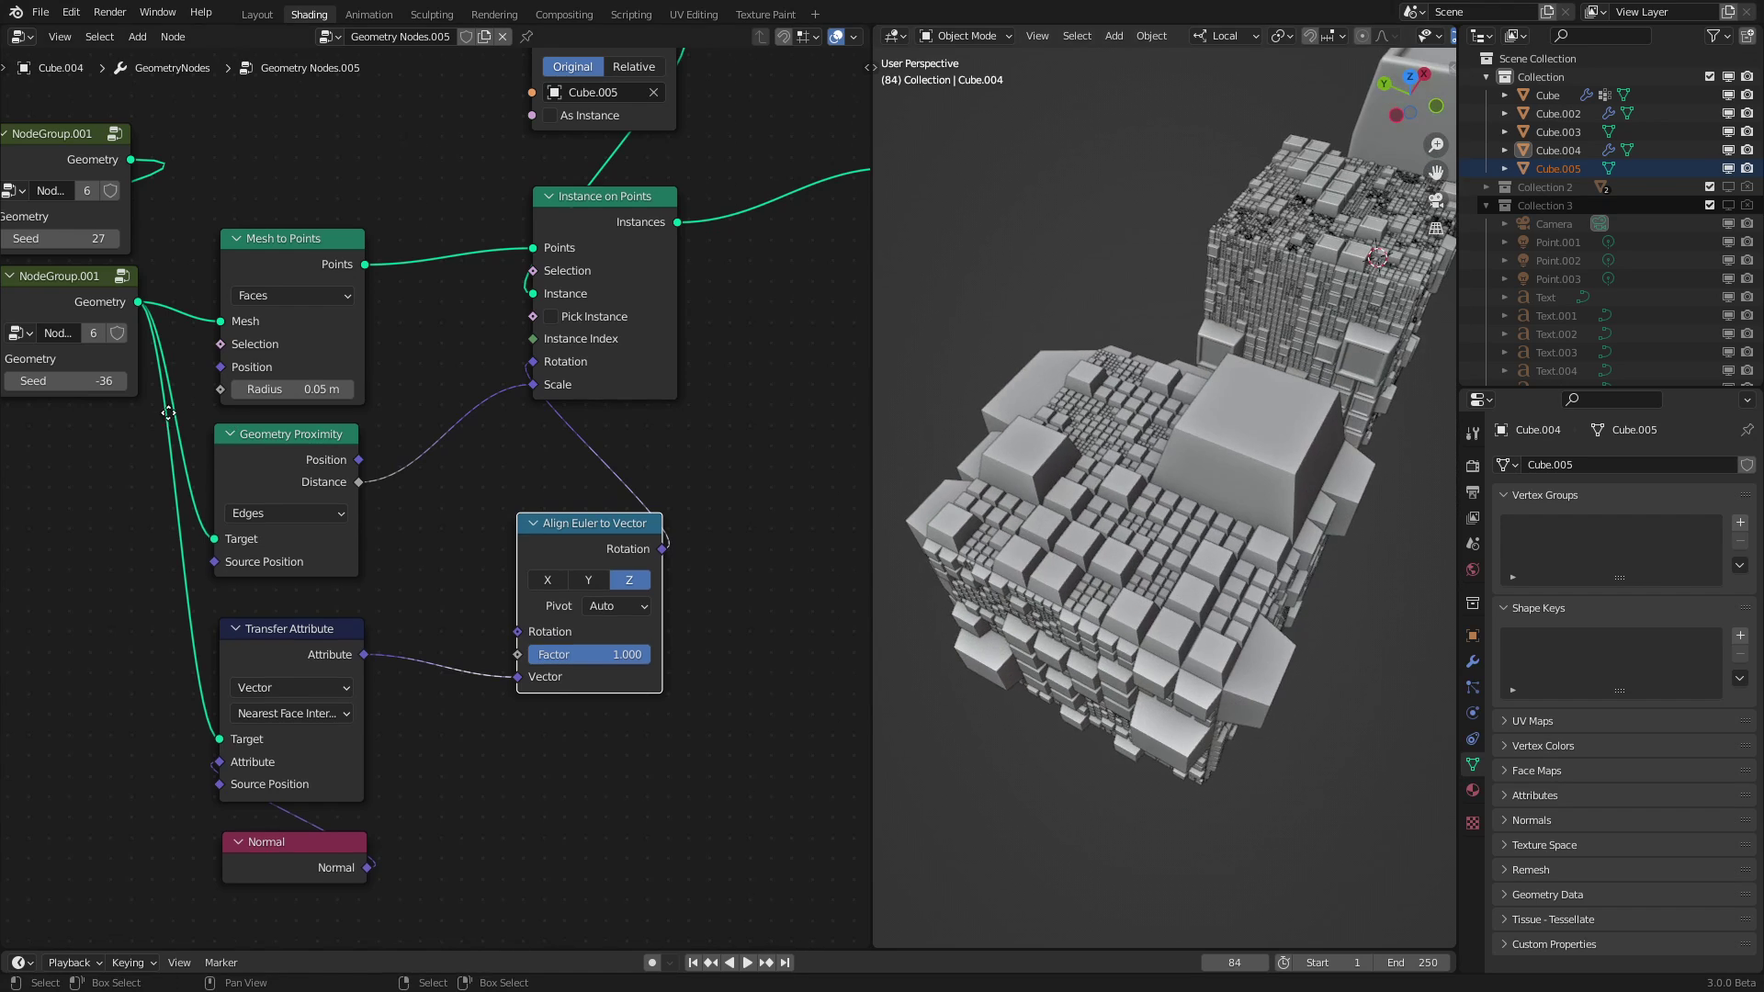
Duplicate the last NodeGroup.001 and chain the copy after it, using a reroute to feed its geometry to the downstream nodes.
middle_drag(168, 412, 442, 470)
click(346, 350)
key(shift+d)
click(324, 482)
shift+right_drag(472, 312, 432, 547)
drag(400, 362, 261, 542)
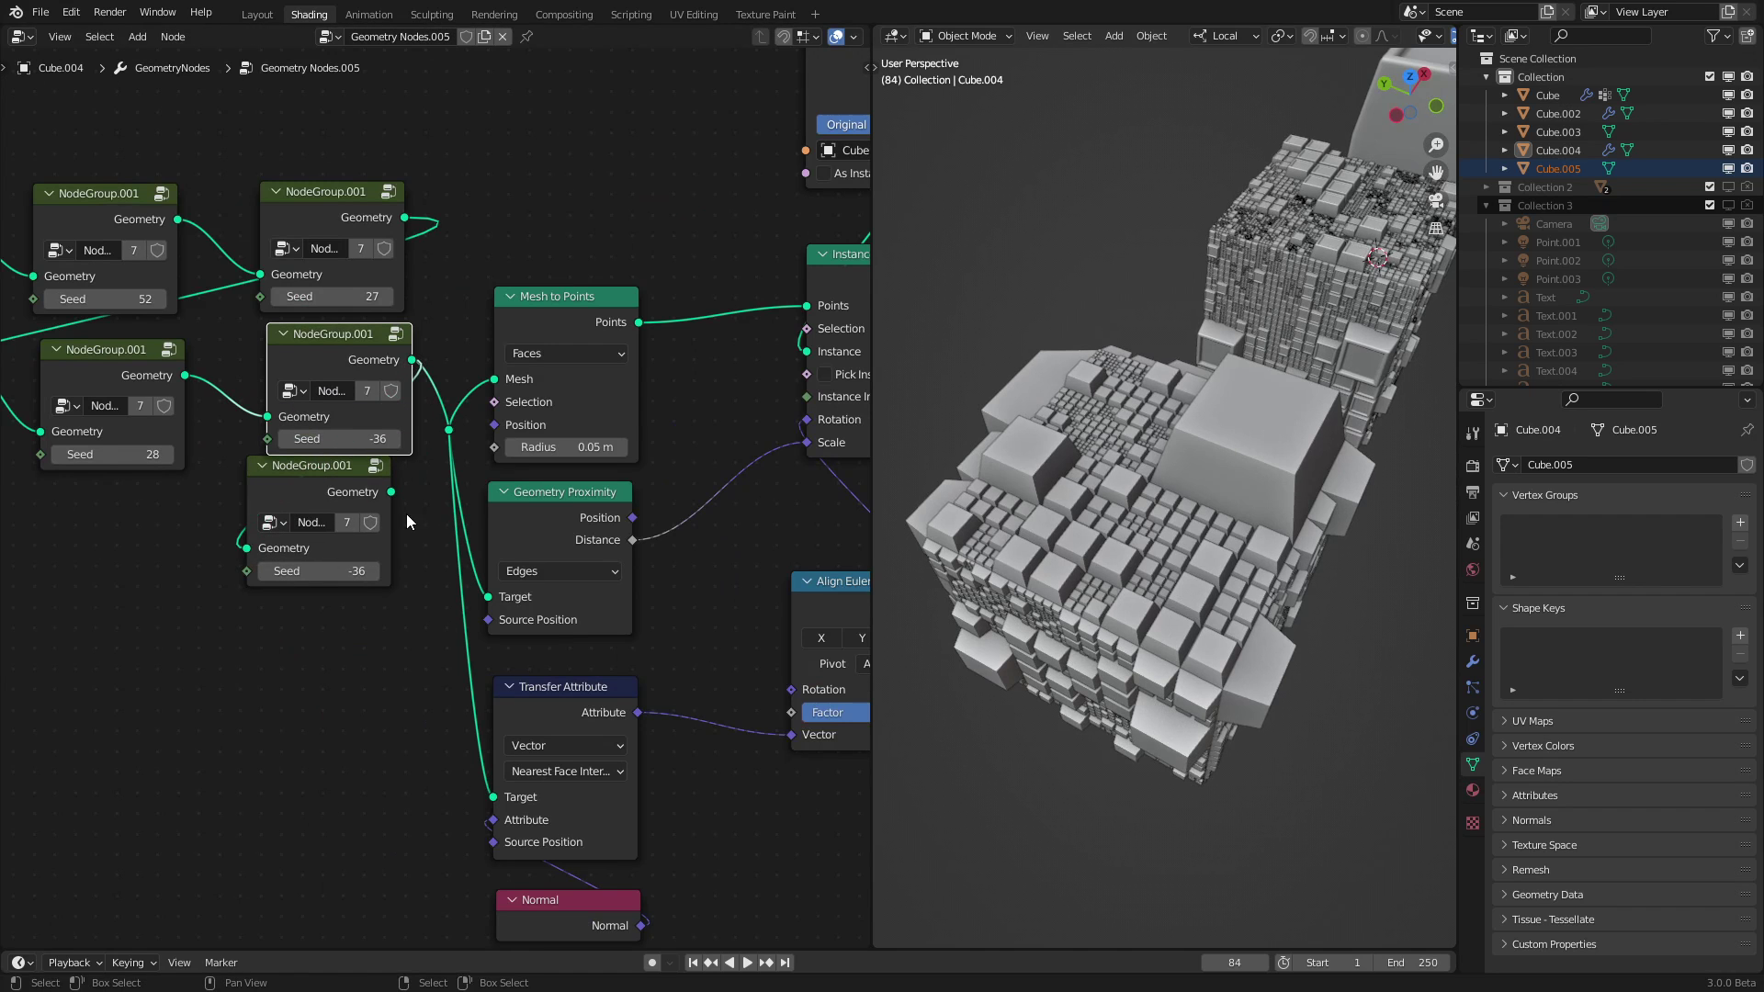
drag(390, 491, 450, 430)
Preview the denser block cube in Material Preview shading, return to Solid shading and show the tapered cube as well.
mouse_move(1084, 570)
middle_down()
mouse_move(1034, 601)
mouse_move(1012, 587)
mouse_move(1155, 542)
mouse_move(1050, 564)
mouse_move(1079, 584)
middle_up()
scroll(1050, 574, down, 3)
key(z)
click(1071, 551)
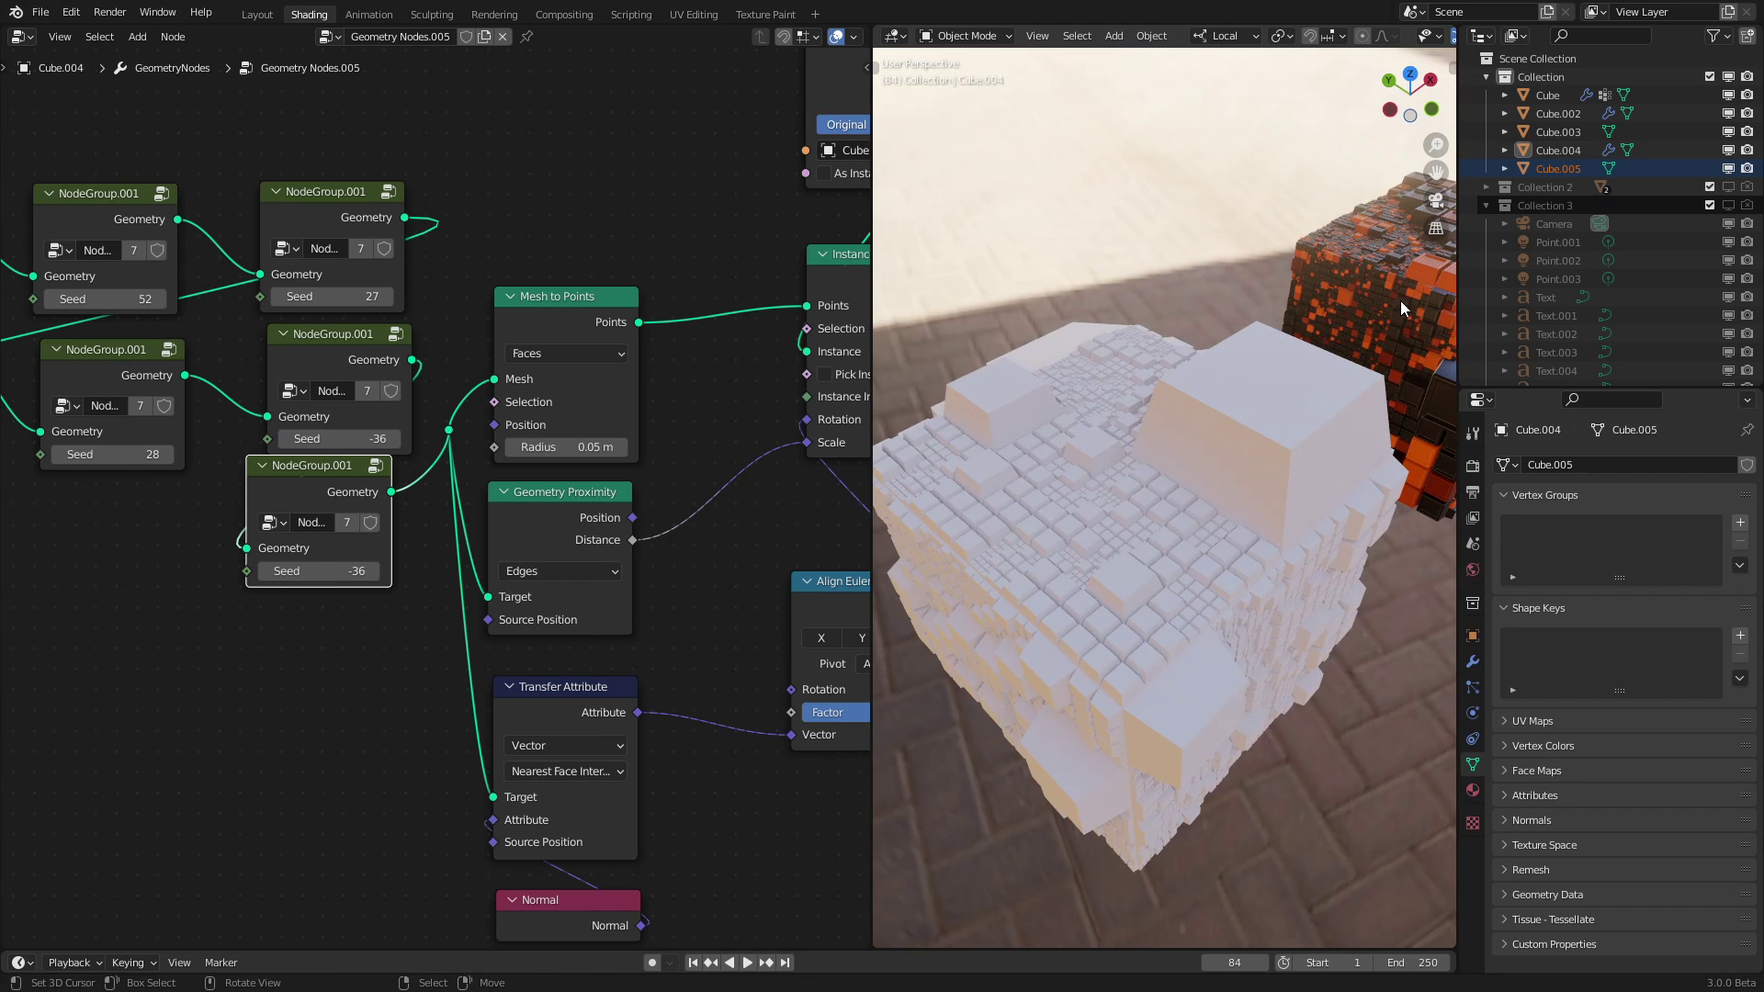
scroll(1205, 434, down, 2)
key(z)
click(1192, 504)
middle_drag(1192, 503, 1218, 480)
scroll(1218, 480, down, 4)
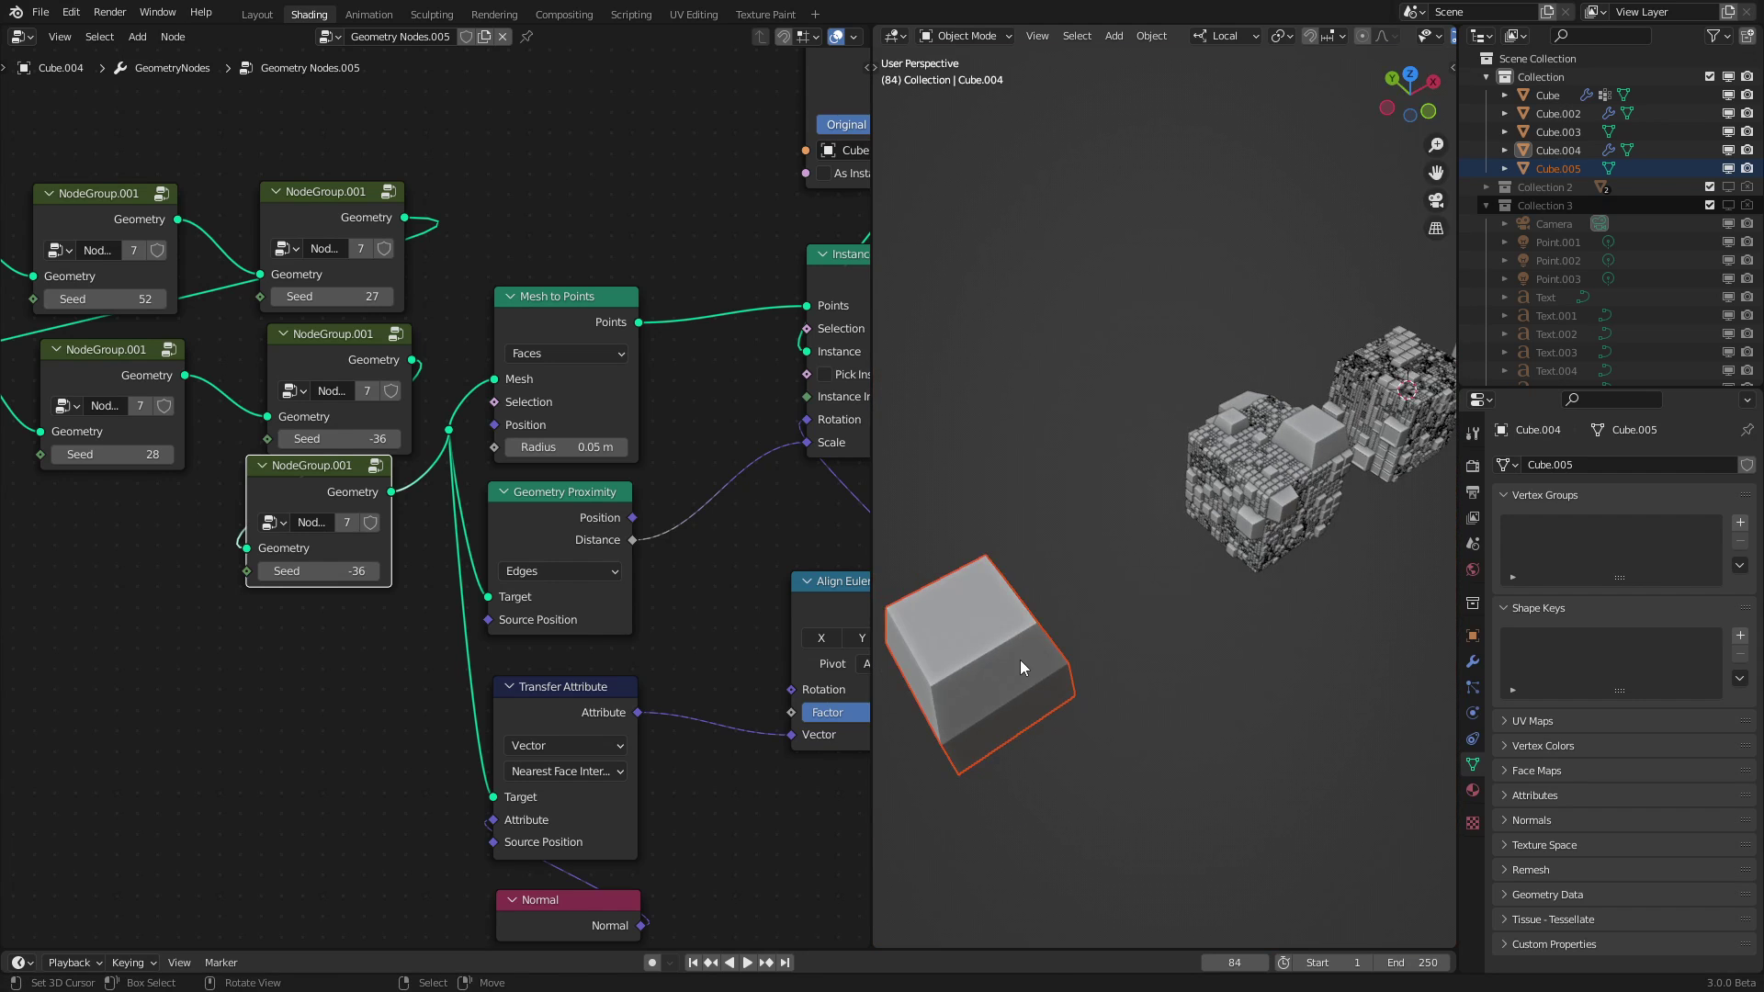
Select the tapered cube, switch the node area to the Shader Editor and create a new material for it.
click(1020, 659)
click(22, 37)
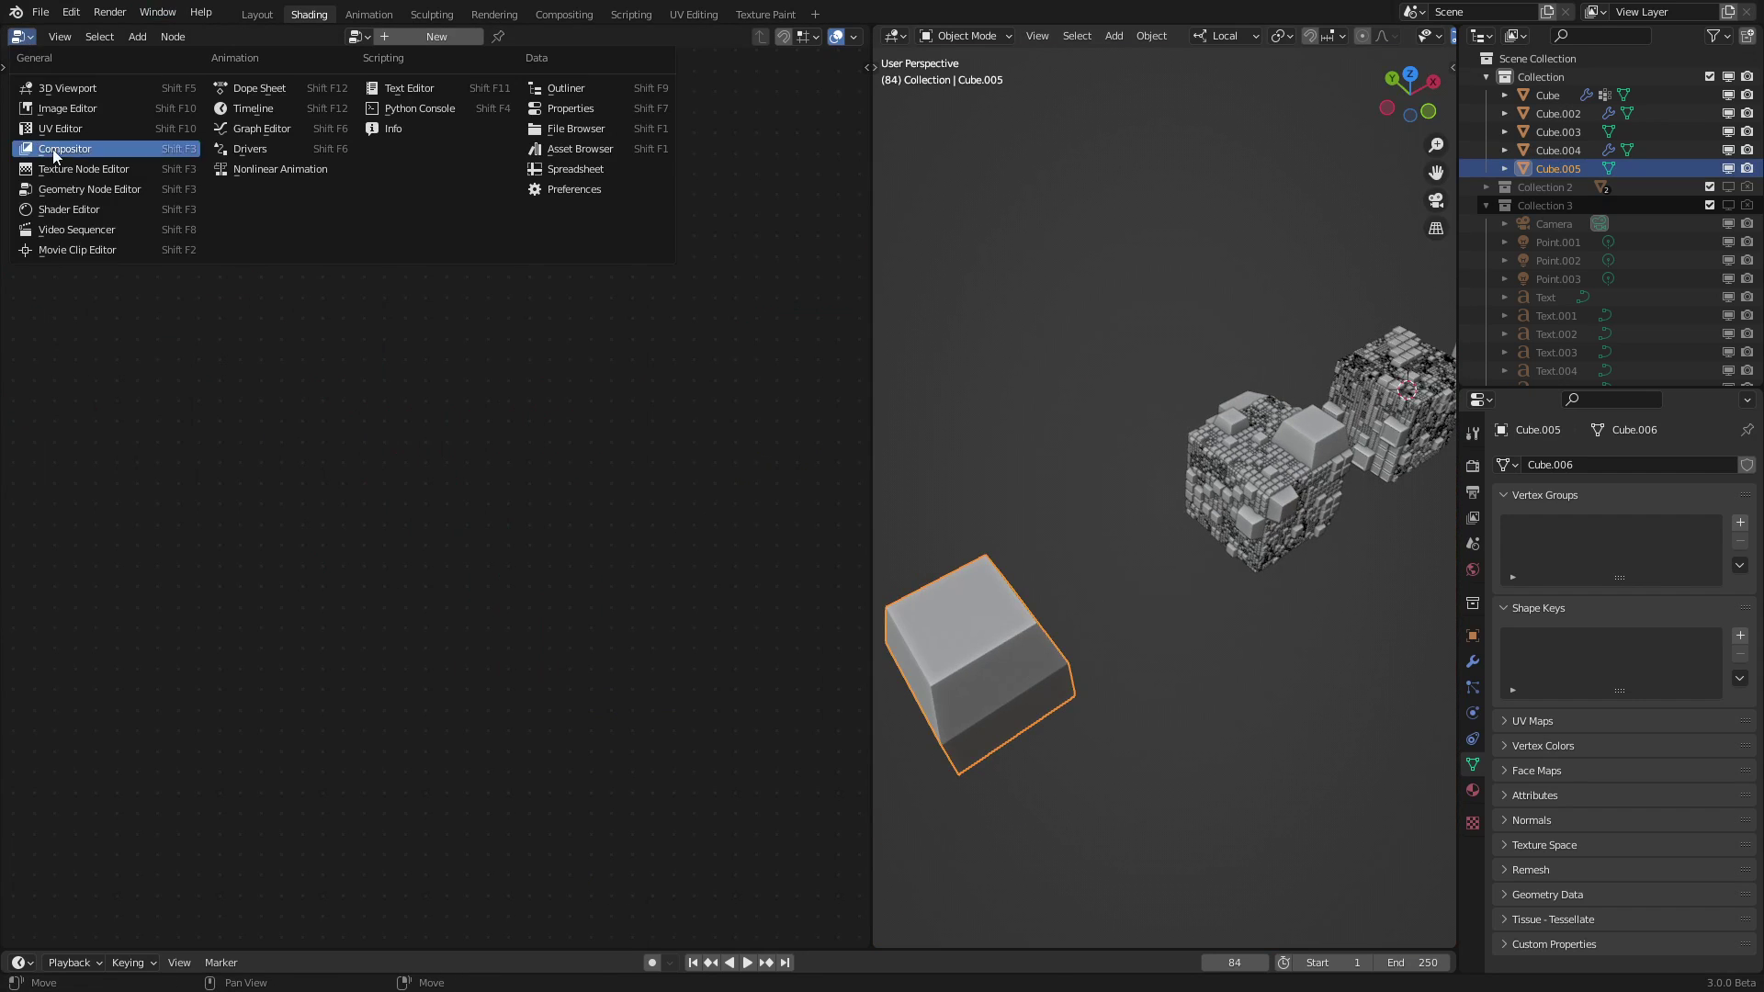
click(119, 193)
click(449, 39)
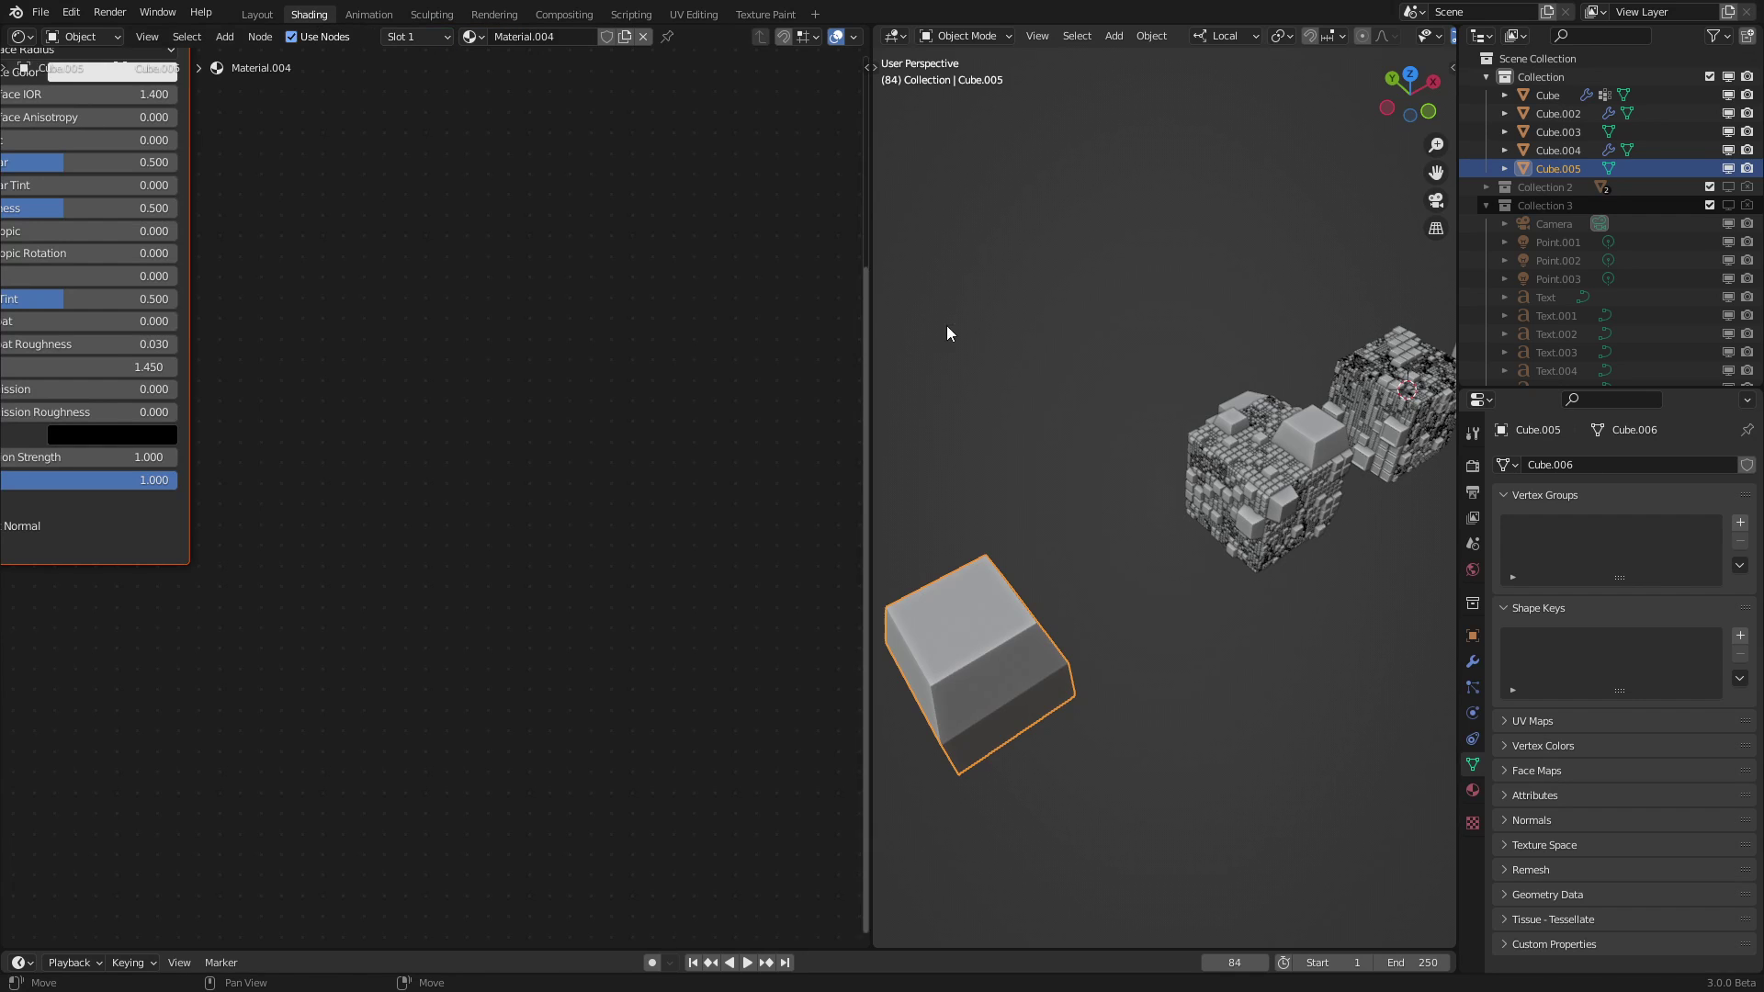
Add an Object Info node beside the Principled BSDF in the tapered cube's material.
middle_drag(949, 335, 1176, 379)
scroll(1177, 378, up, 5)
middle_drag(1100, 453, 1028, 483)
key(Home)
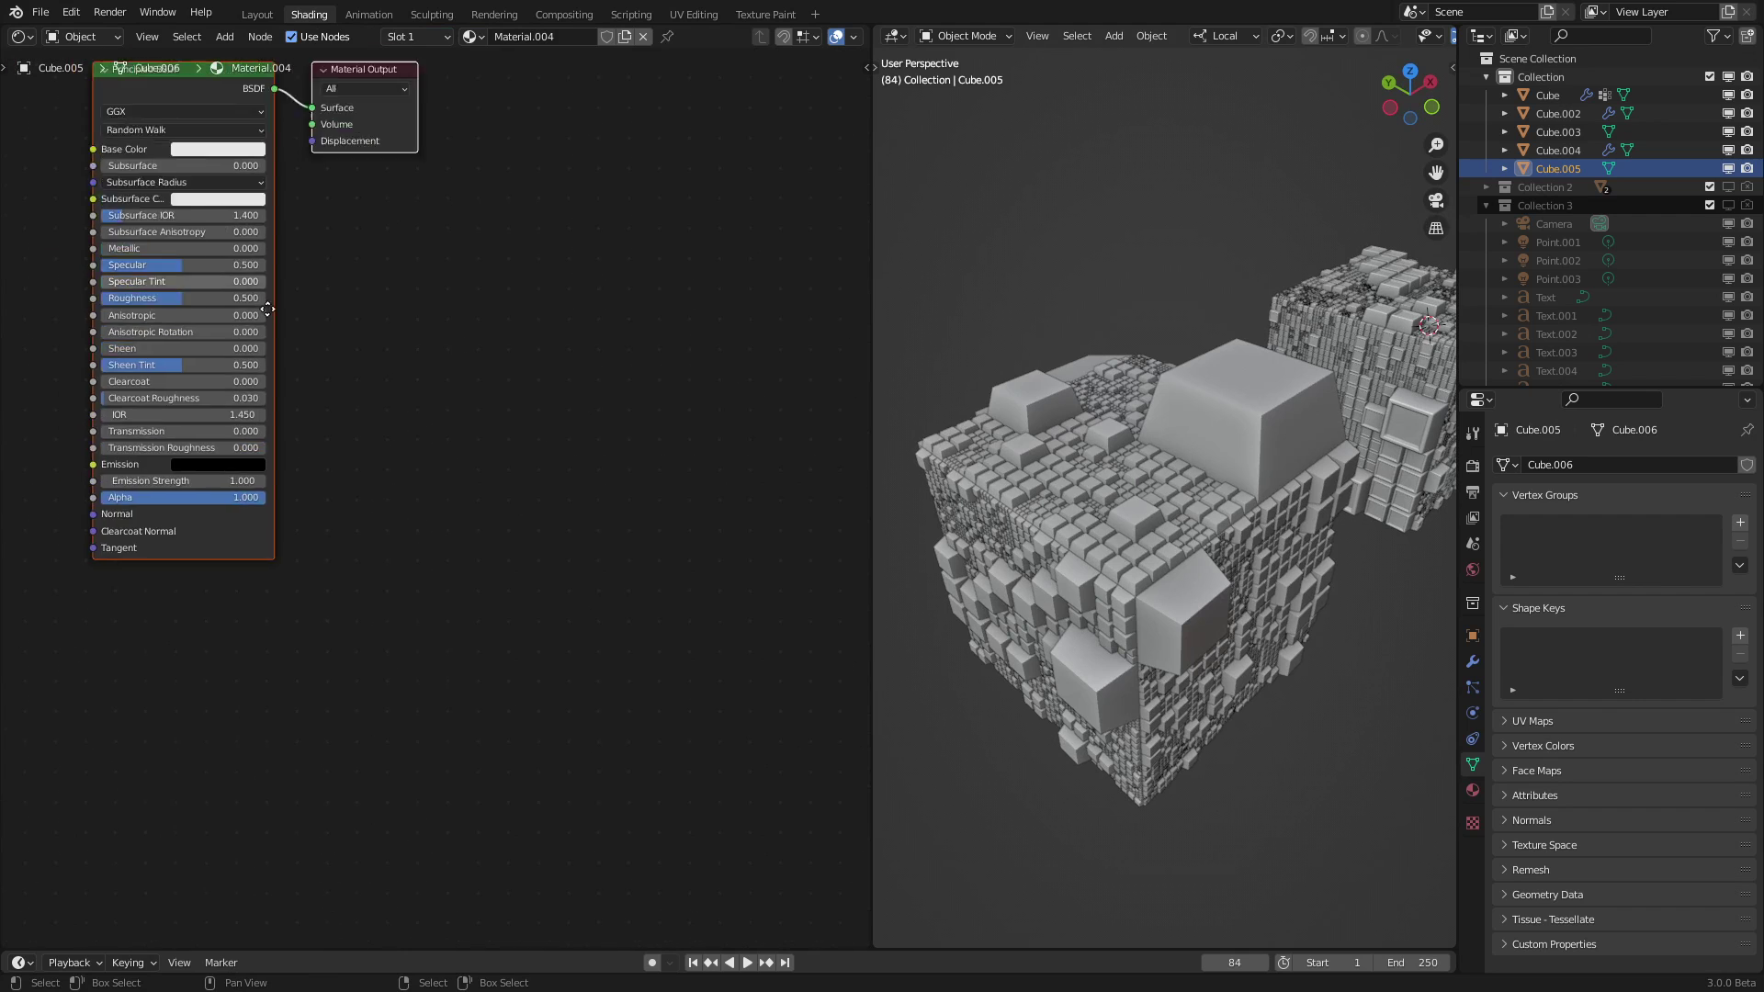
key(shift+a)
mouse_move(191, 337)
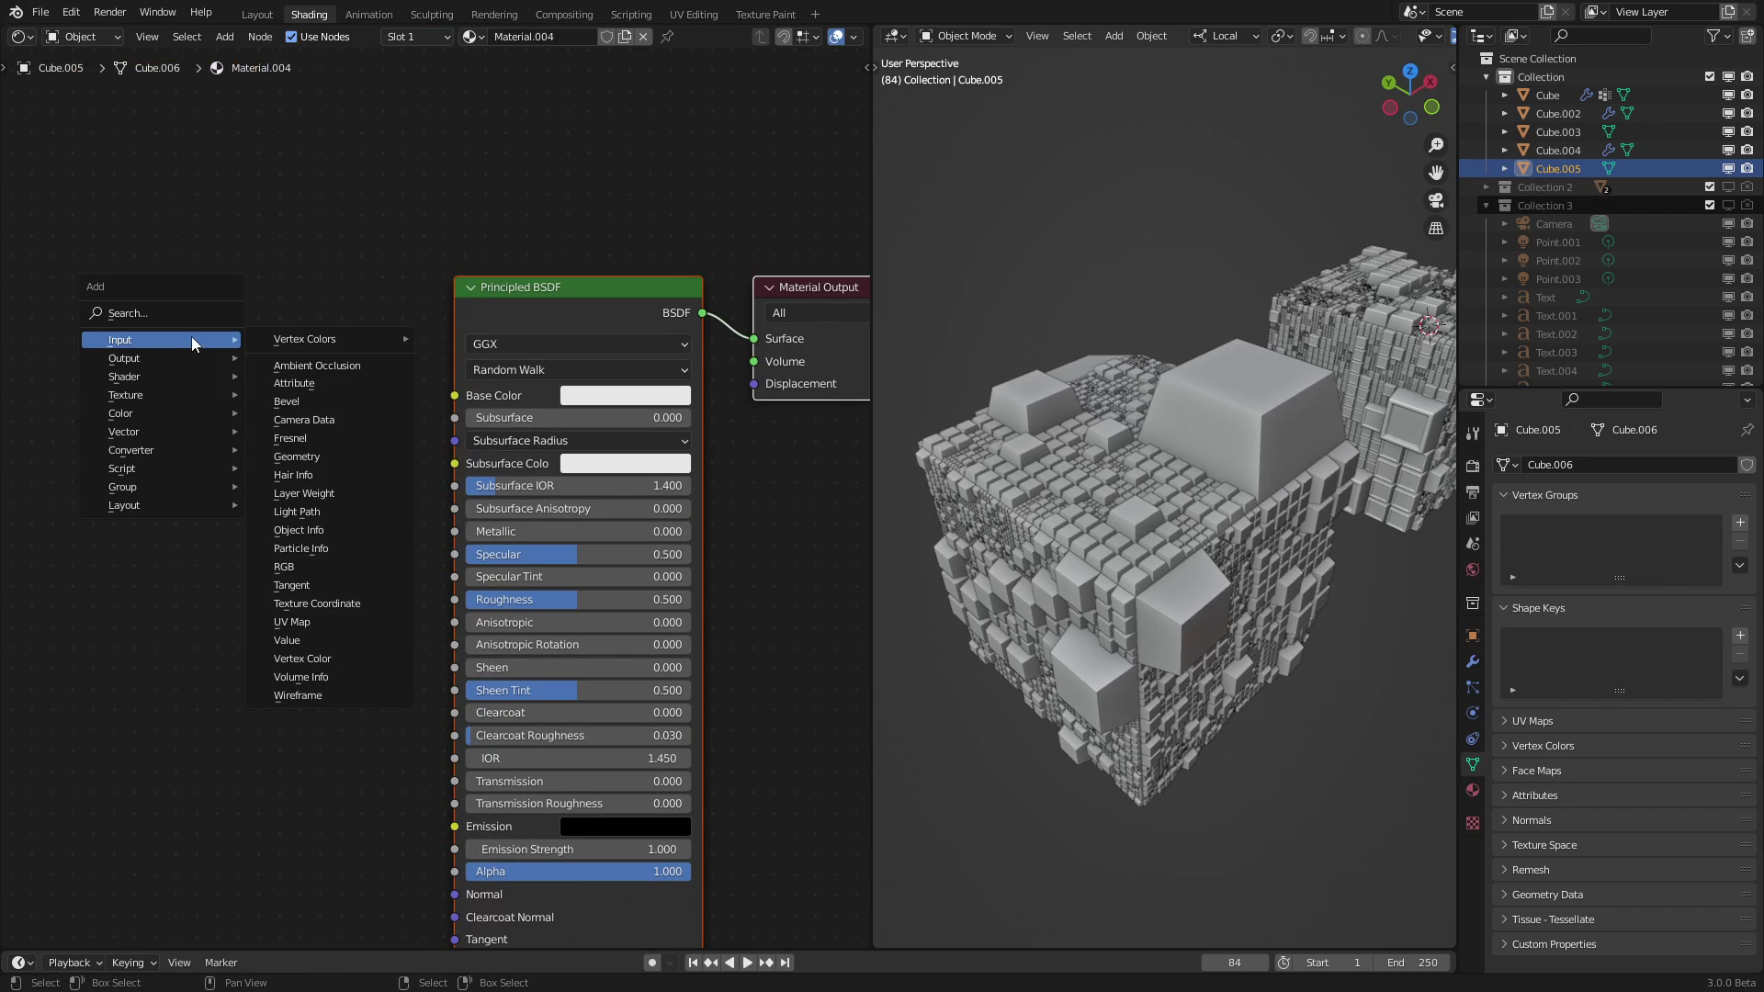
click(351, 530)
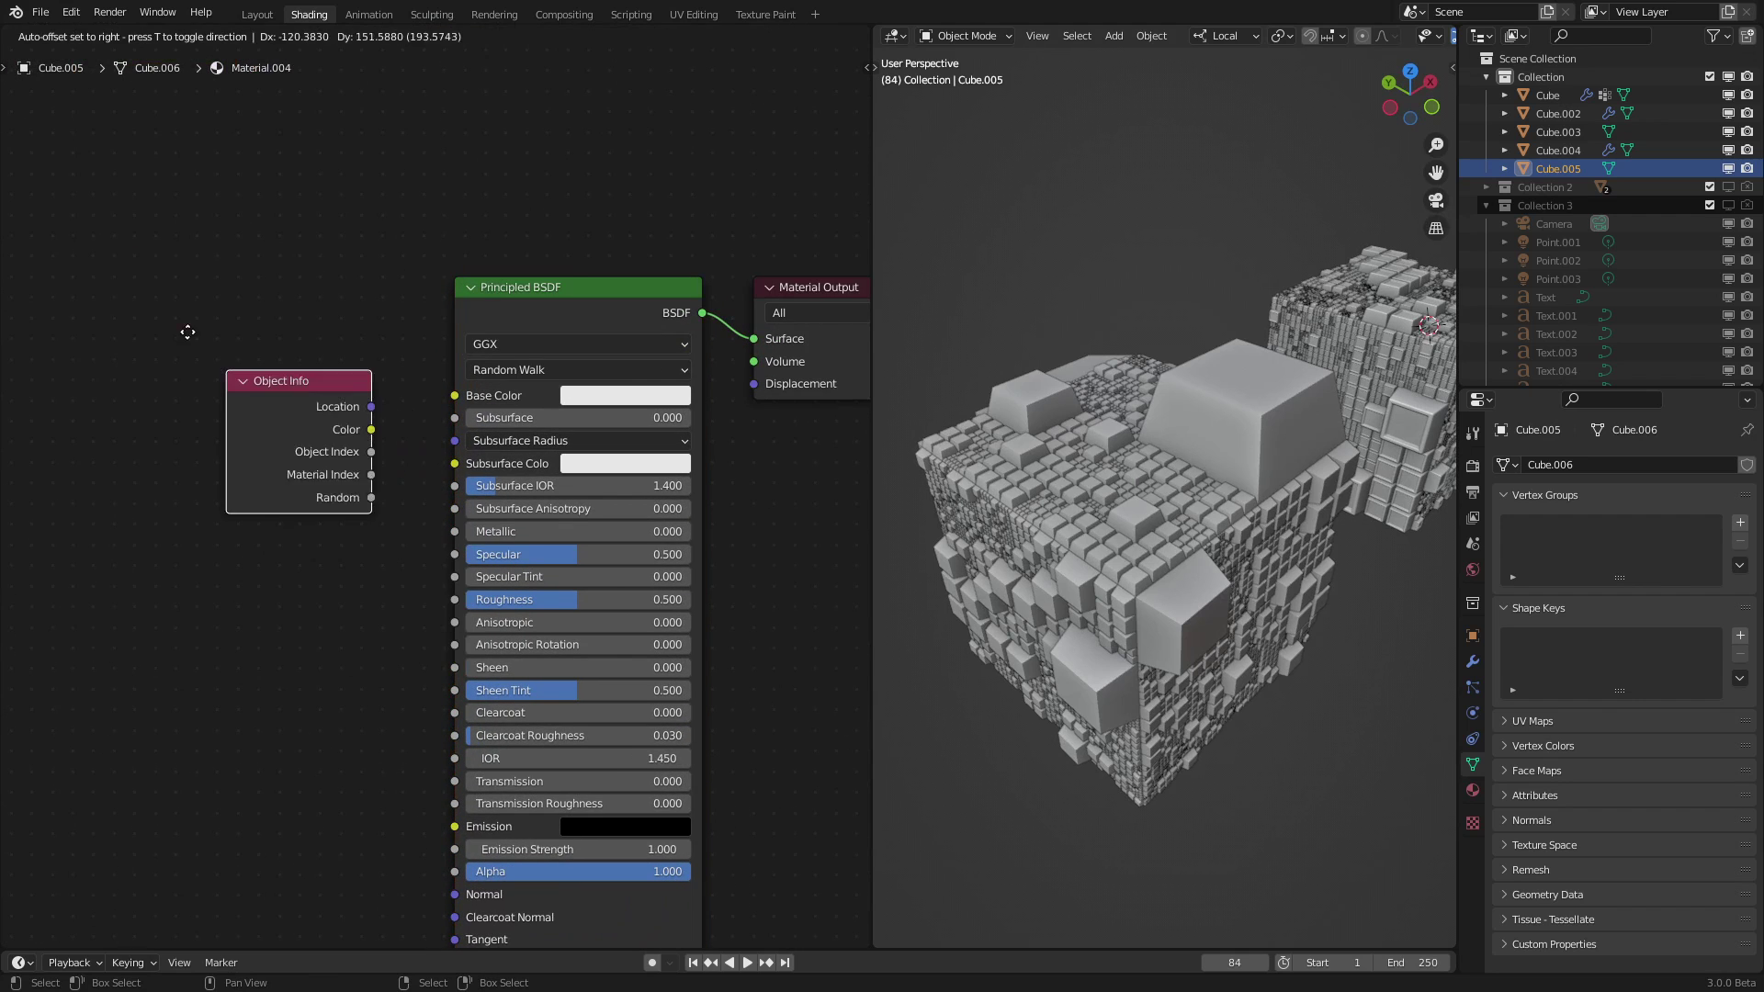
click(235, 389)
Preview the Object Info node's Random output on the block cube in Material Preview shading.
ctrl+shift+click(235, 389)
ctrl+shift+click(235, 390)
ctrl+shift+click(237, 391)
ctrl+shift+click(237, 391)
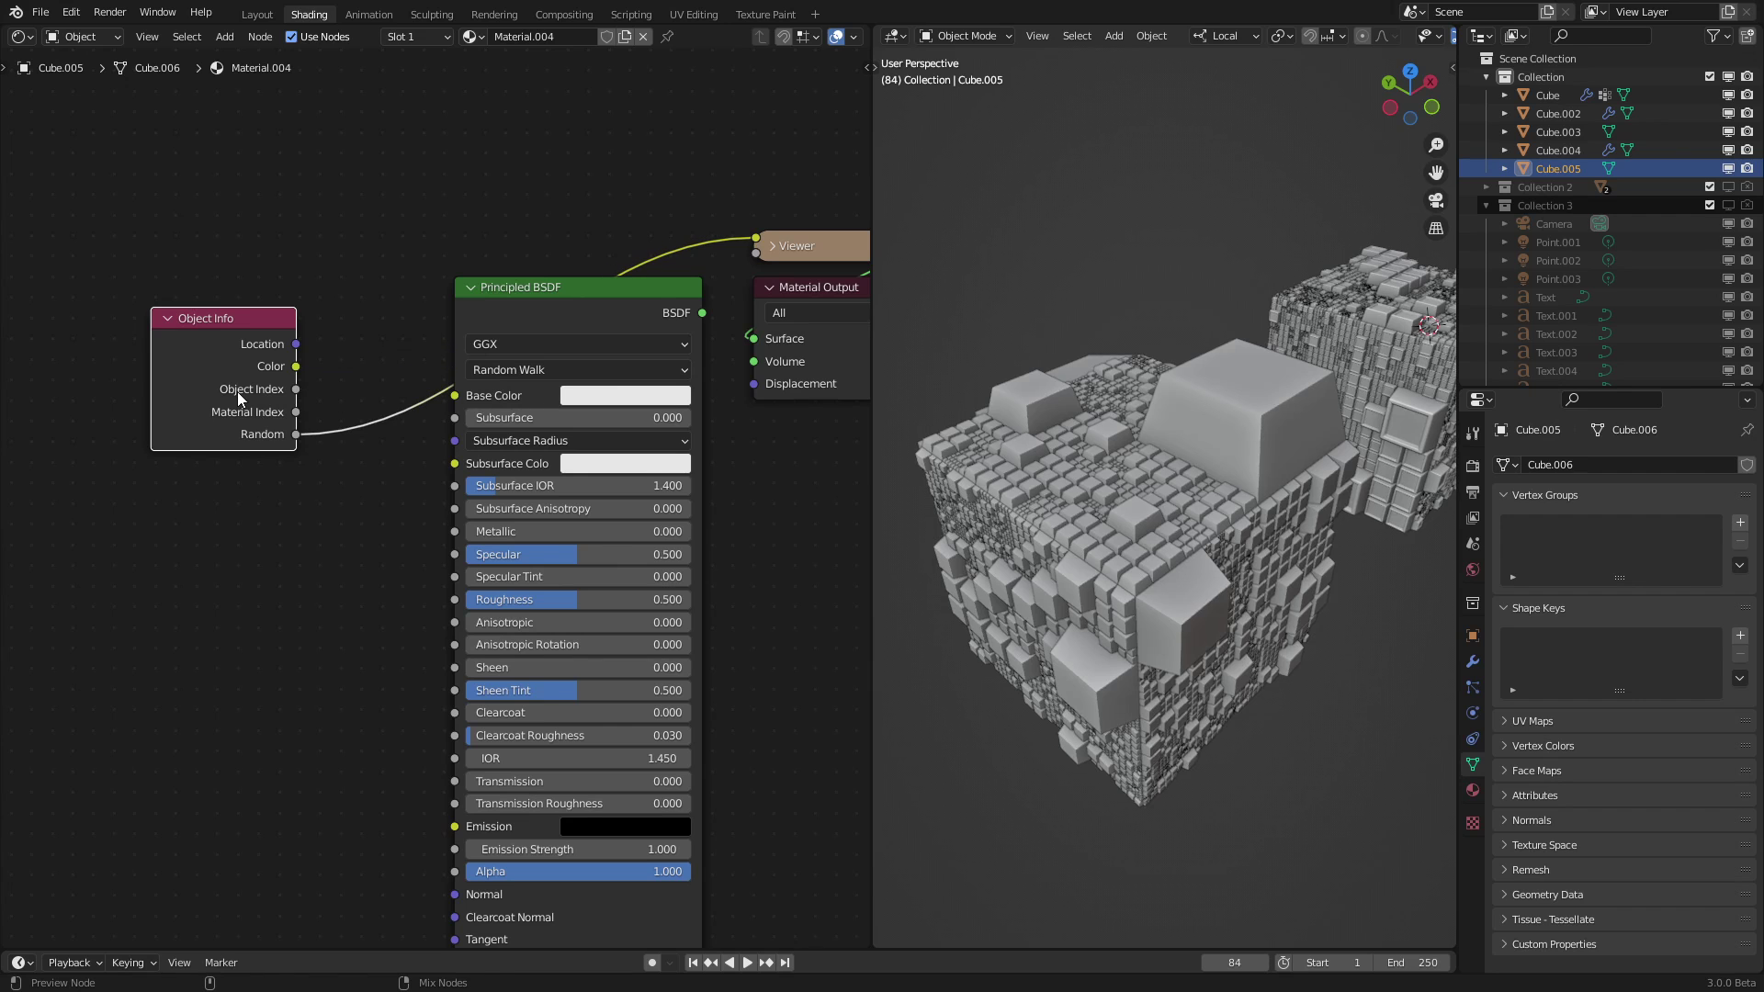
key(z)
click(1176, 565)
scroll(1174, 564, up, 1)
mouse_move(1174, 564)
middle_down()
mouse_move(1196, 553)
mouse_move(1164, 562)
middle_up()
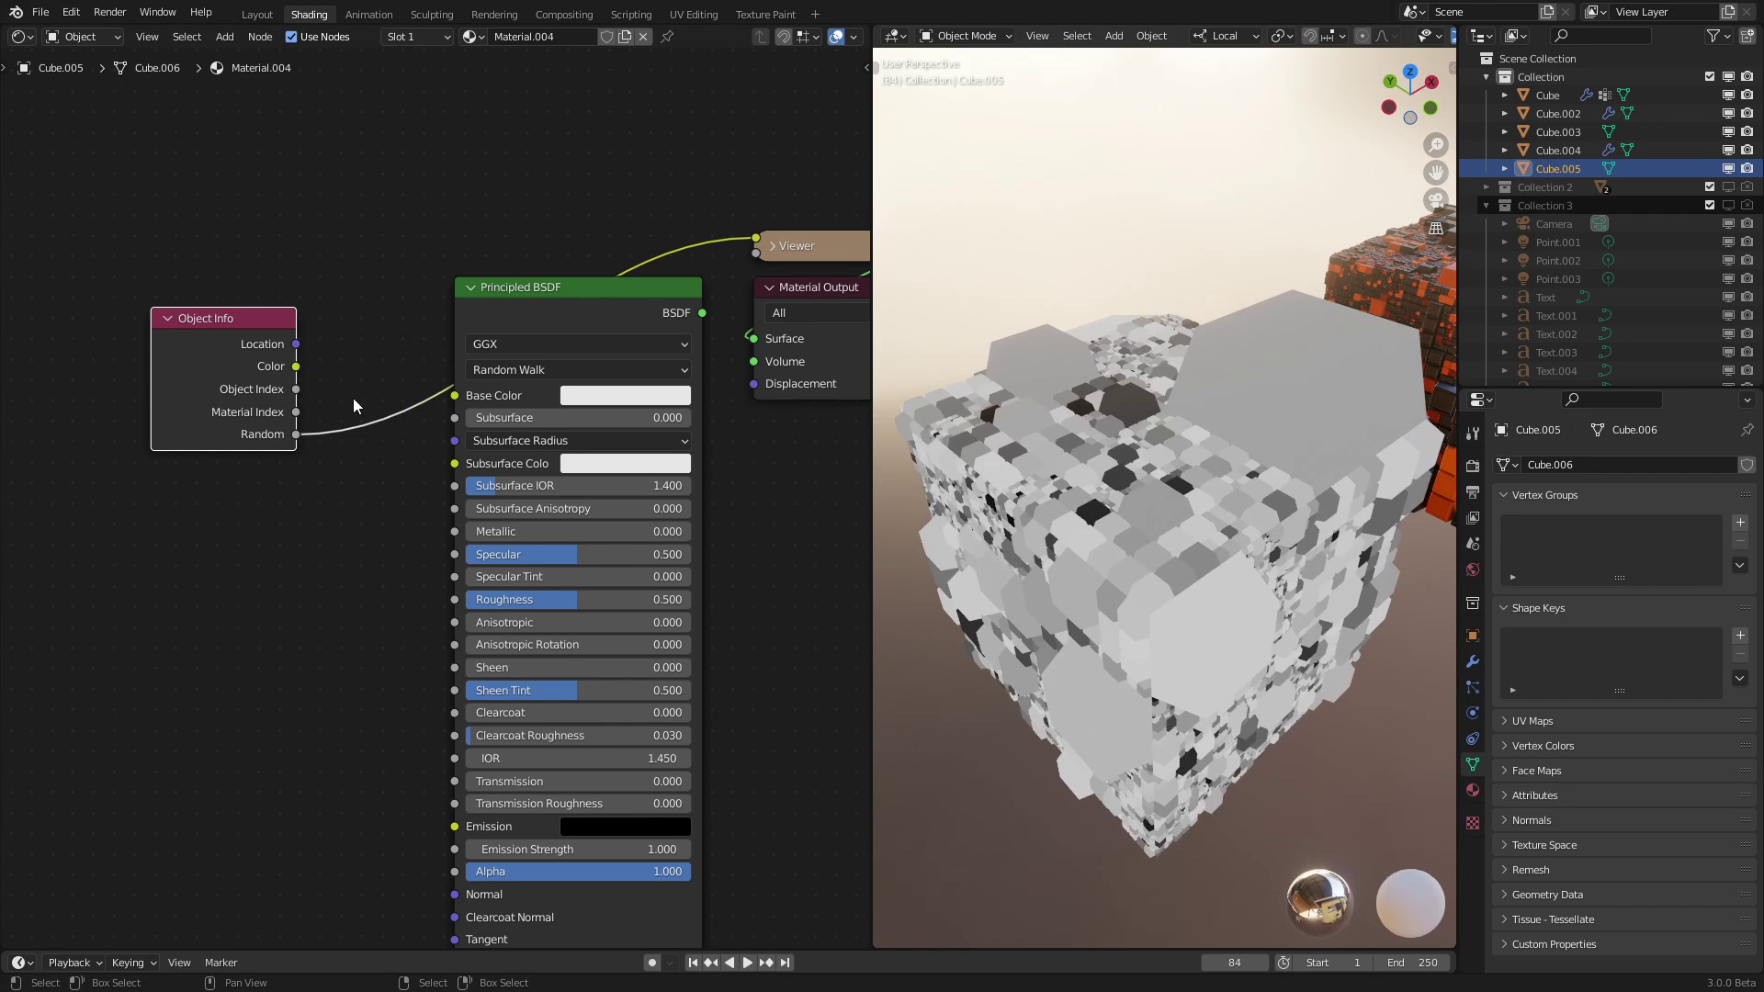
Move the Object Info node away from the Principled BSDF and insert a ColorRamp node on its Random output.
scroll(353, 399, down, 2)
middle_drag(303, 417, 449, 465)
key(g)
click(235, 514)
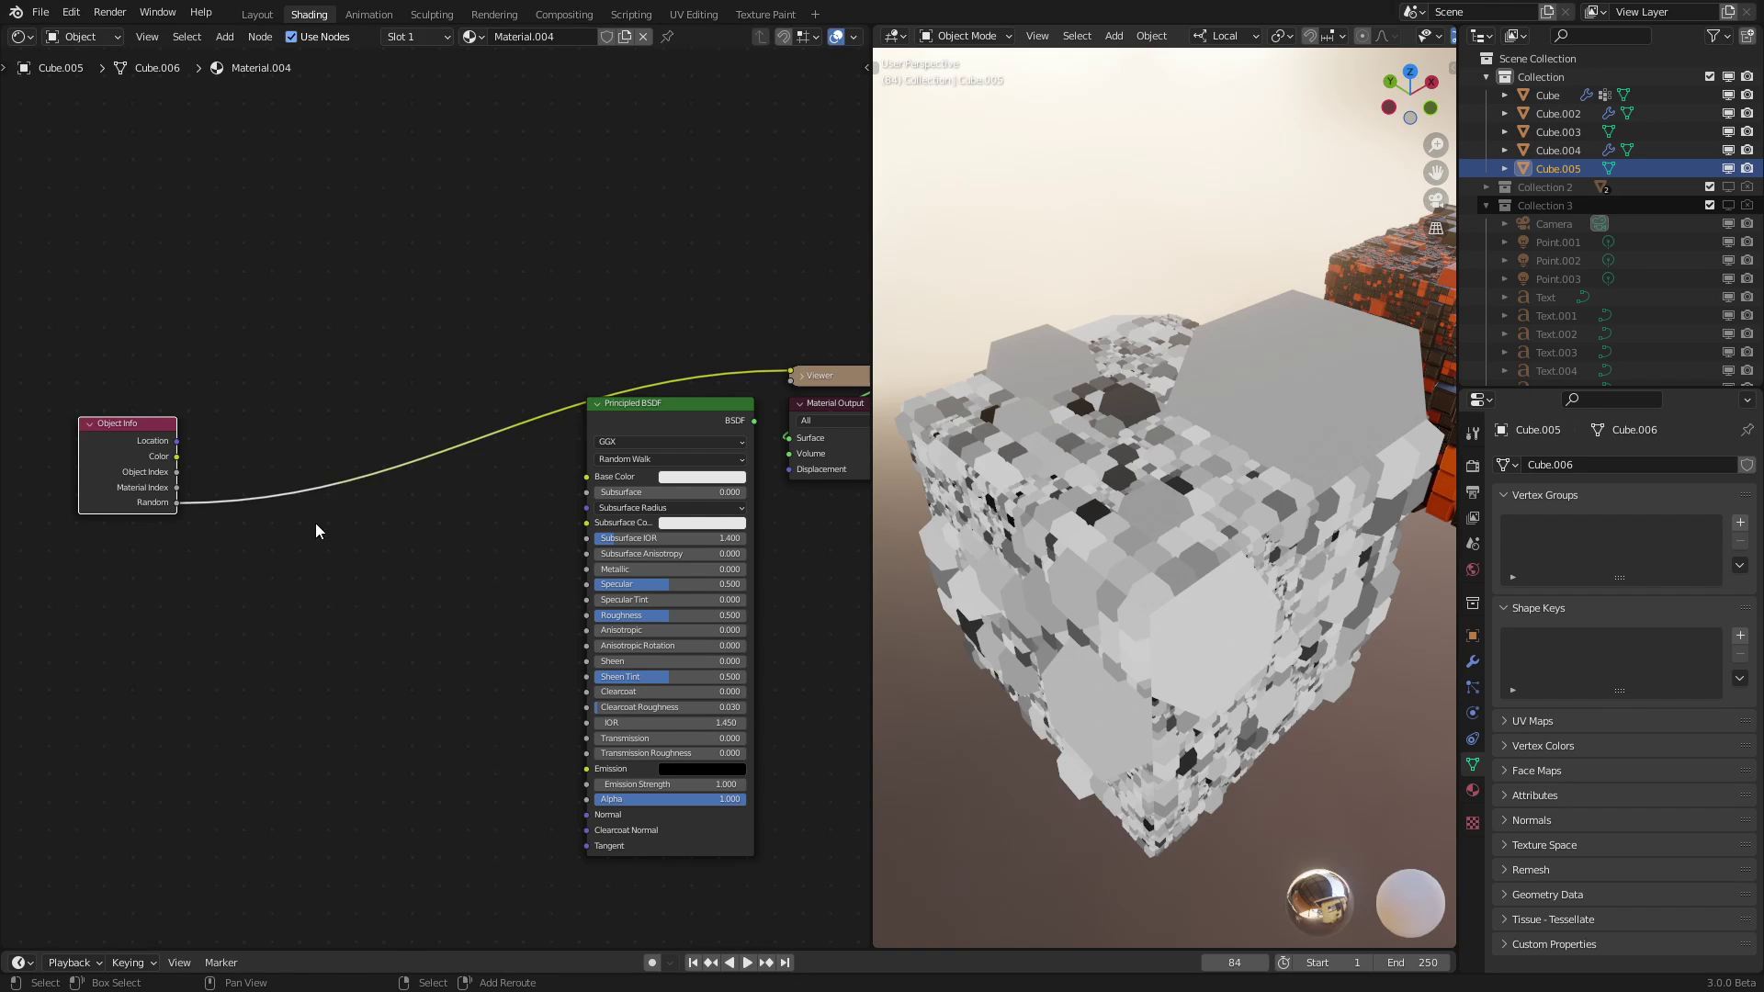
key(shift+a)
mouse_move(235, 636)
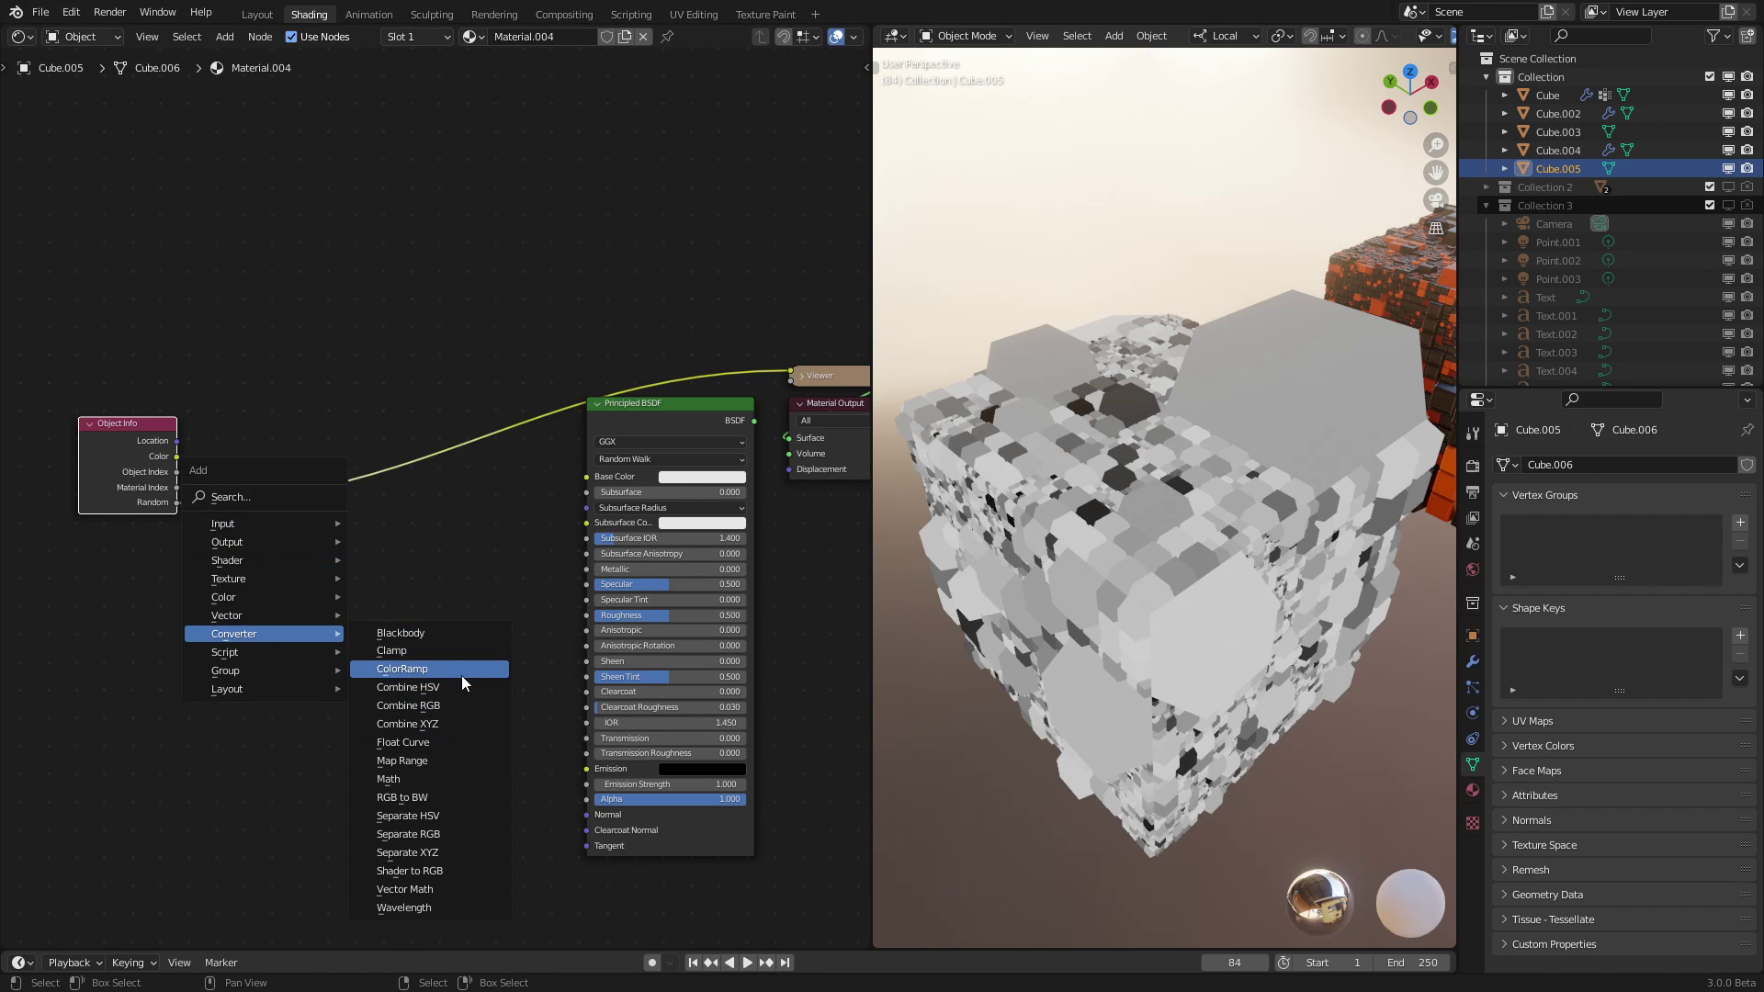
click(401, 669)
click(274, 405)
Connect the ColorRamp's Color to the Principled BSDF's Base Color and route the shader back to the Material Output.
drag(441, 429, 586, 477)
ctrl+shift+click(654, 407)
middle_drag(1046, 487, 1074, 498)
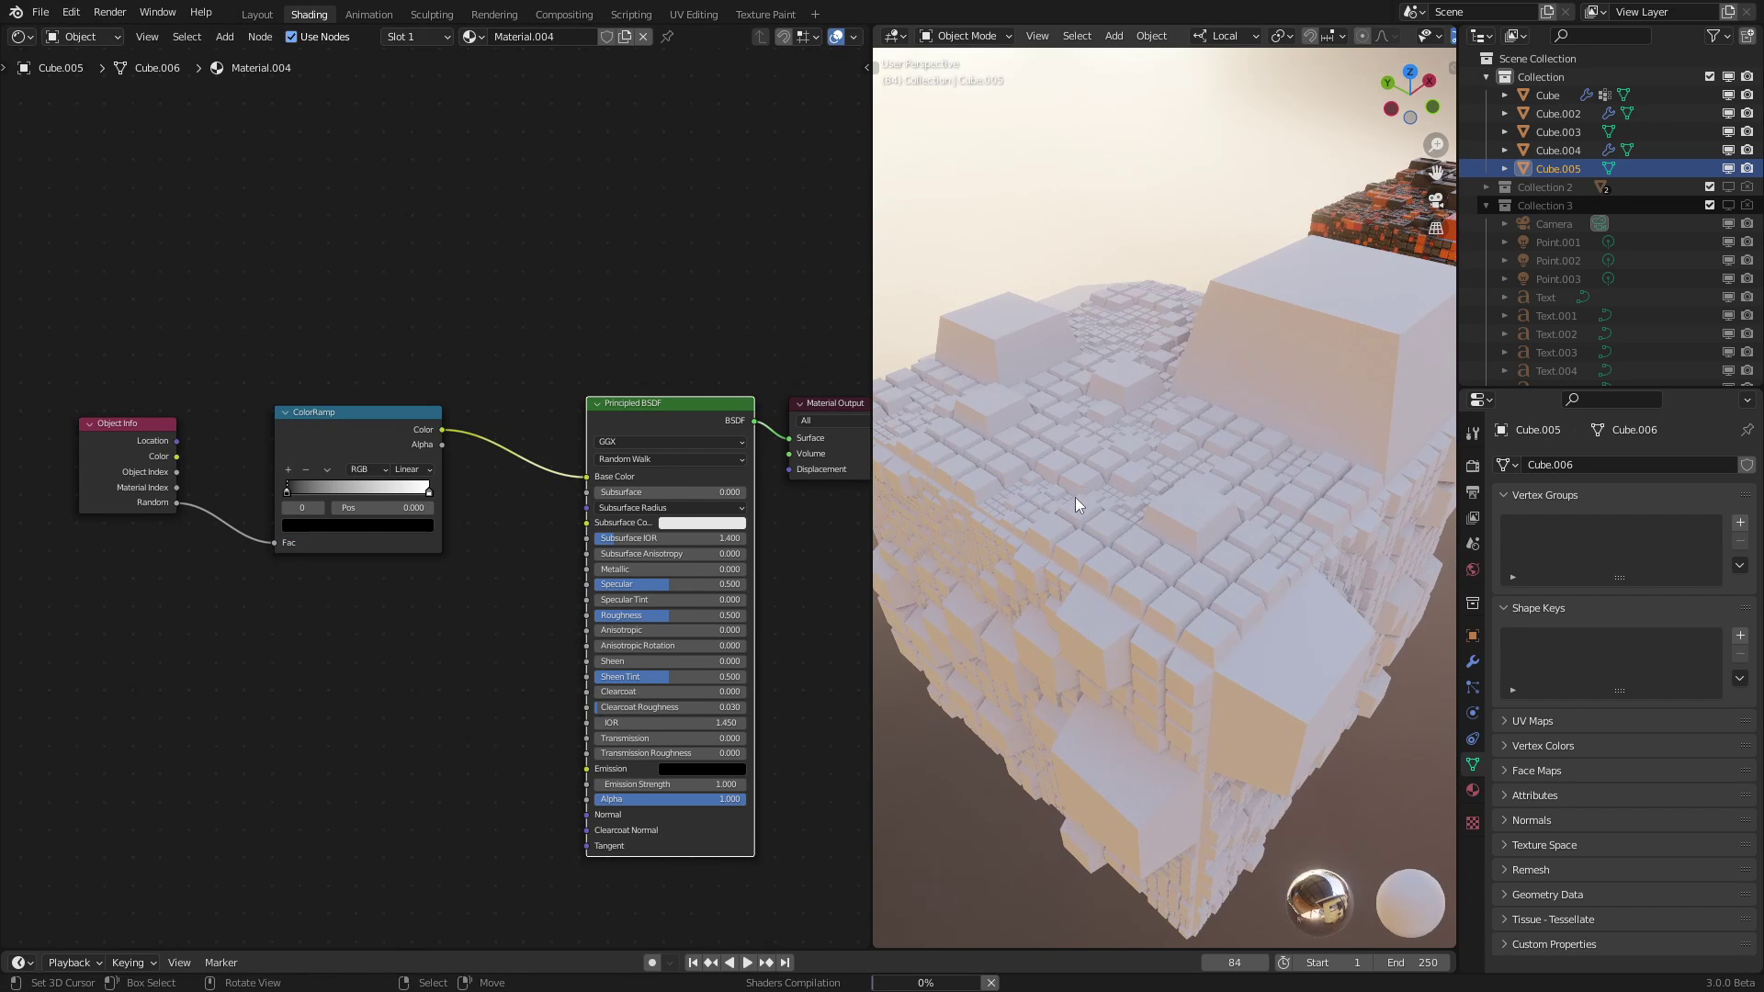
Change the ColorRamp's white stop to orange.
scroll(432, 497, up, 2)
click(429, 492)
click(394, 528)
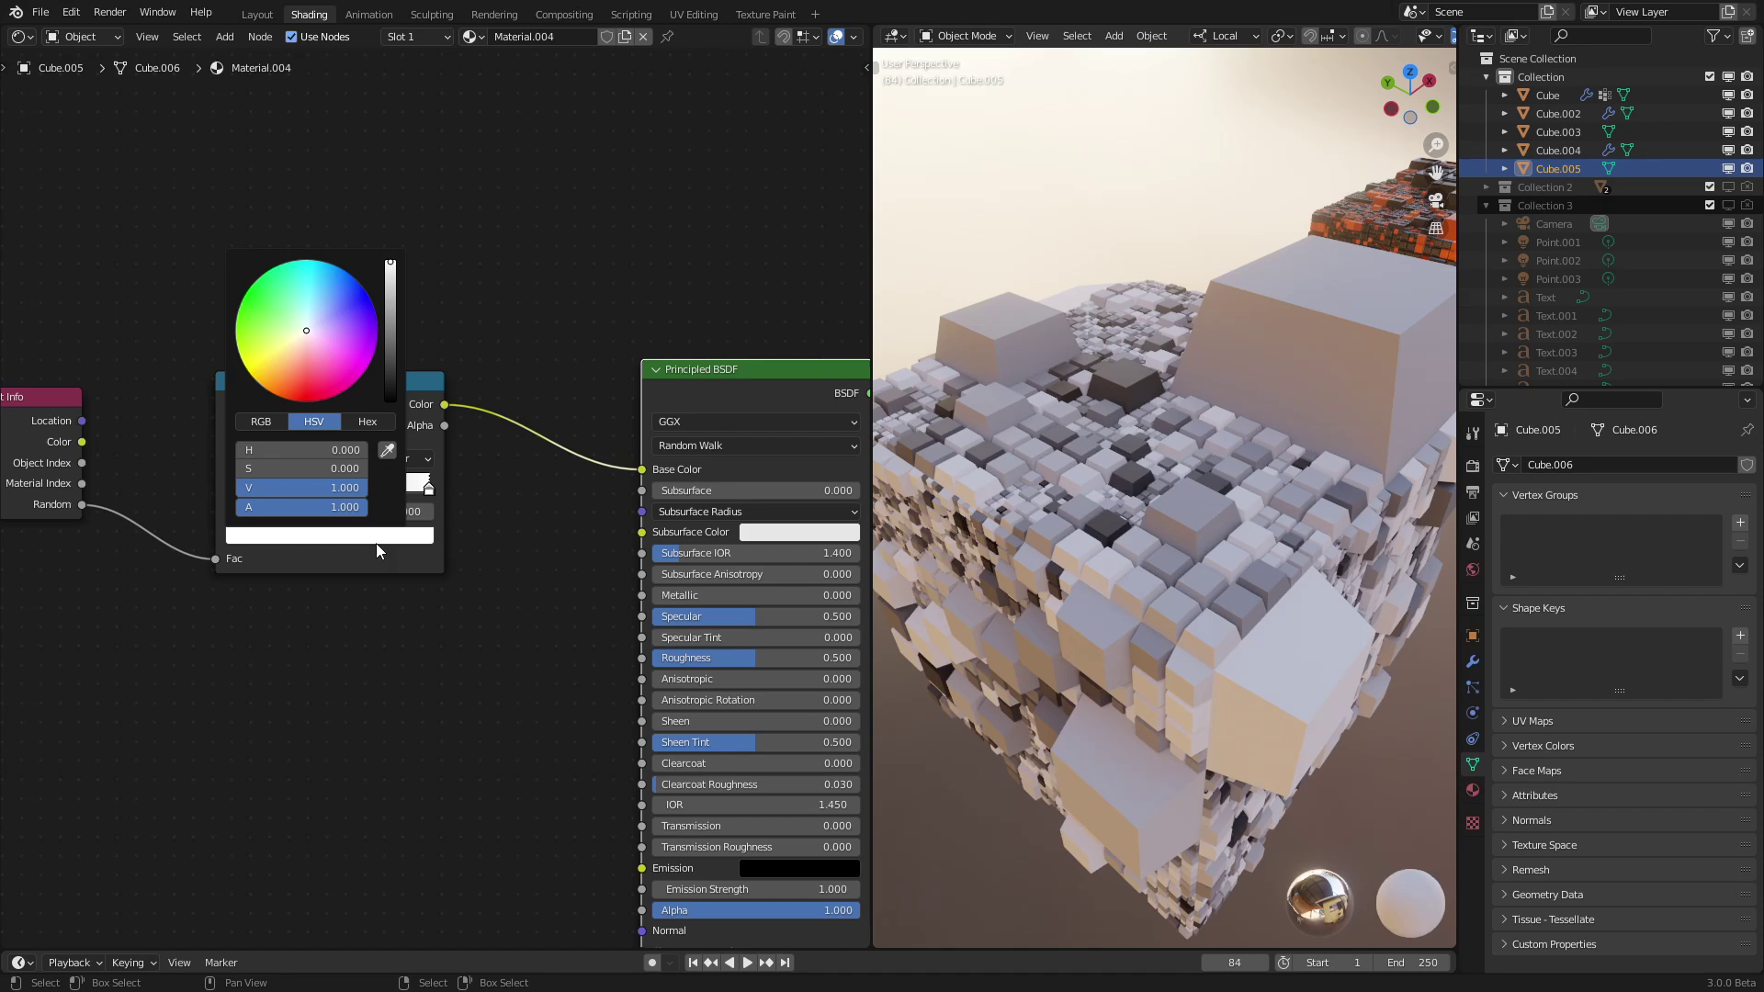
drag(306, 367, 283, 393)
Widen the 3D viewport and bring the original orange-and-black block cube into view.
middle_drag(1130, 485, 965, 296)
drag(871, 307, 742, 307)
shift+middle_drag(1192, 306, 1140, 404)
shift+middle_drag(1263, 321, 1134, 405)
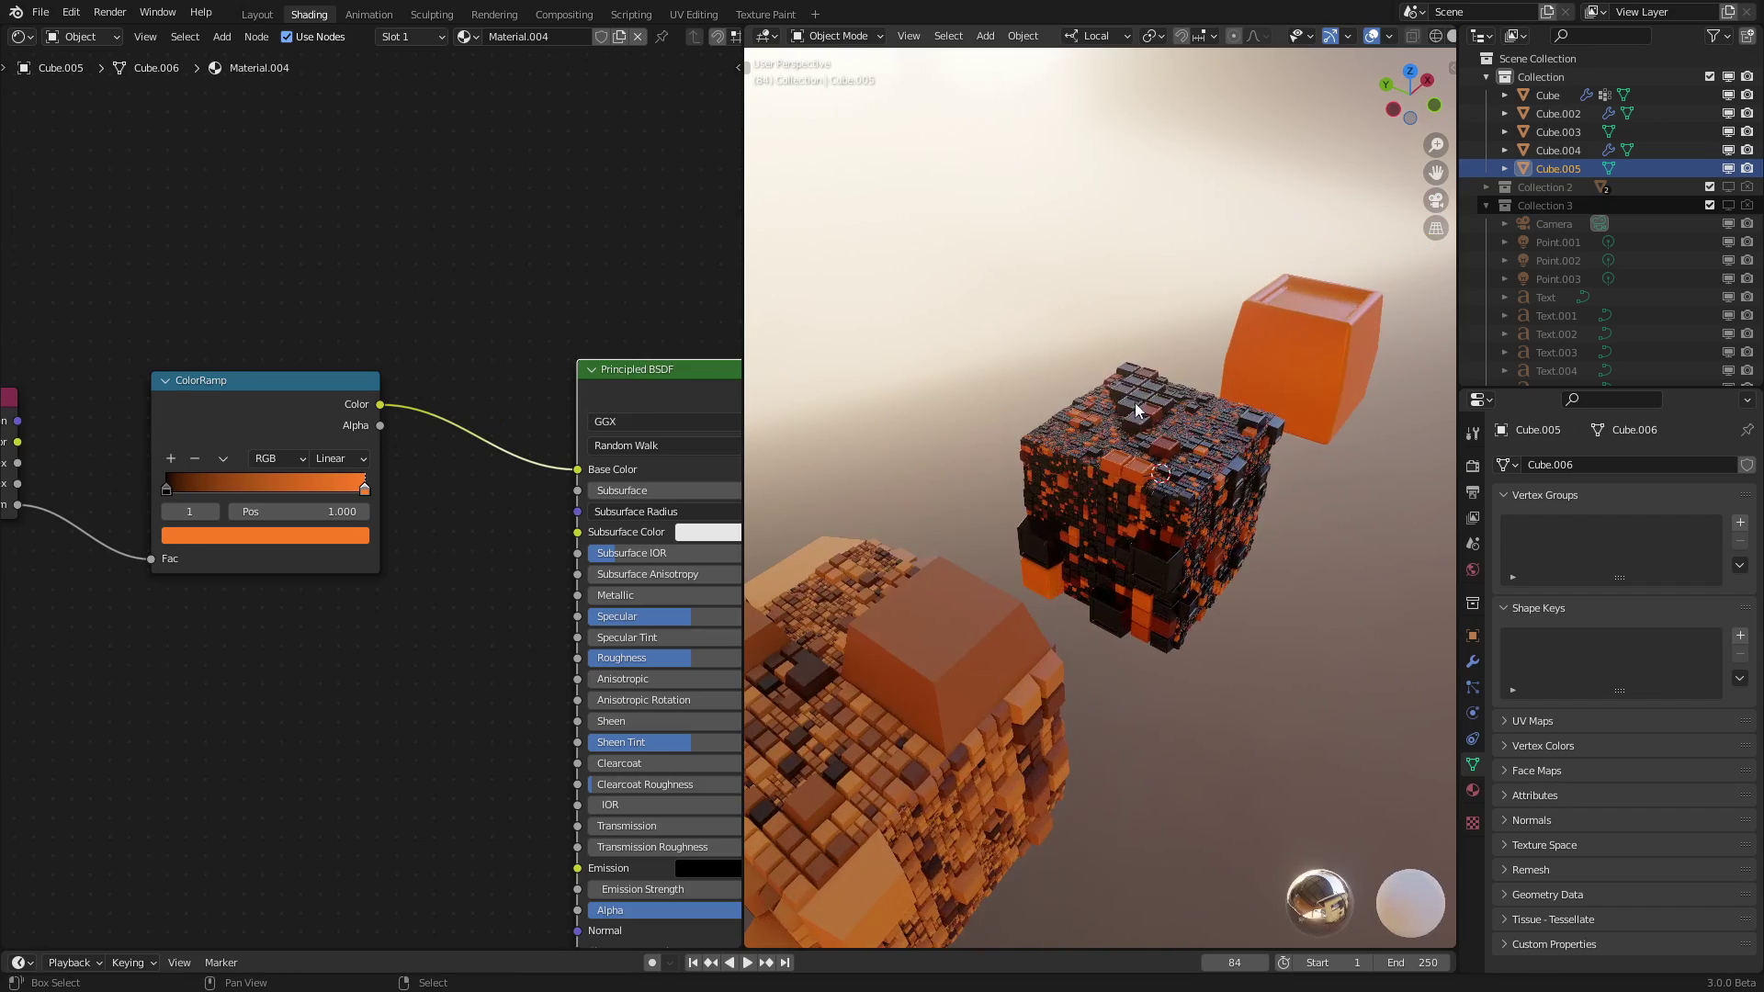
Show Collection 3 in the viewport and look through the scene camera.
click(1728, 207)
key(KP_0)
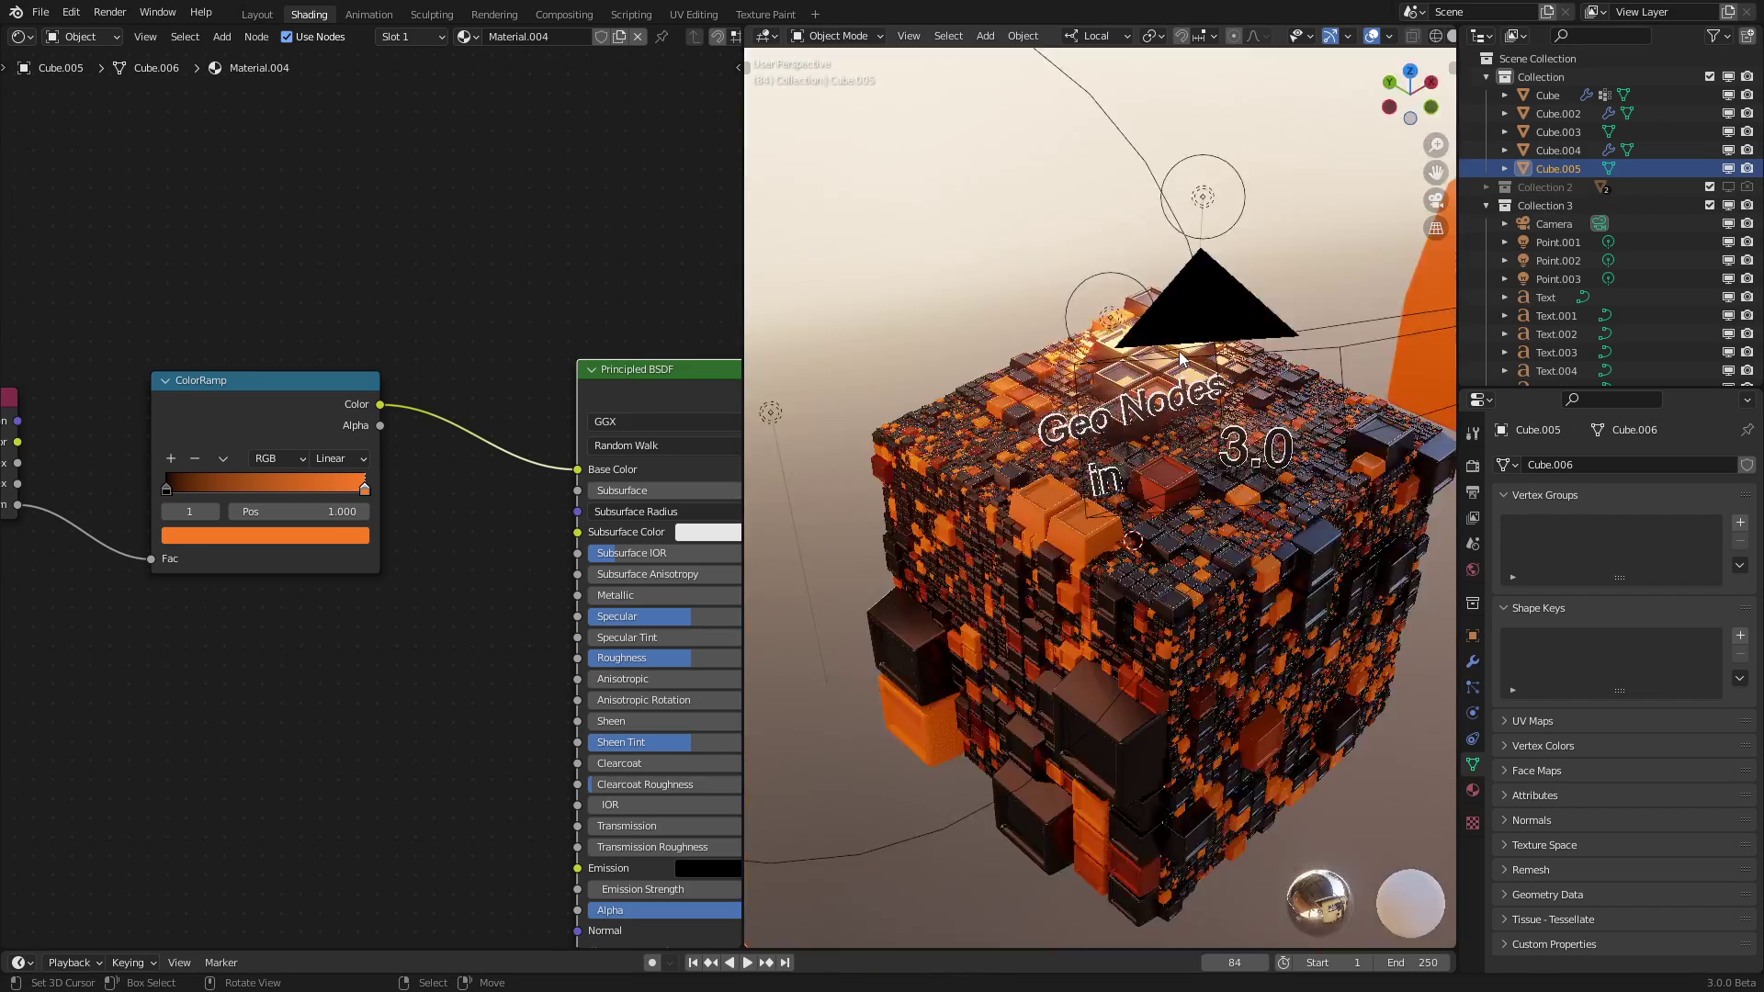
scroll(1217, 351, down, 2)
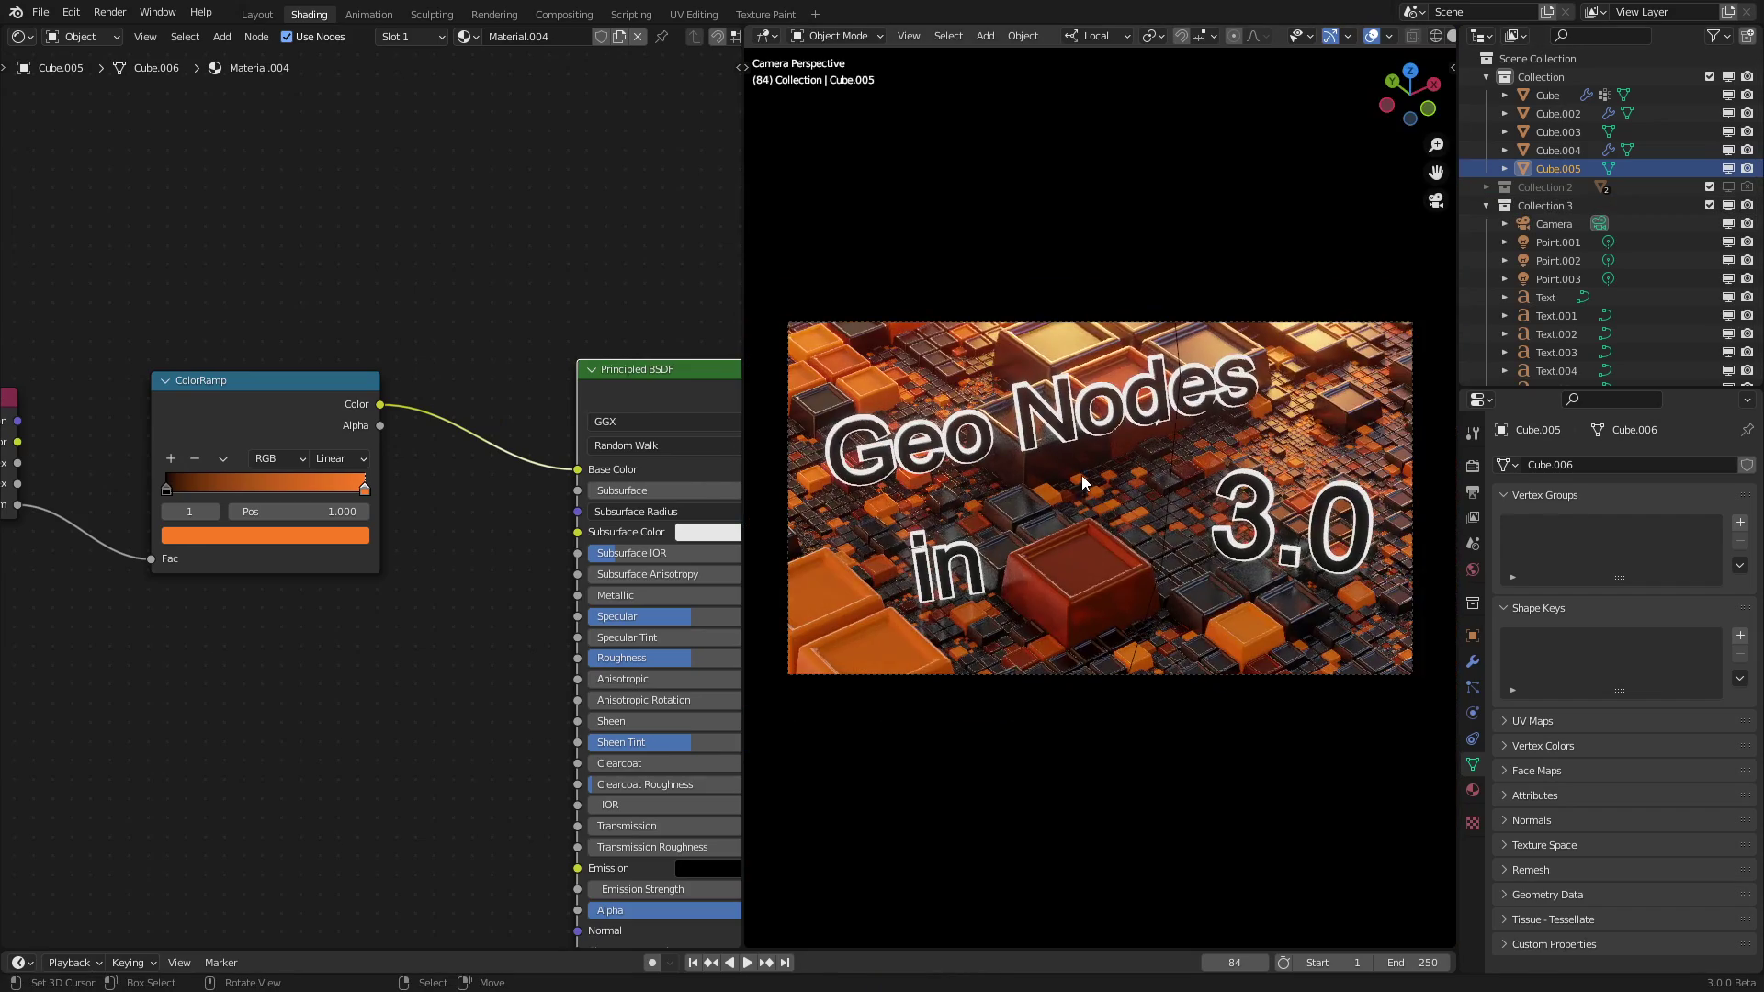
Leave the camera view and examine the orange block cube with tapered instances.
key(KP_0)
scroll(1089, 470, down, 4)
shift+middle_drag(1056, 604, 1216, 531)
scroll(1216, 532, up, 2)
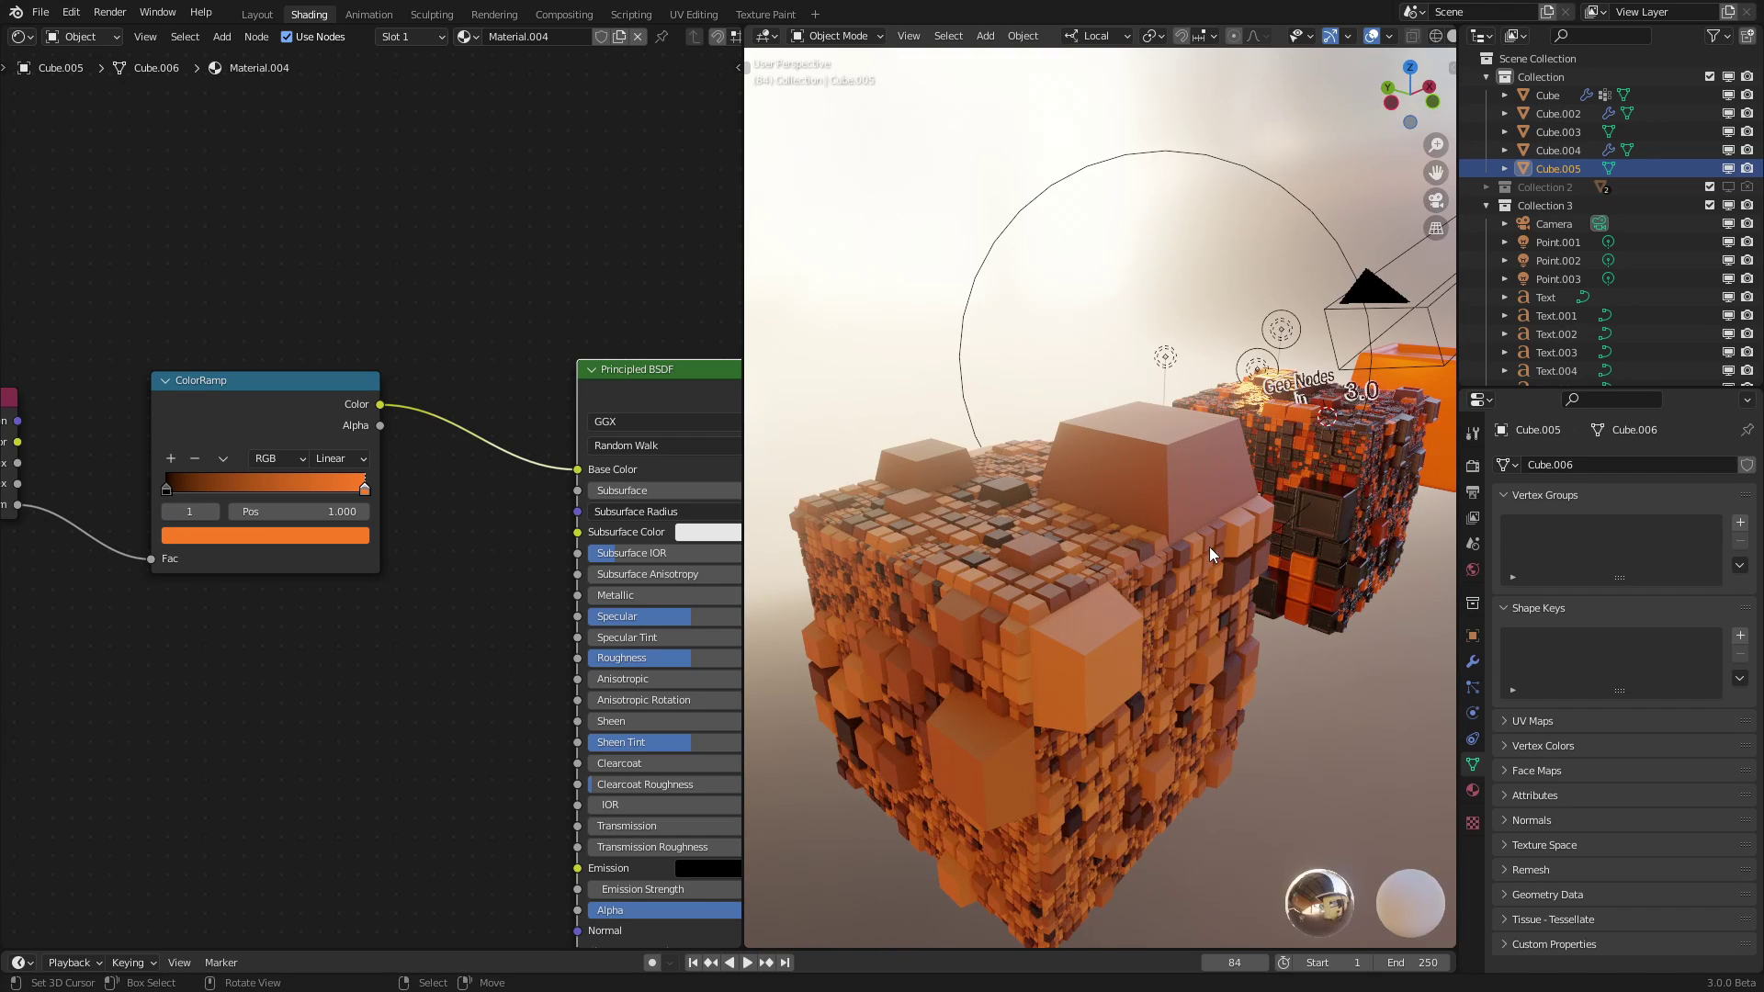
middle_drag(1209, 548, 1196, 510)
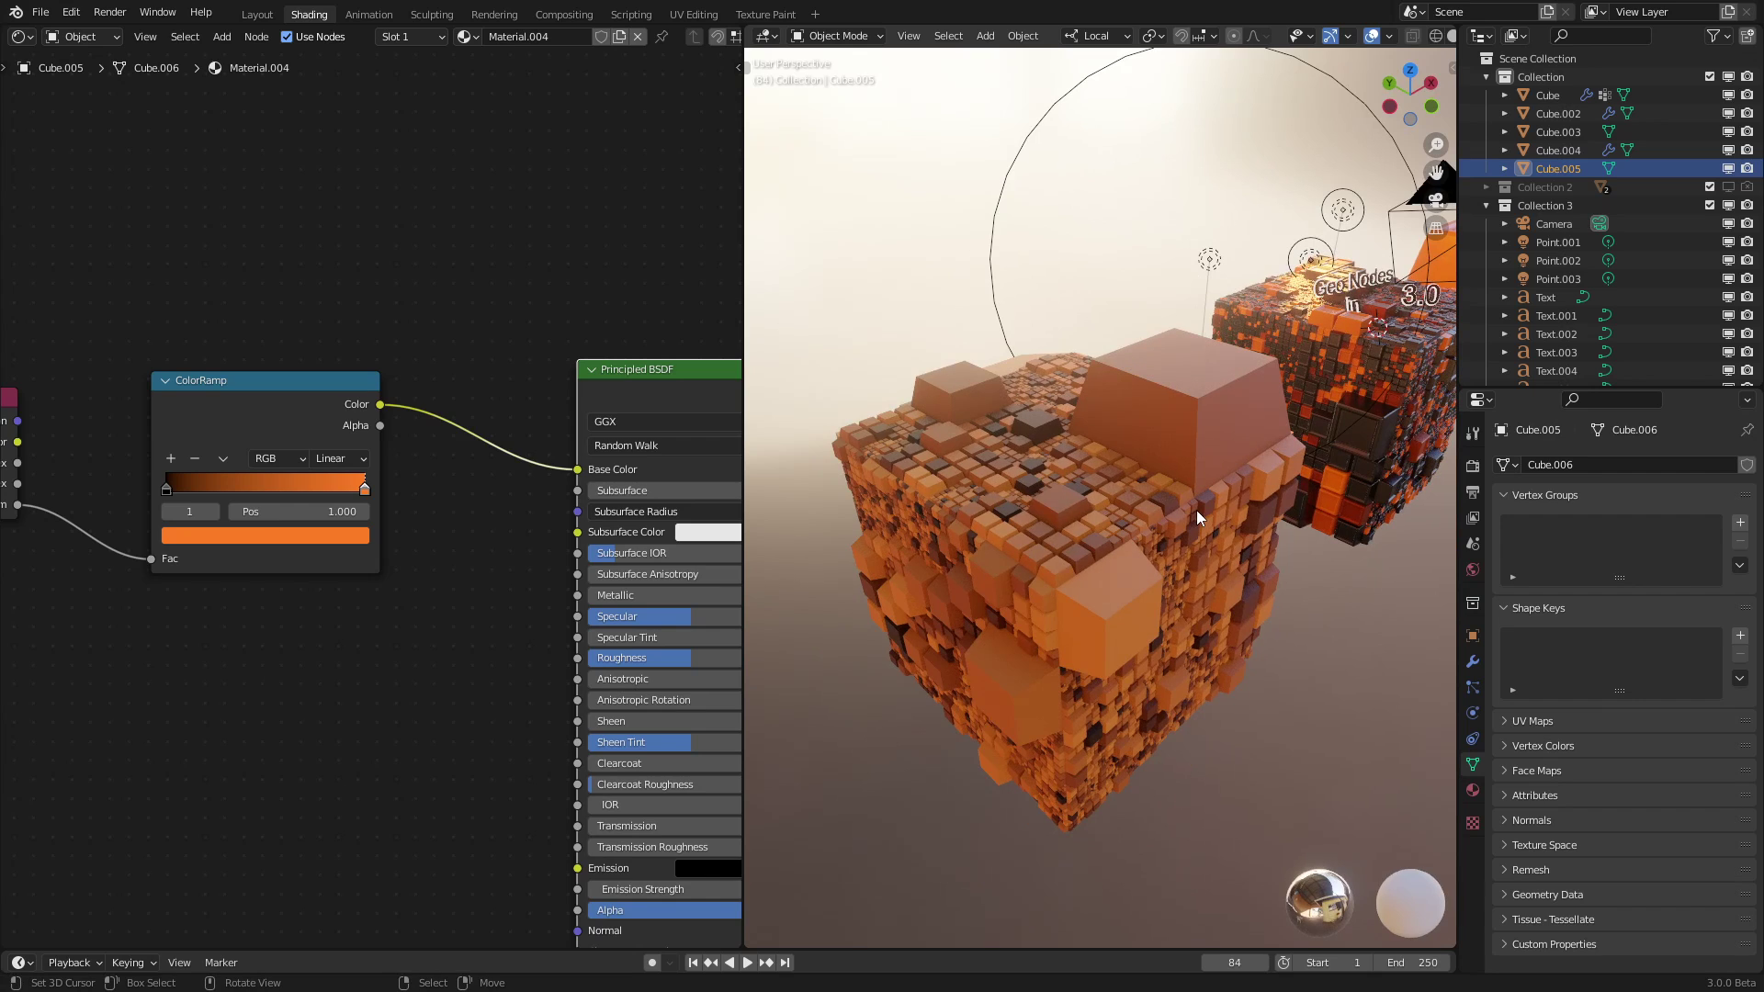